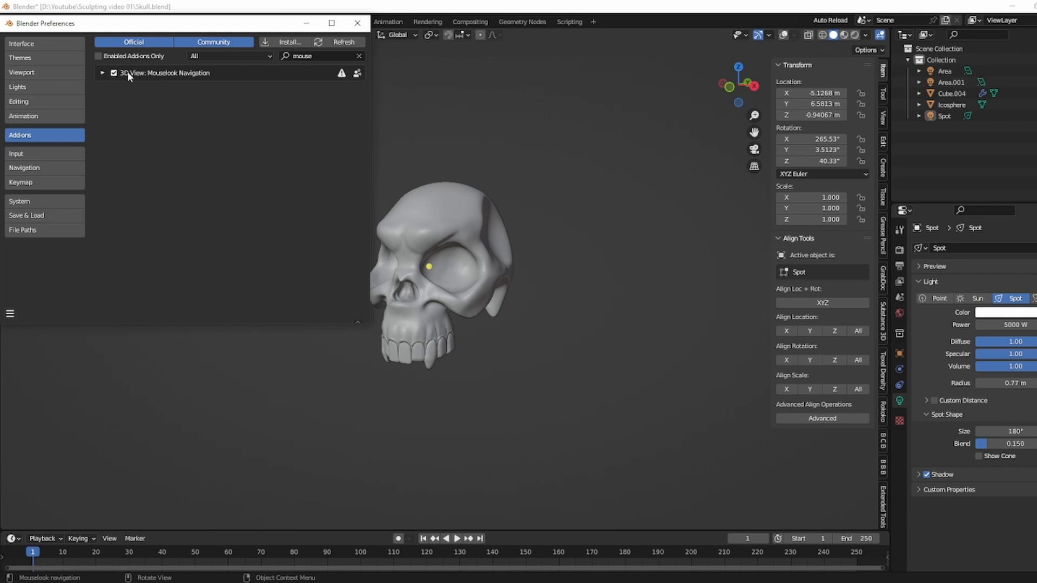
Load the ZBrush keymap preset in the Mouselook Navigation add-on's preferences
left_click(103, 73)
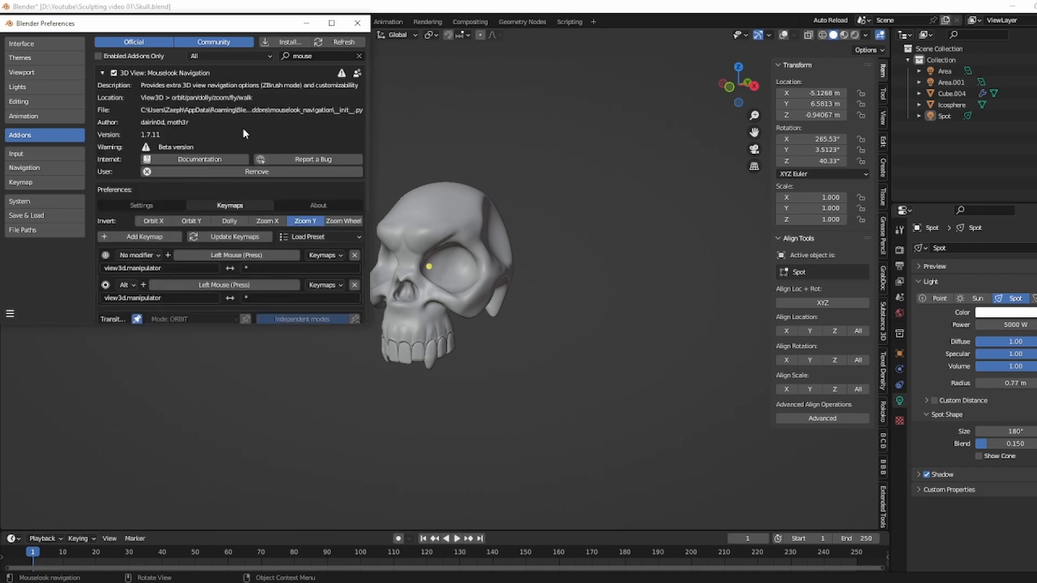
left_click(136, 204)
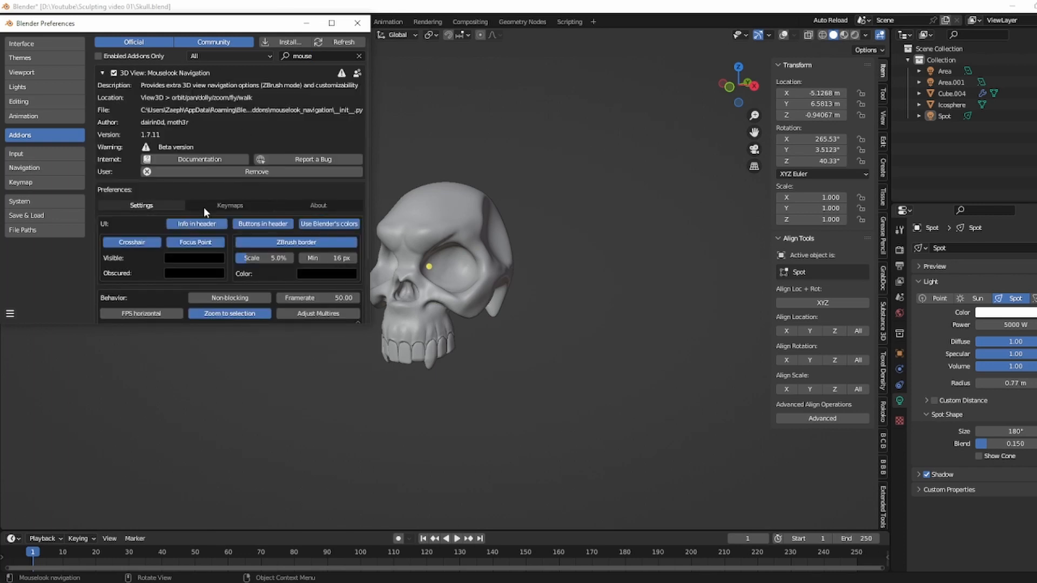
left_click(227, 205)
left_click(319, 237)
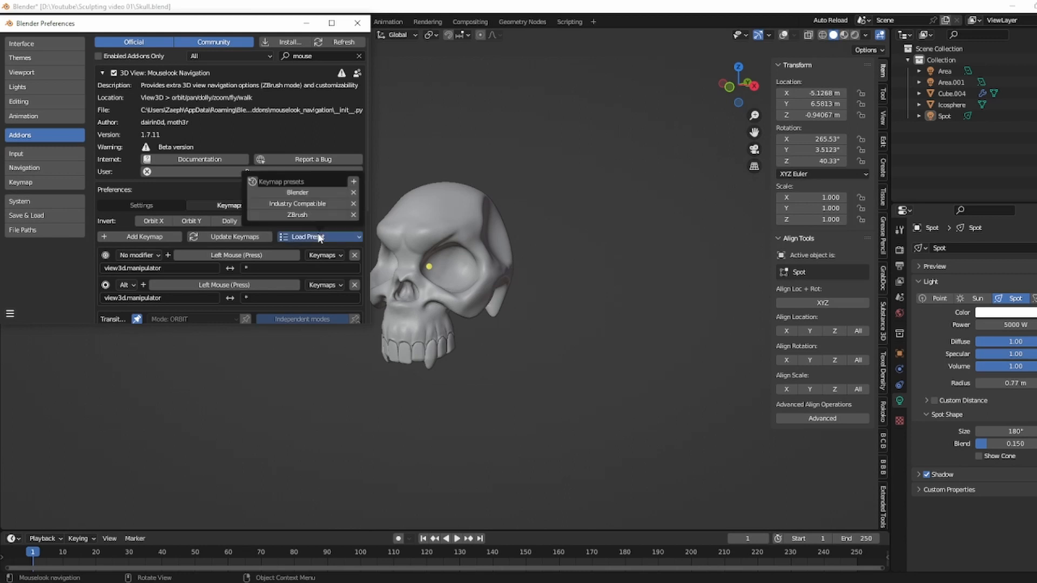
left_click(296, 215)
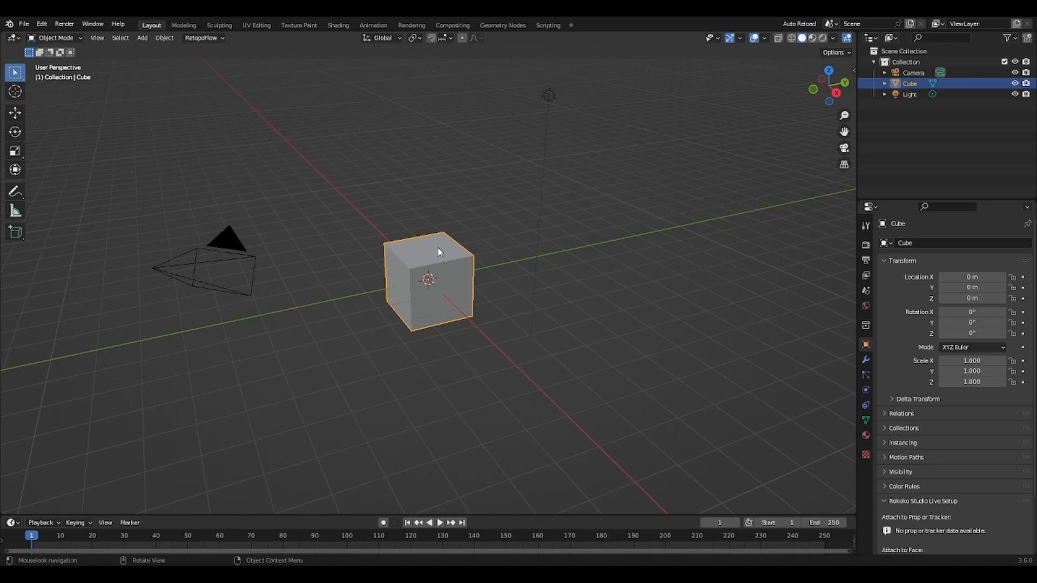
Delete the default cube, light and camera from the scene
key("Delete")
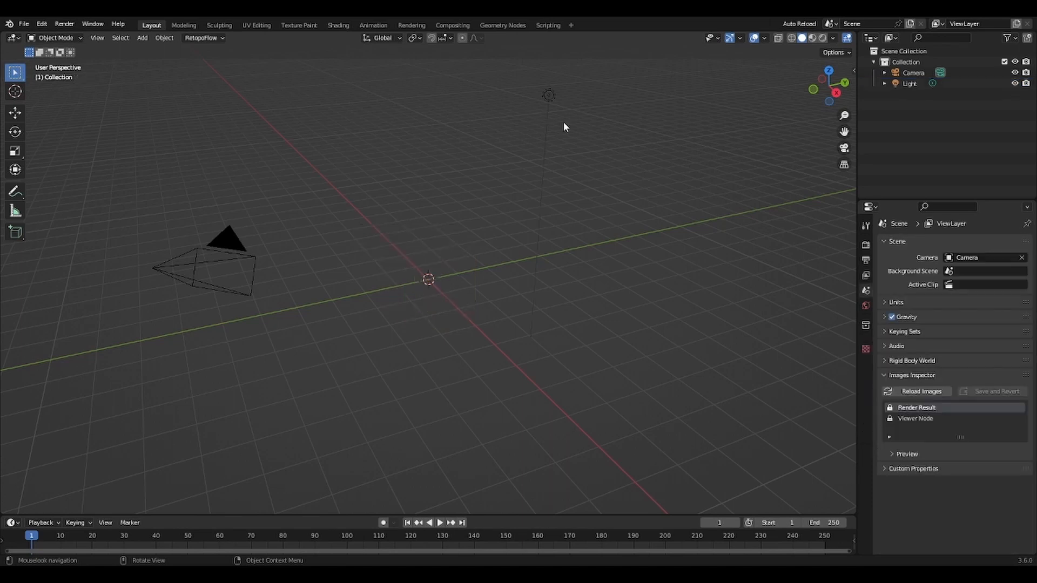
left_click(548, 95)
left_click(232, 237, "shift")
key("Delete")
Add an ico sphere at the world origin with 5 subdivisions
key("shift+a")
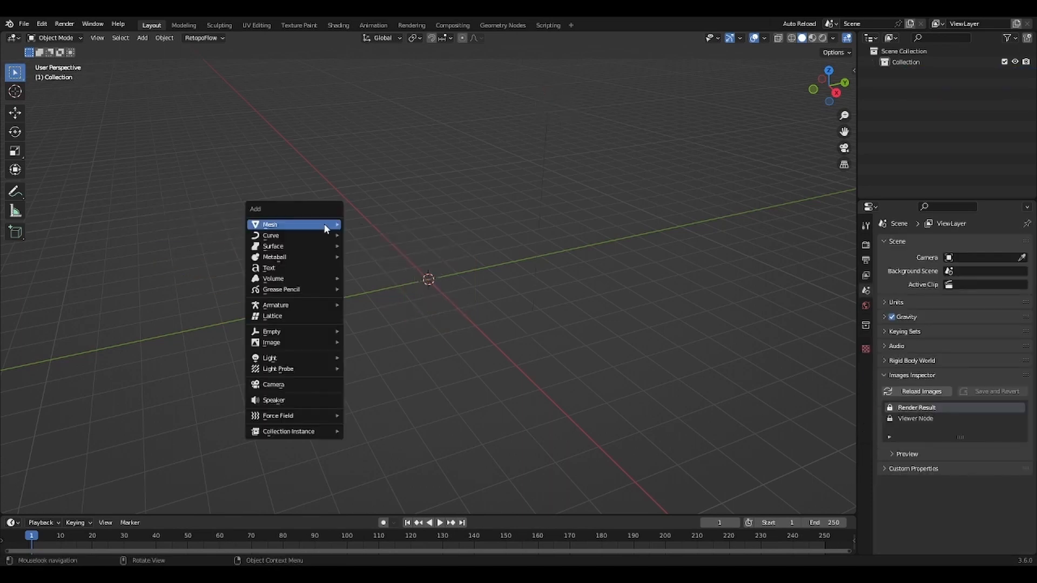
mouse_move(331, 225)
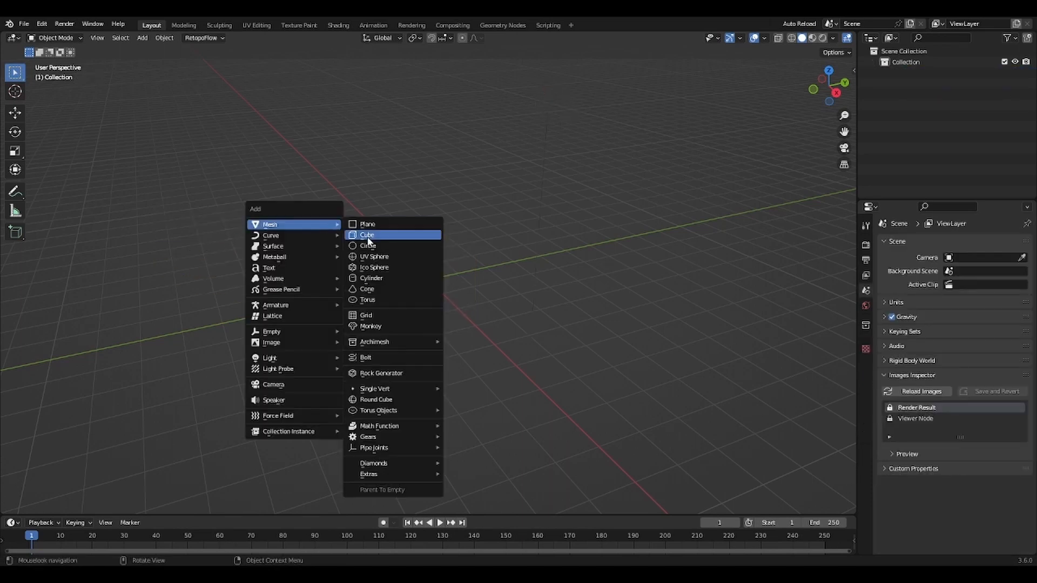
left_click(364, 271)
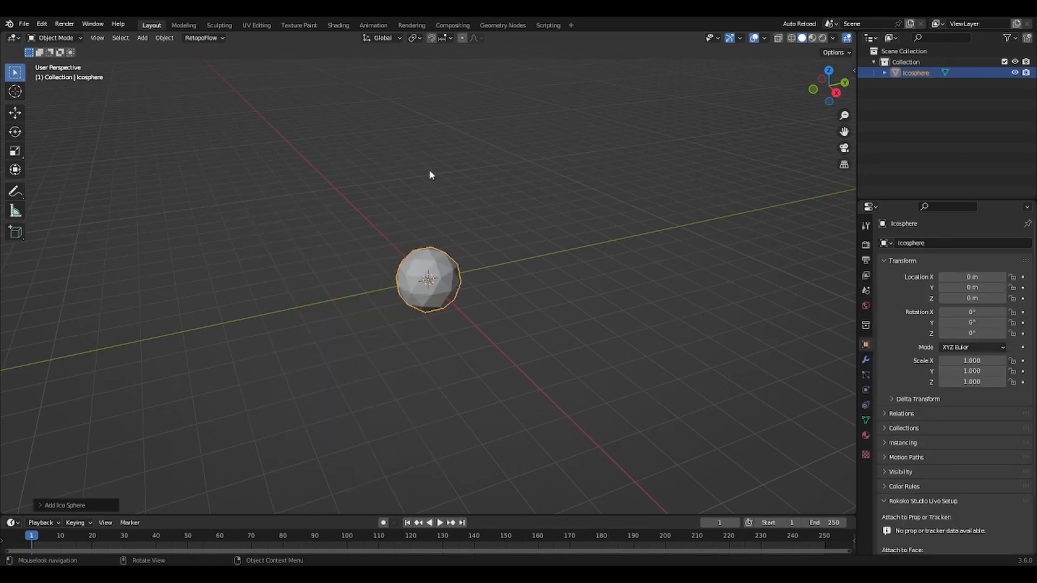
left_click(97, 504)
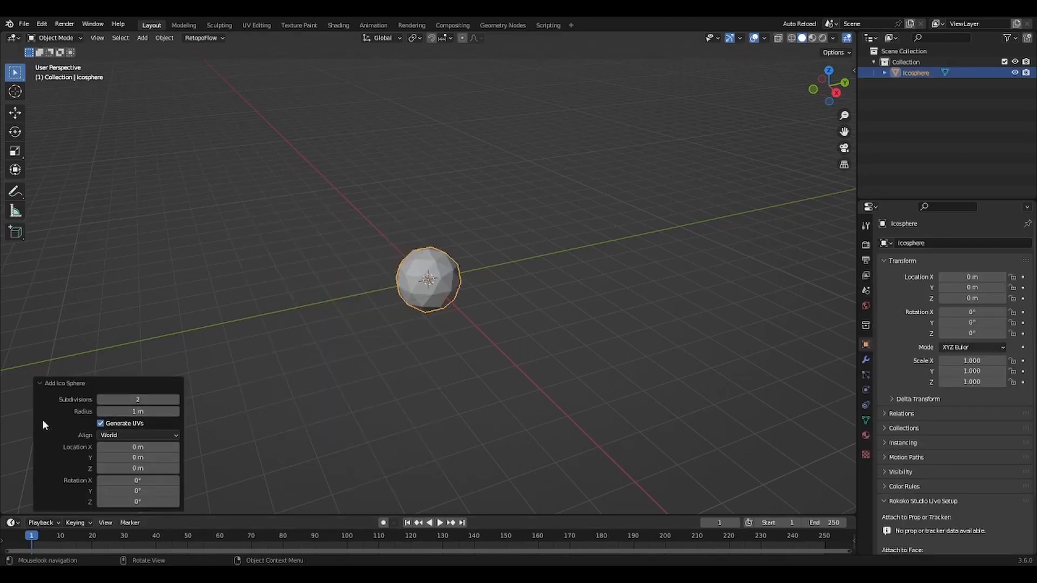
left_click(176, 400)
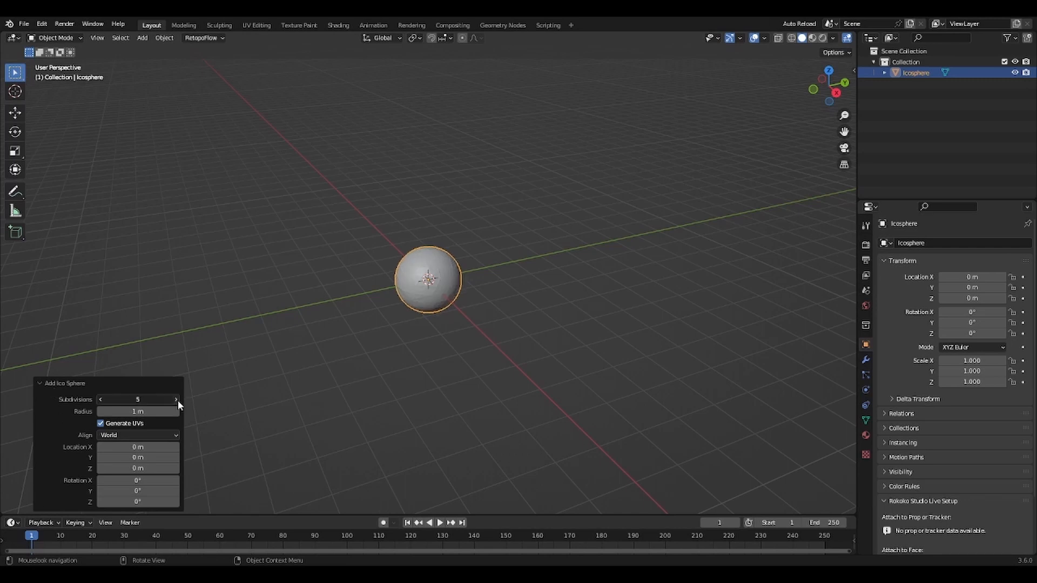
Put the ico sphere into Sculpt Mode
left_click(355, 359)
middle_click_drag(355, 358, 428, 282)
left_click(428, 282)
scroll(435, 405, "up", 4)
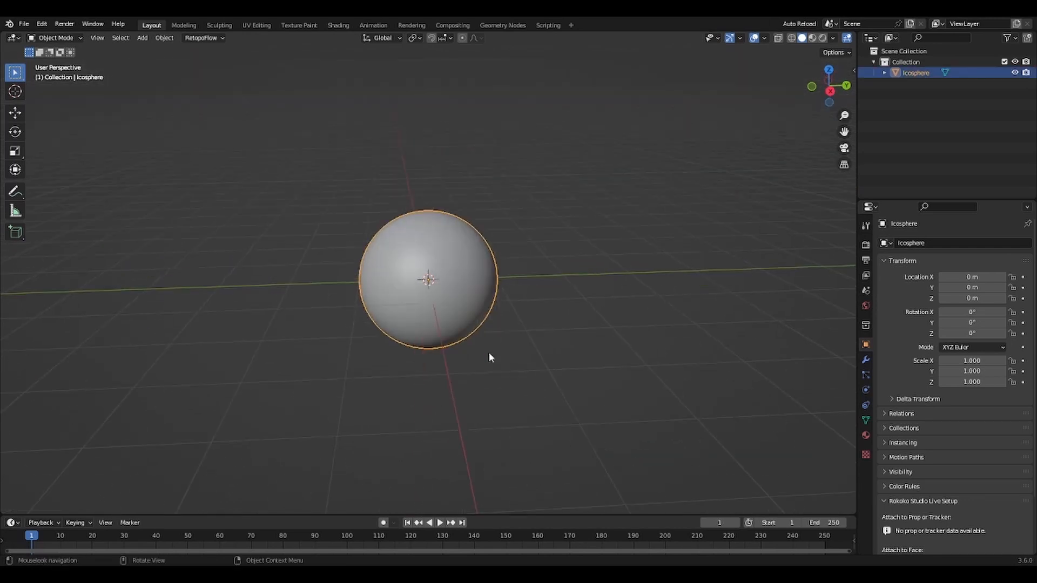
left_click(48, 37)
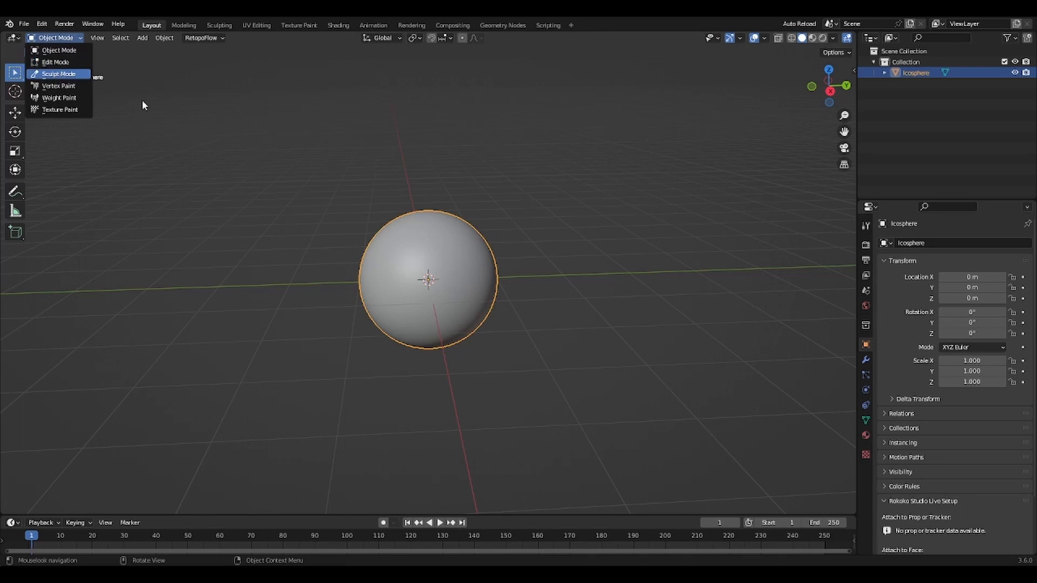
left_click(81, 74)
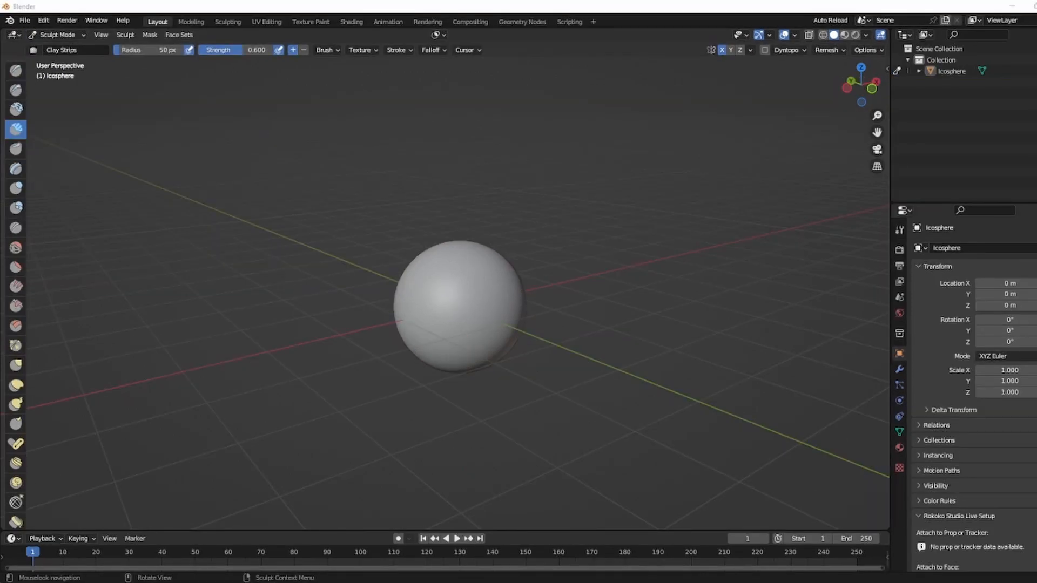
Pull the sphere's lower front down into a tapered jaw using the Snake Hook brush with a 129 px radius
left_click(17, 404)
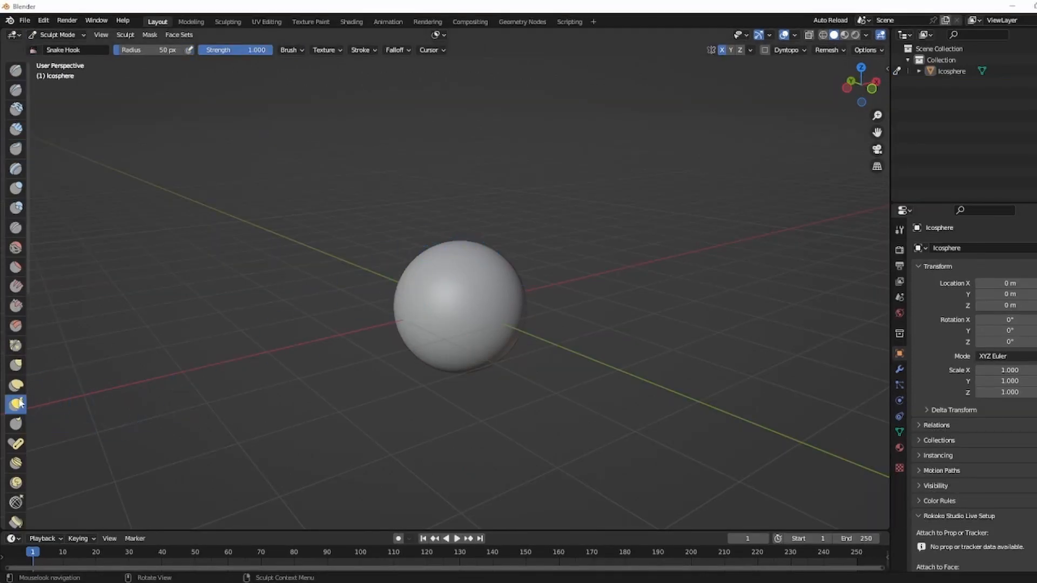
left_click_drag(532, 265, 516, 270)
left_click_drag(165, 50, 176, 51)
left_click_drag(529, 313, 531, 287)
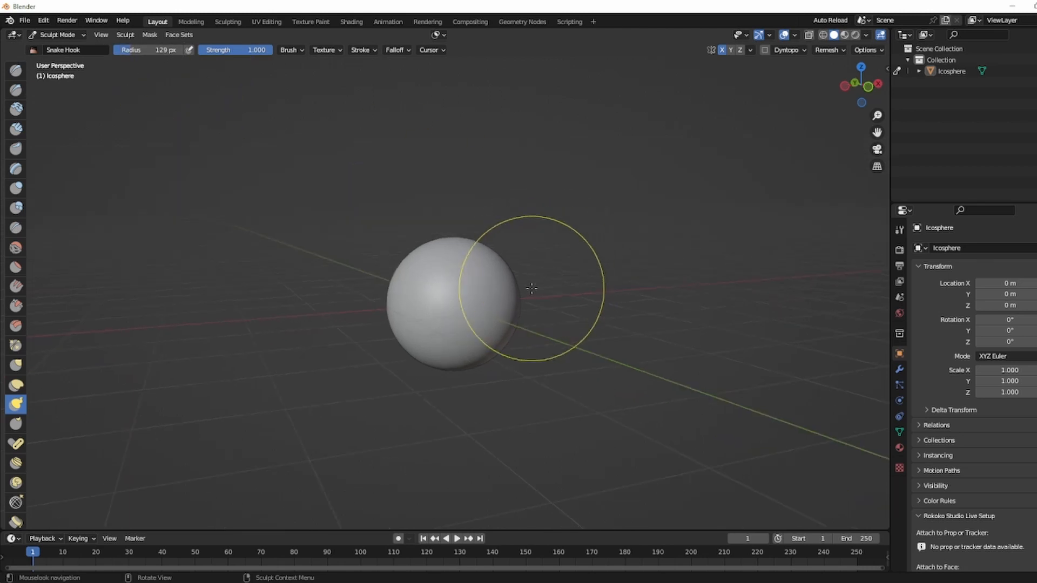
mouse_move(569, 316)
left_mouse_down()
mouse_move(507, 326)
mouse_move(544, 273)
mouse_move(497, 332)
left_mouse_up()
left_click_drag(433, 352, 439, 402)
mouse_move(489, 396)
left_mouse_down()
mouse_move(486, 347)
mouse_move(438, 381)
left_mouse_up()
middle_click_drag(449, 325, 382, 378)
mouse_move(382, 377)
left_mouse_down()
mouse_move(359, 371)
mouse_move(333, 341)
mouse_move(351, 344)
left_mouse_up()
middle_click_drag(350, 344, 479, 357)
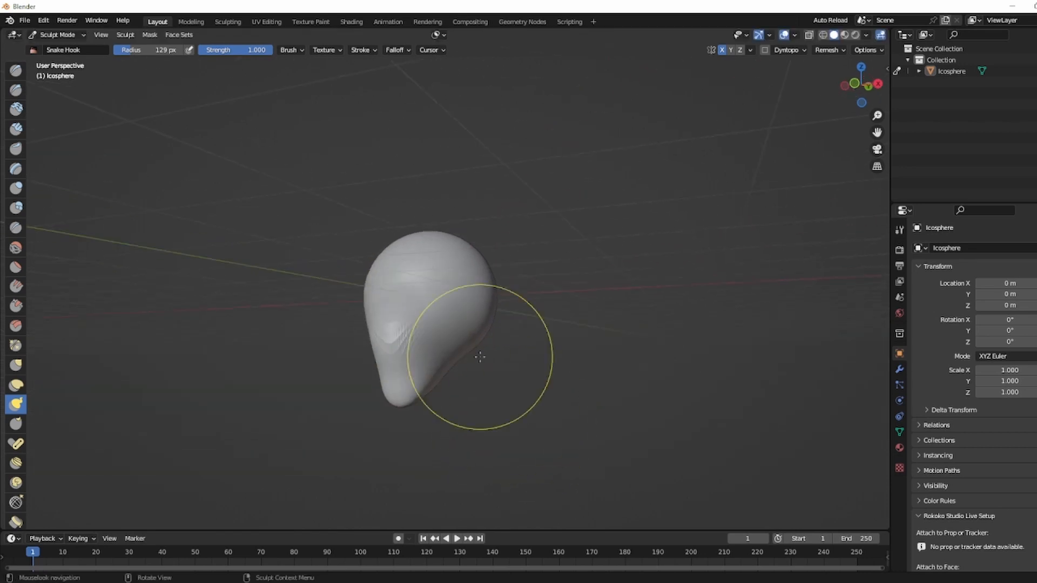
Narrow the sides of the head and shape the jaw area with the Grab brush
middle_click_drag(480, 205, 514, 229)
left_click(19, 363)
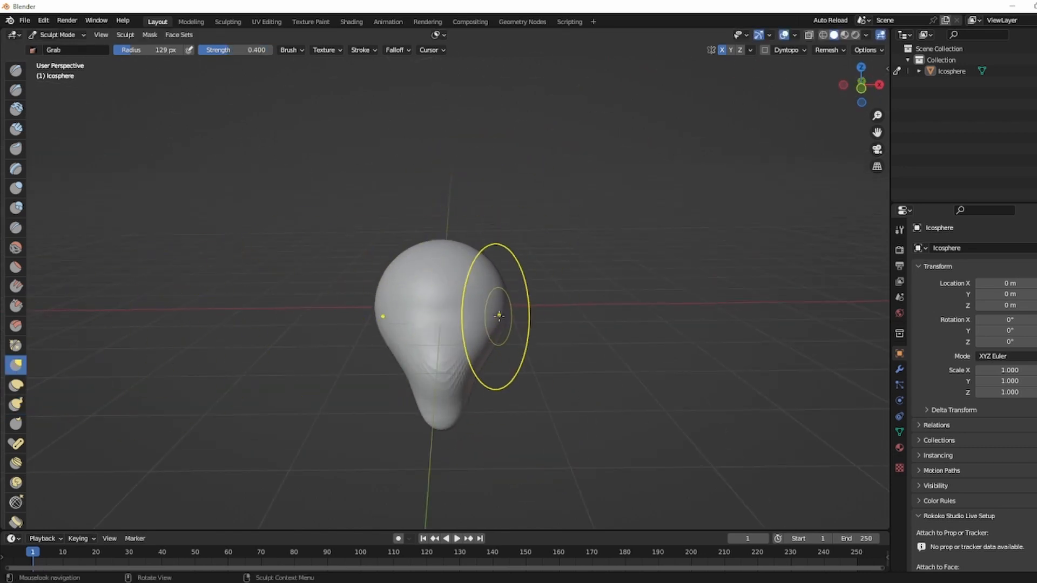
mouse_move(509, 296)
middle_mouse_down()
mouse_move(514, 278)
mouse_move(491, 290)
mouse_move(537, 299)
middle_mouse_up()
left_click_drag(398, 353, 416, 352)
middle_click_drag(405, 398, 430, 397)
left_click_drag(363, 388, 343, 398)
mouse_move(343, 398)
middle_mouse_down()
mouse_move(345, 387)
mouse_move(378, 444)
middle_mouse_up()
Carve two symmetrical eye sockets into the face using inverted Clay Strips with a 61 px radius
left_click(16, 129)
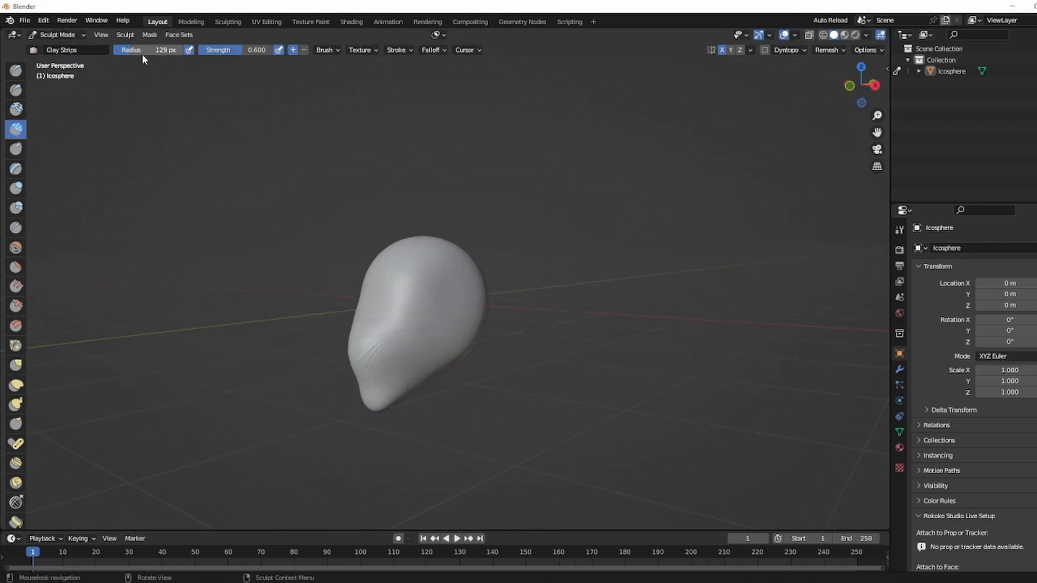
left_click_drag(142, 53, 139, 51)
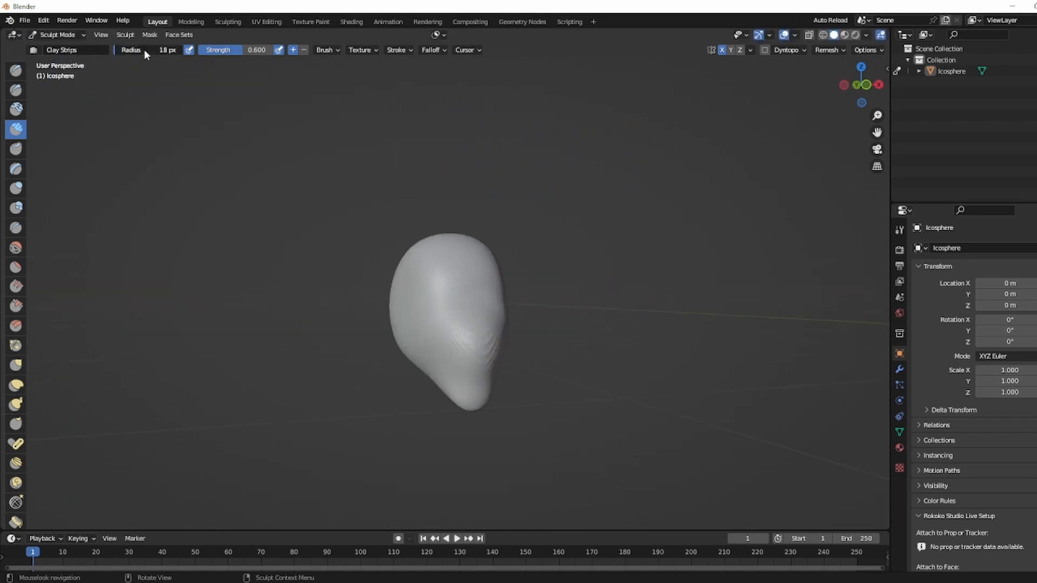
left_click_drag(144, 51, 150, 51)
scroll(567, 178, "up", 1)
middle_click_drag(567, 178, 505, 224)
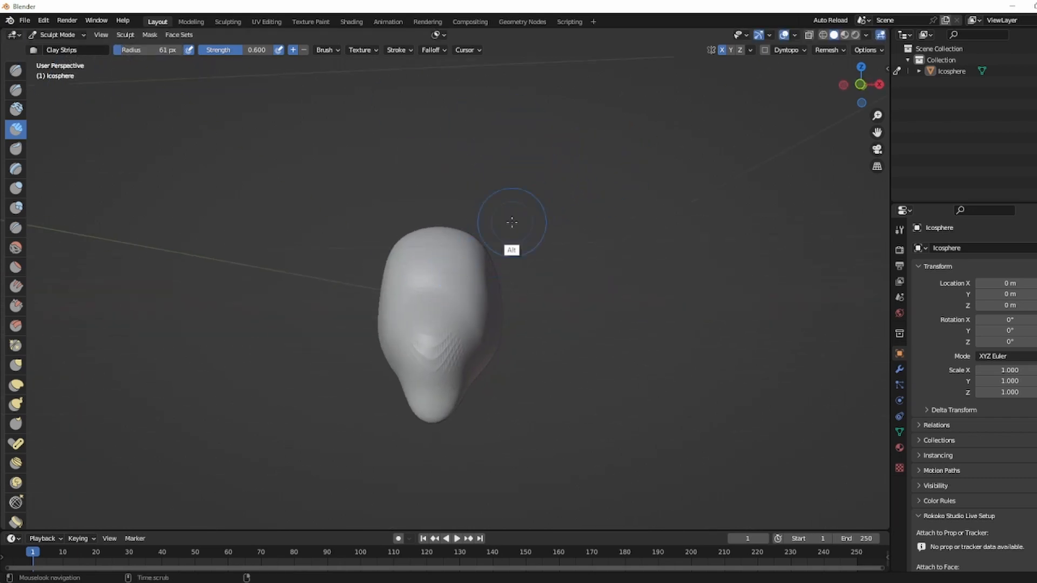
scroll(512, 222, "up", 3)
mouse_move(459, 282)
left_mouse_down("ctrl")
mouse_move(477, 296)
mouse_move(468, 286)
left_mouse_up("ctrl")
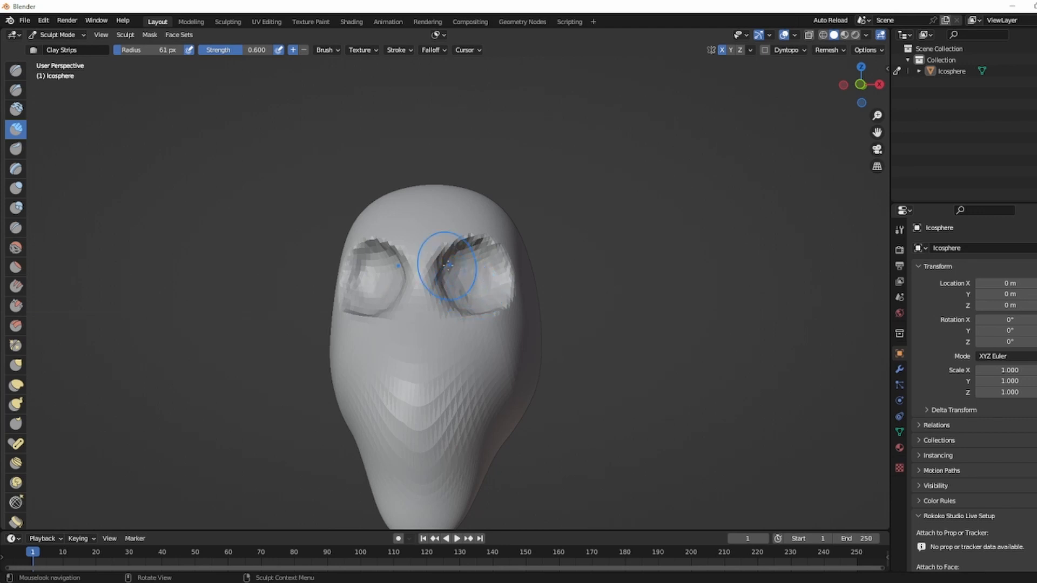
Set the head's remesh voxel size to 0.0395 m
key("r")
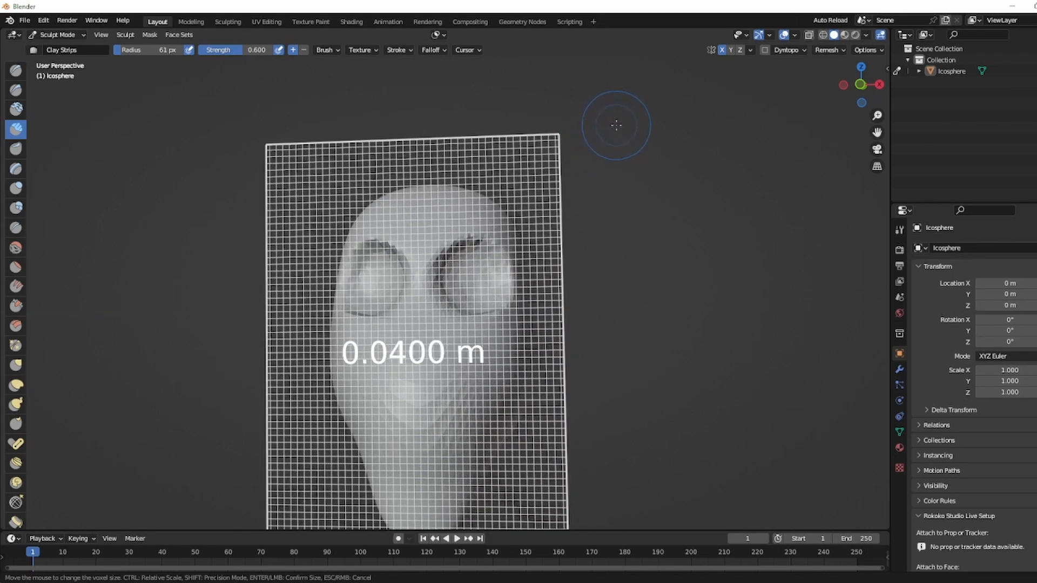
left_click(608, 128)
middle_click_drag(555, 151, 601, 178, "ctrl")
middle_click_drag(601, 178, 618, 163)
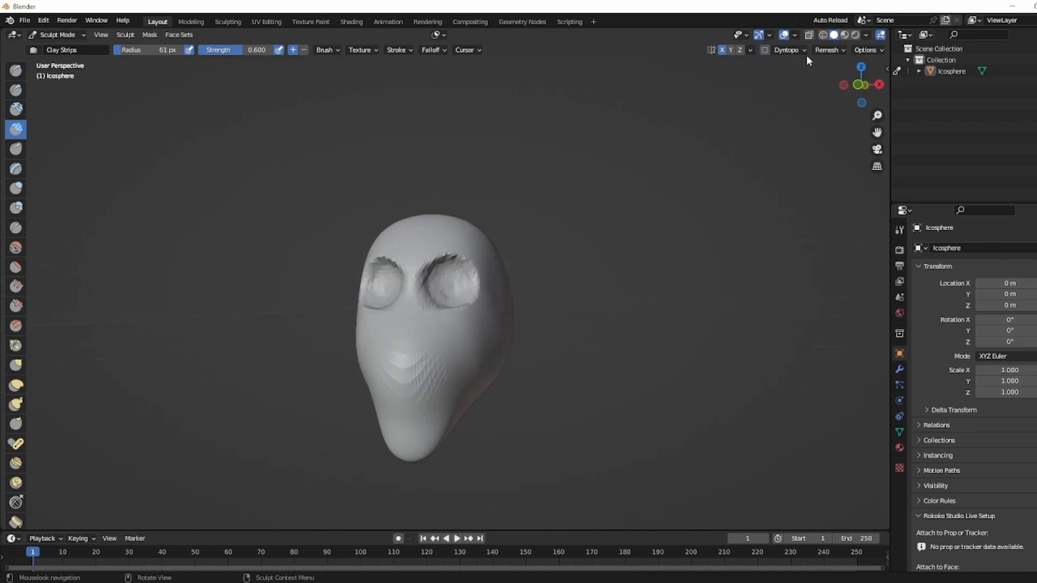
Examine the mesh's remesh options, including mode, voxel size and preserve settings
left_click(822, 51)
left_click(899, 432)
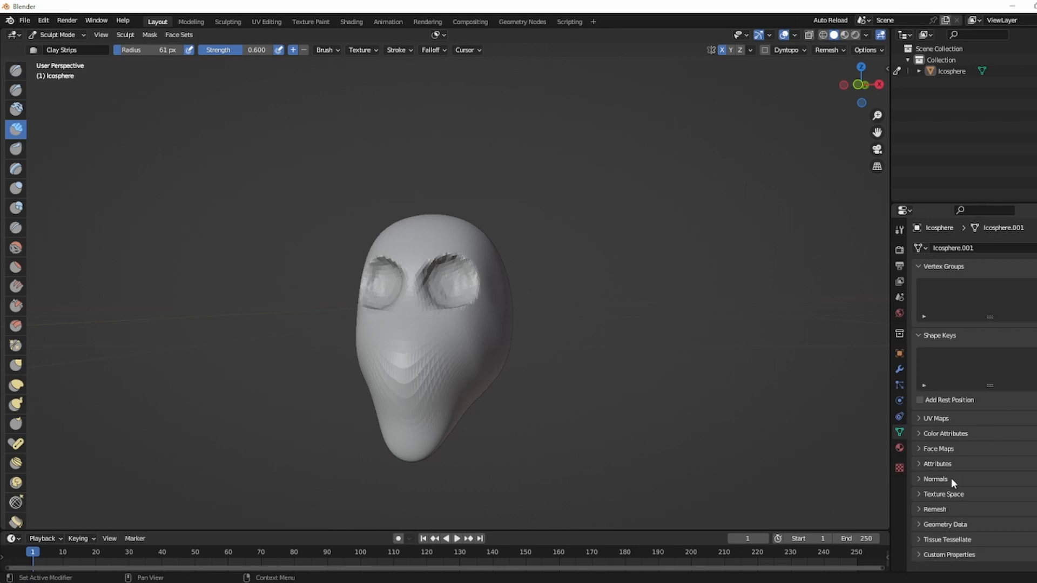
left_click(939, 509)
scroll(942, 507, "down", 4)
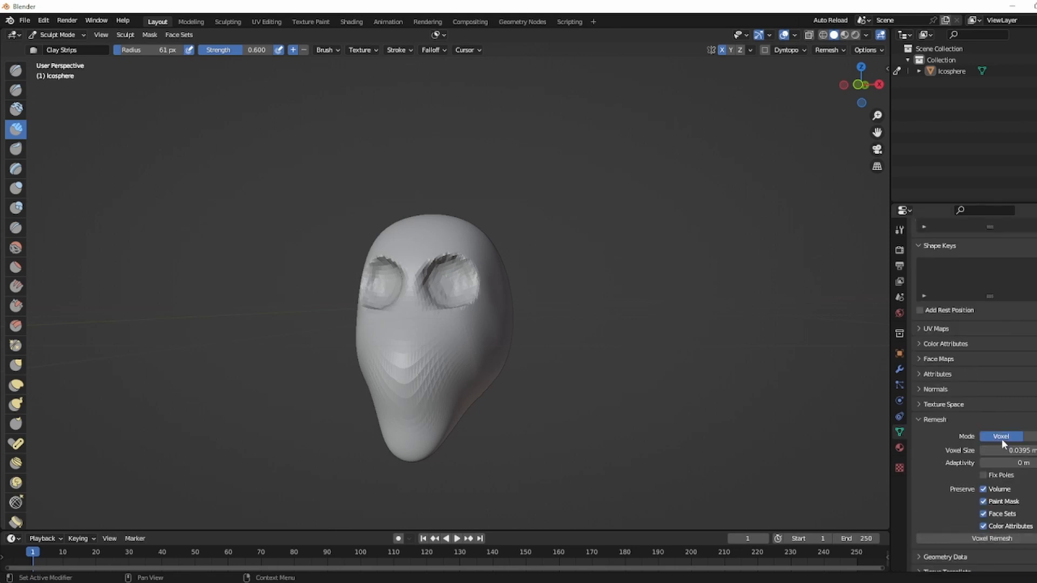
left_click(936, 419)
middle_click_drag(581, 279, 545, 291)
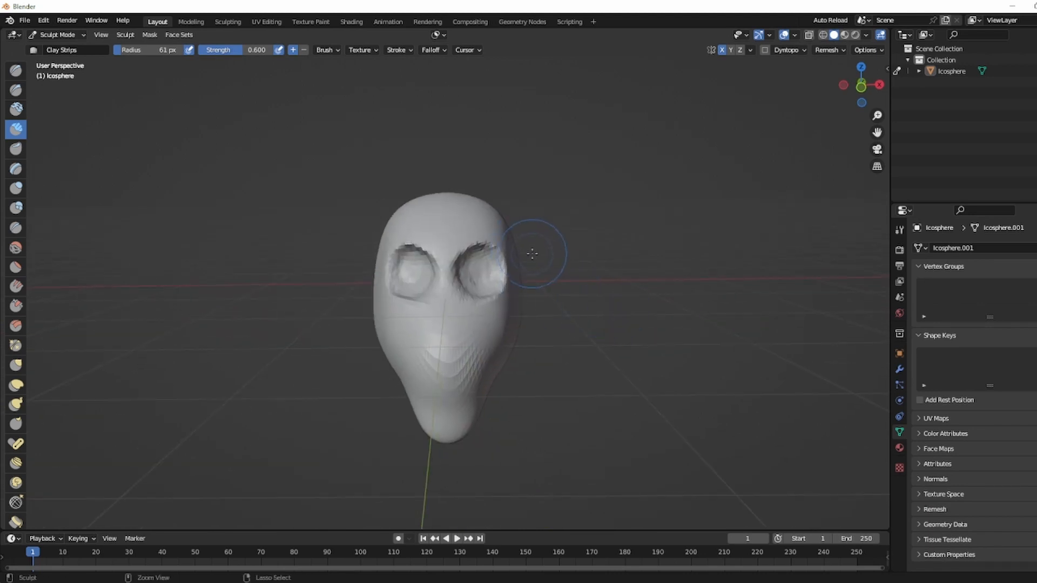
Display the wireframe overlay and voxel-remesh the head to even out its faces
left_click(795, 34)
left_click(725, 224)
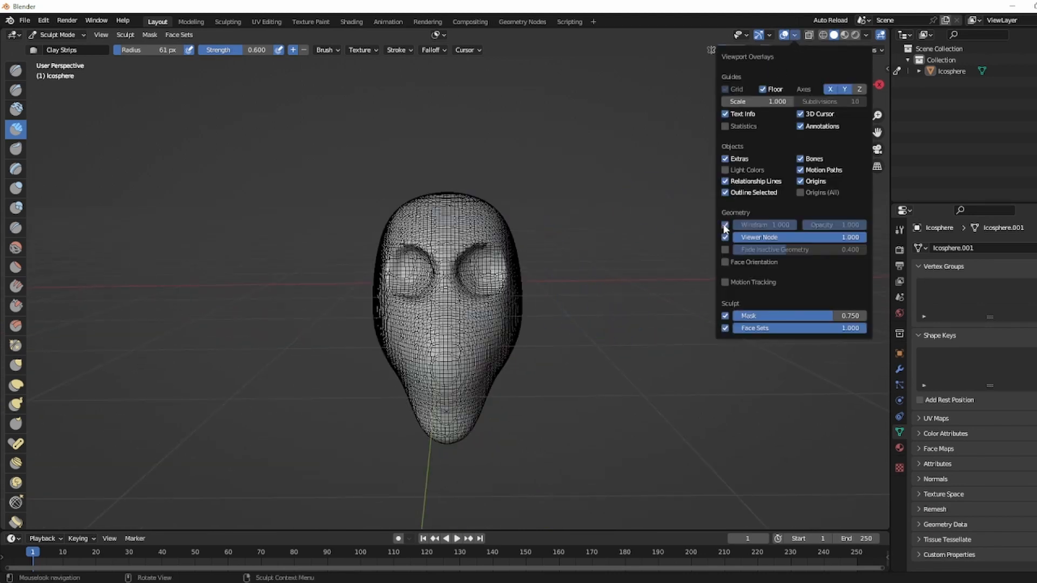
scroll(533, 226, "up", 3)
Turn on the statistics overlay to display the mesh's vertex and face counts
left_click(796, 34)
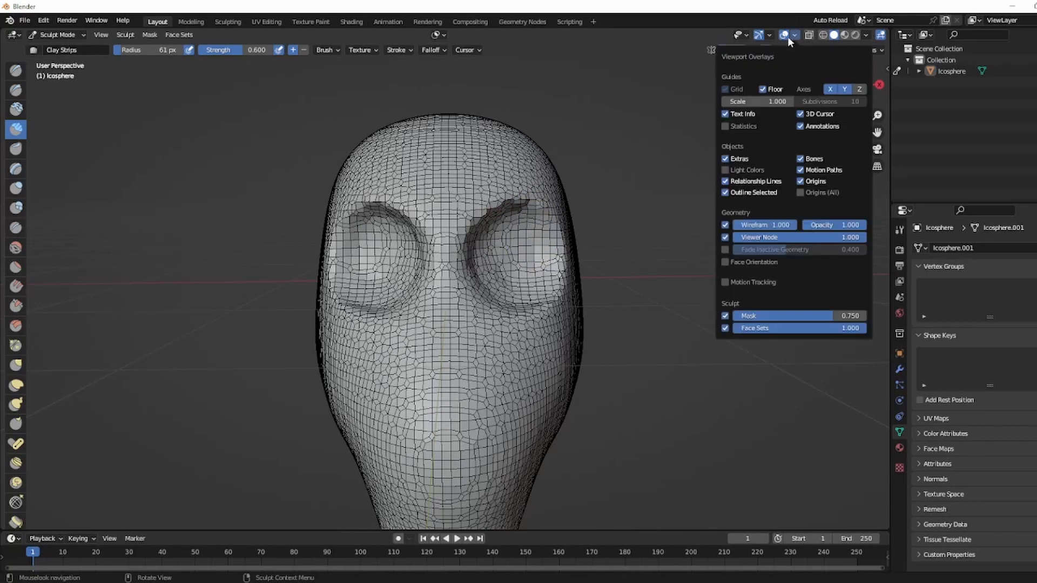
left_click(793, 36)
left_click(737, 124)
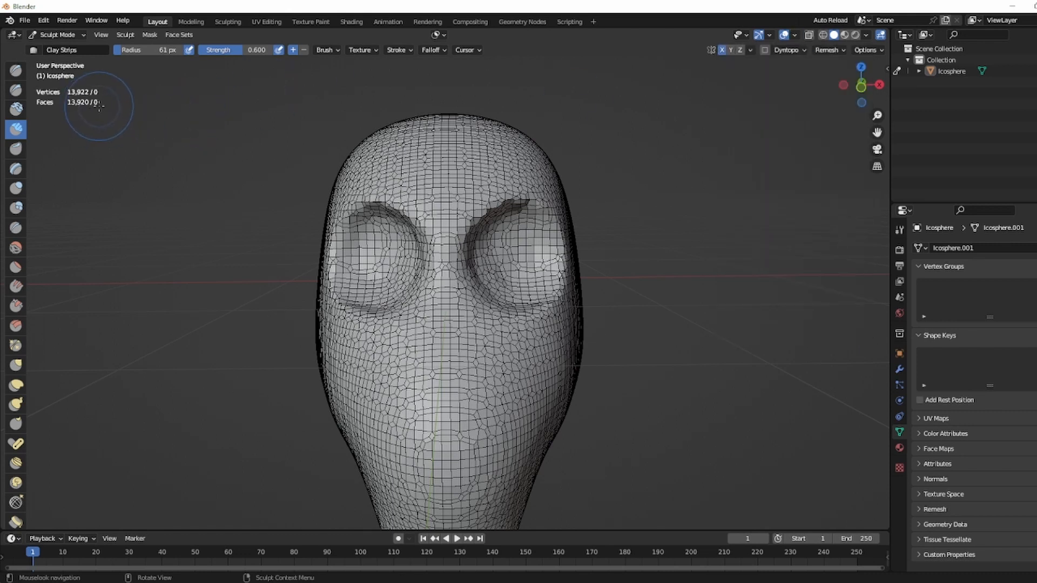
Hide the wireframe overlay on the head
middle_click_drag(507, 220, 581, 174)
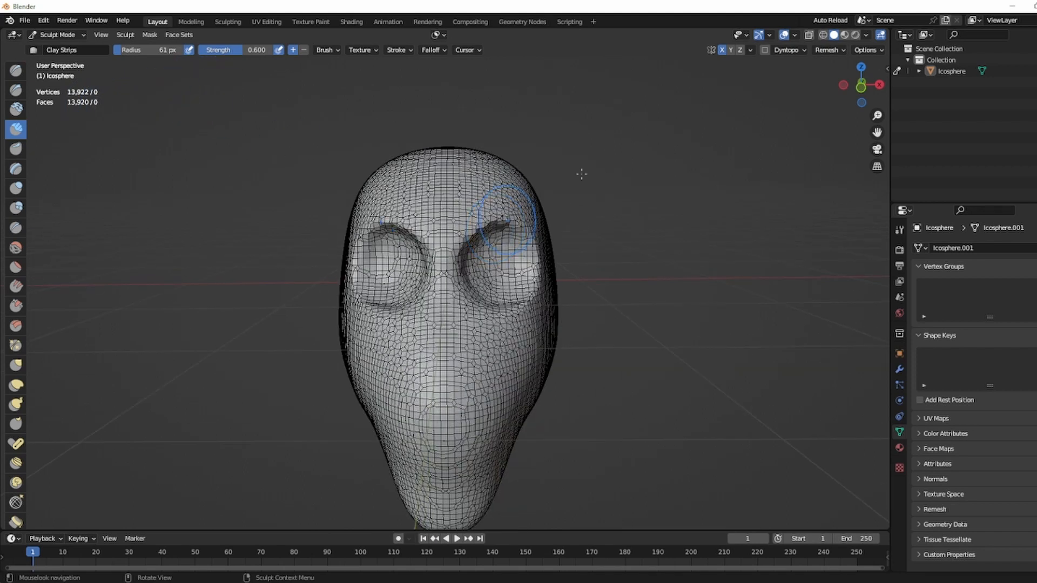
left_click(794, 35)
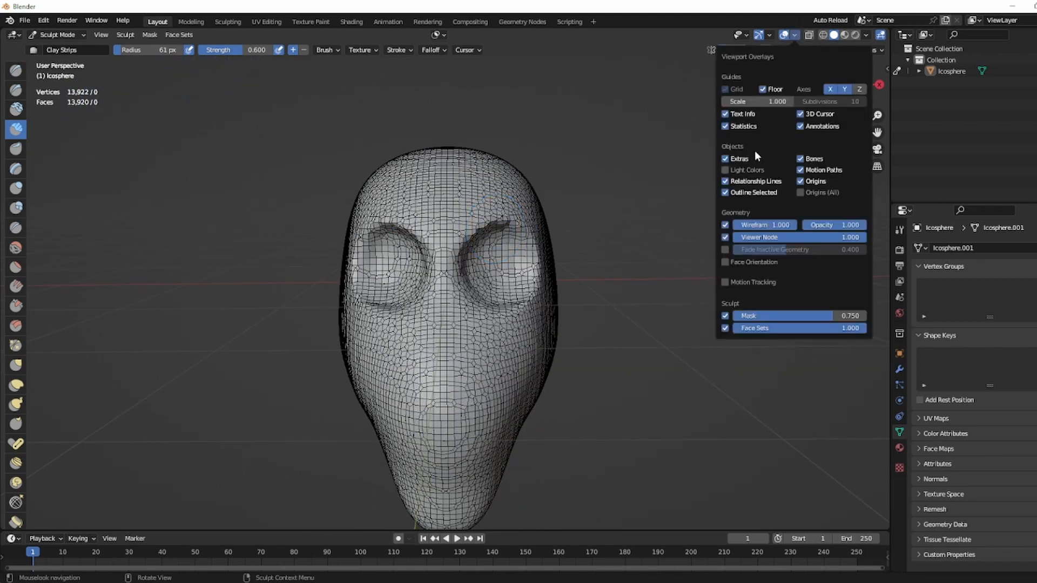
left_click(725, 225)
Carve both eye sockets deeper and sharpen their upper rims with inverted Clay Strips strokes
mouse_move(486, 254)
middle_mouse_down()
mouse_move(486, 238)
mouse_move(482, 246)
middle_mouse_up()
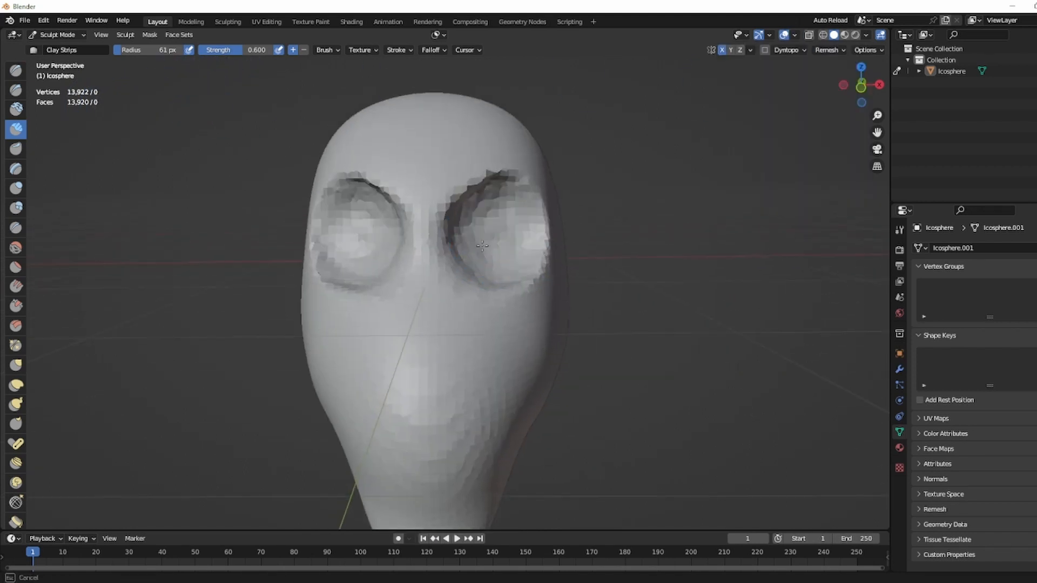
mouse_move(482, 245)
left_mouse_down("ctrl")
mouse_move(502, 260)
mouse_move(500, 216)
mouse_move(479, 238)
left_mouse_up("ctrl")
middle_click_drag(478, 238, 463, 246)
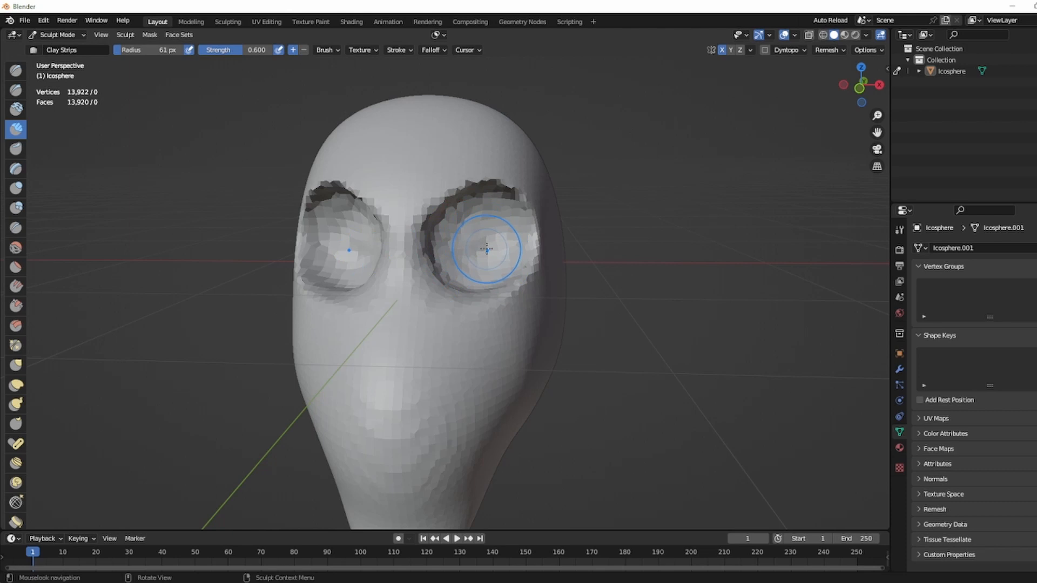
mouse_move(468, 249)
left_mouse_down("ctrl")
mouse_move(507, 232)
mouse_move(486, 227)
left_mouse_up("ctrl")
middle_click_drag(479, 243, 468, 256)
mouse_move(468, 256)
left_mouse_down("ctrl")
mouse_move(455, 265)
mouse_move(475, 261)
mouse_move(439, 267)
mouse_move(472, 254)
mouse_move(475, 265)
left_mouse_up("ctrl")
mouse_move(475, 266)
middle_mouse_down()
mouse_move(511, 272)
mouse_move(520, 295)
middle_mouse_up()
Reduce the voxel size slightly and voxel-remesh the head again
key("r")
left_click(496, 282)
key("ctrl+r")
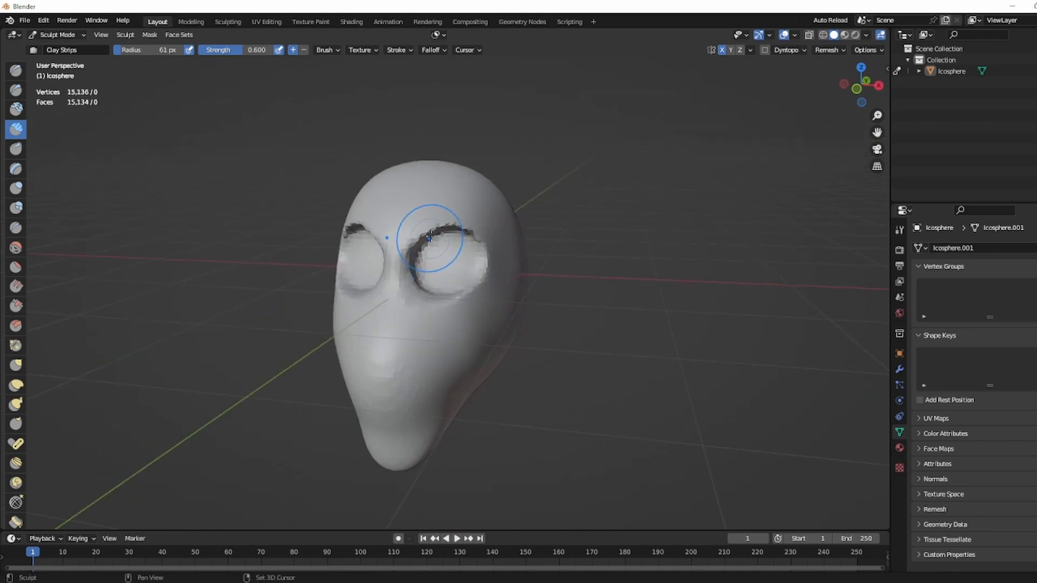
Smooth the rough rims and inner surfaces of the eye sockets
left_click_drag(433, 238, 469, 234, "shift")
middle_click_drag(467, 256, 481, 263, "shift")
mouse_move(484, 266)
left_mouse_down()
mouse_move(471, 270)
mouse_move(509, 254)
mouse_move(470, 236)
mouse_move(519, 236)
mouse_move(464, 263)
mouse_move(483, 262)
mouse_move(463, 283)
left_mouse_up()
scroll(477, 281, "up", 3)
scroll(529, 252, "down", 2)
middle_click_drag(465, 278, 480, 283)
left_click_drag(479, 283, 498, 290, "shift")
scroll(502, 294, "up", 2)
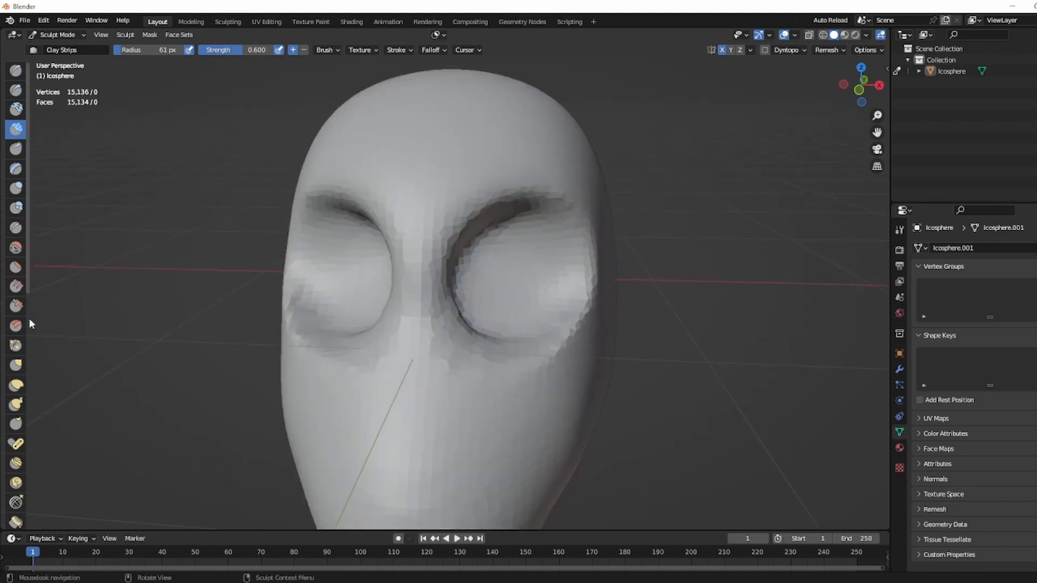
Pull a pointed nose forward from between the eye sockets with the Snake Hook brush at a 96 px radius
left_click(16, 404)
scroll(383, 233, "down", 1)
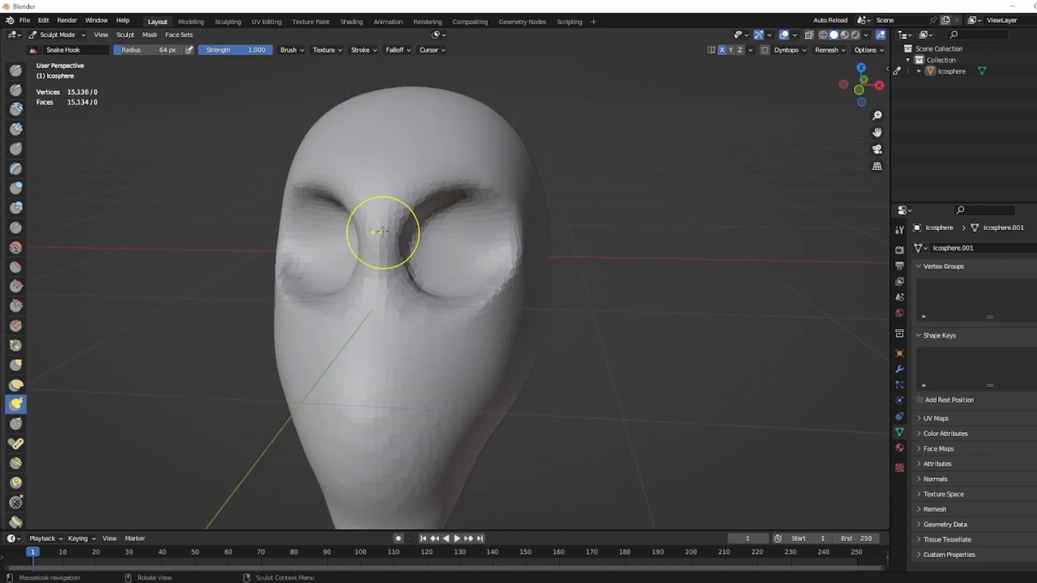
middle_click_drag(422, 254, 394, 268)
scroll(394, 268, "down", 2)
left_click_drag(147, 50, 152, 50)
scroll(291, 259, "up", 2)
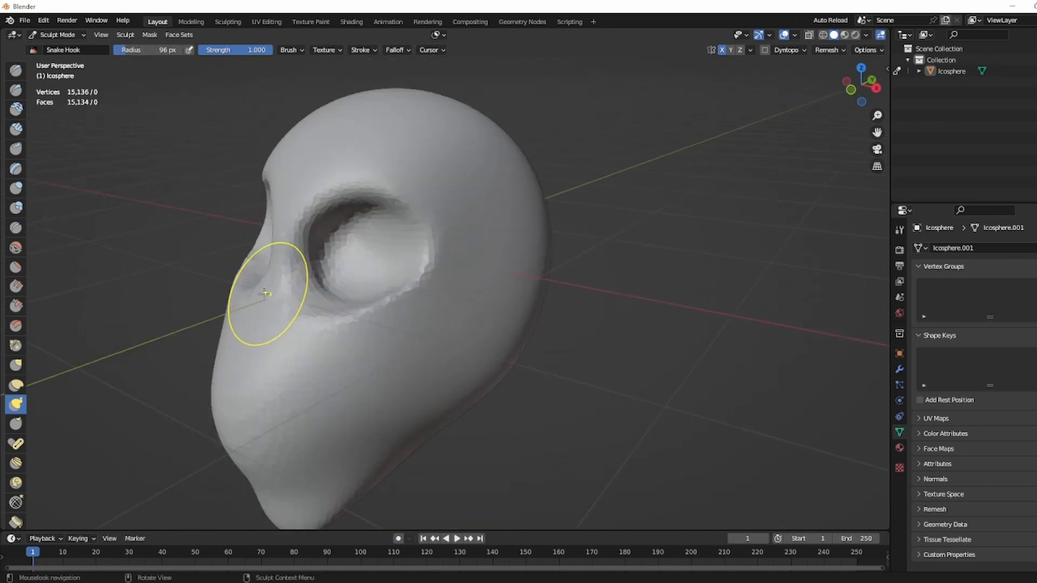
mouse_move(264, 294)
left_mouse_down()
mouse_move(200, 319)
mouse_move(261, 292)
mouse_move(235, 300)
left_mouse_up()
key("ctrl+z")
scroll(232, 301, "down", 1)
middle_click_drag(245, 303, 225, 299)
mouse_move(266, 281)
left_mouse_down()
mouse_move(236, 298)
mouse_move(265, 306)
left_mouse_up()
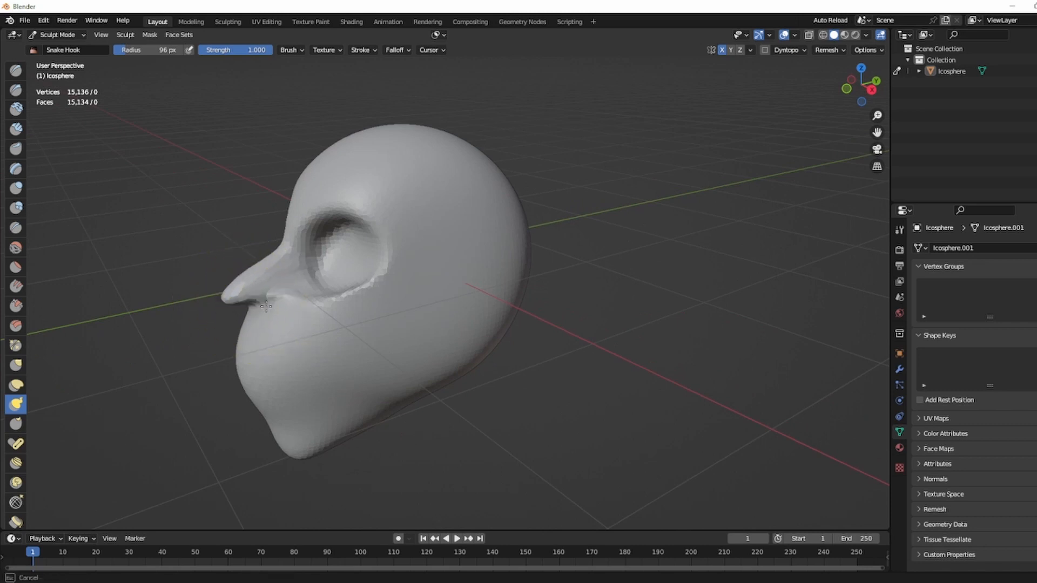
Reduce the voxel size and voxel-remesh the head to even out the stretched nose geometry
middle_click_drag(272, 270, 445, 268)
scroll(559, 246, "down", 1)
middle_click_drag(567, 247, 493, 232)
key("shift+r")
left_click(532, 246)
key("ctrl+r")
Refine the outer edges of the eye sockets with short sculpting strokes
left_click_drag(471, 274, 486, 243)
middle_click_drag(481, 236, 440, 231)
left_click_drag(451, 246, 439, 242)
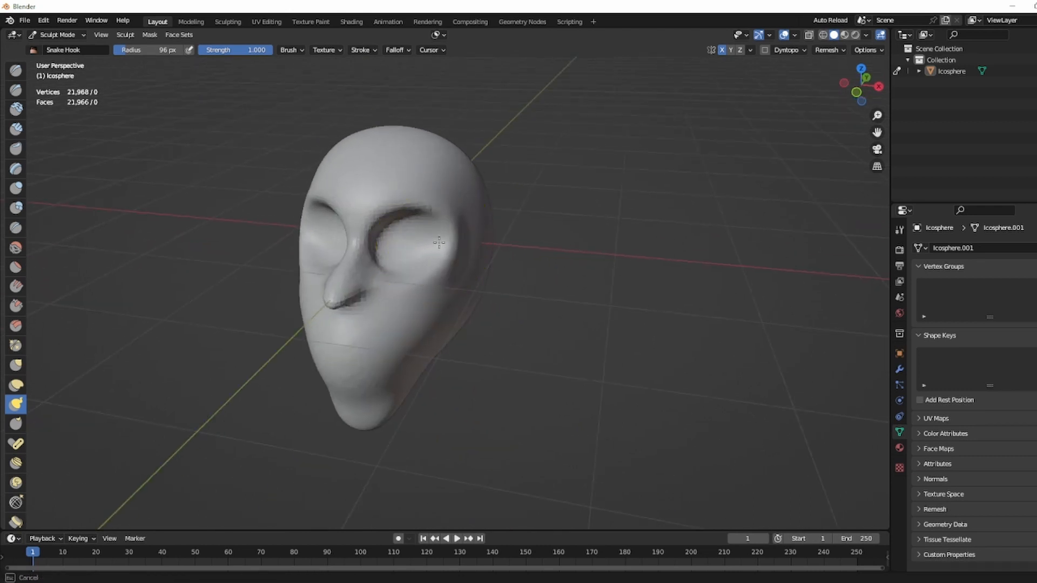
middle_click_drag(440, 251, 463, 232)
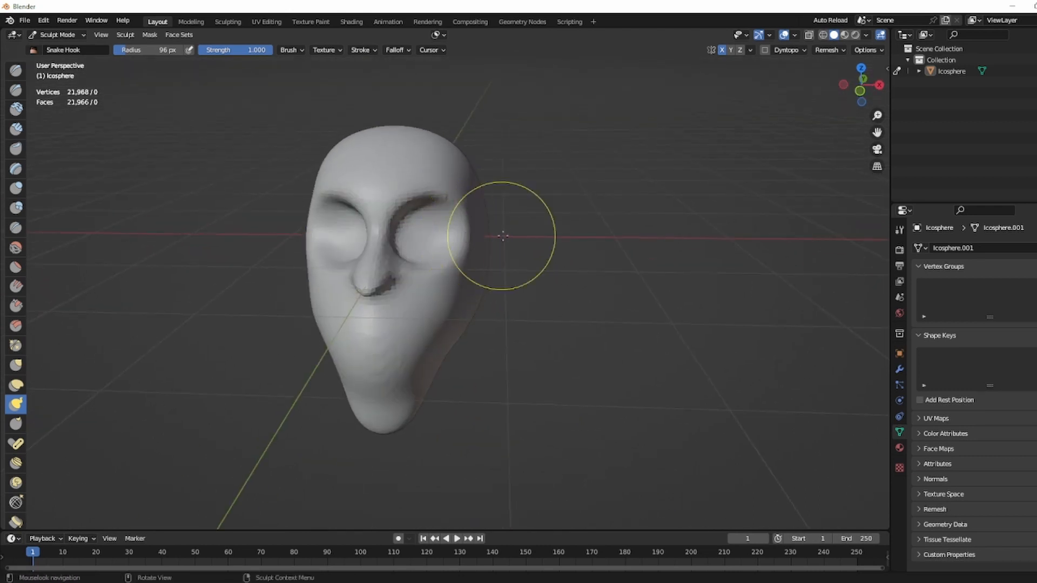
Switch to Object Mode, add an ico sphere and scale it down as an eyeball
left_click(59, 34)
left_click(57, 48)
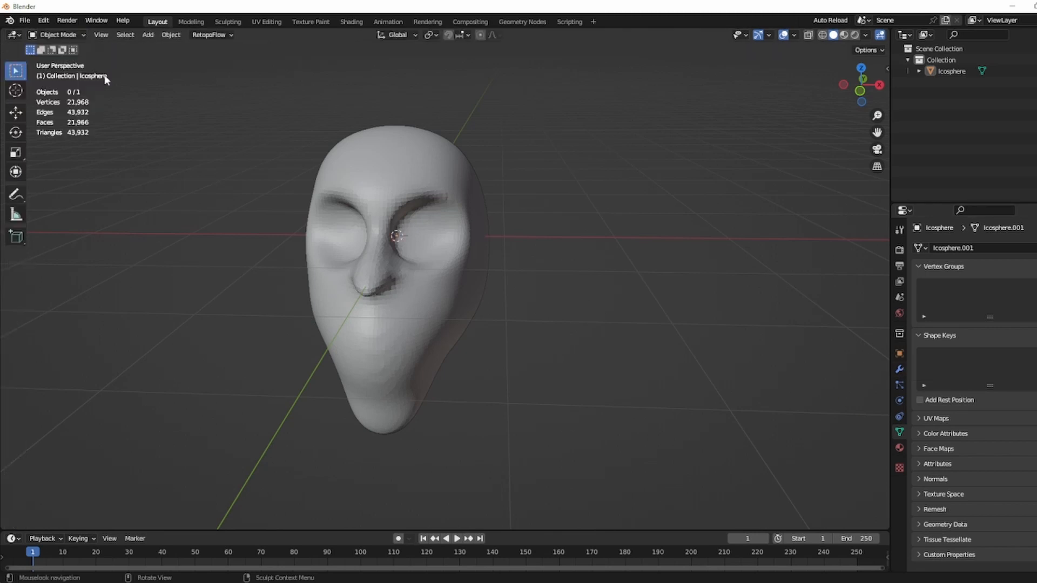
key("shift+a")
mouse_move(458, 239)
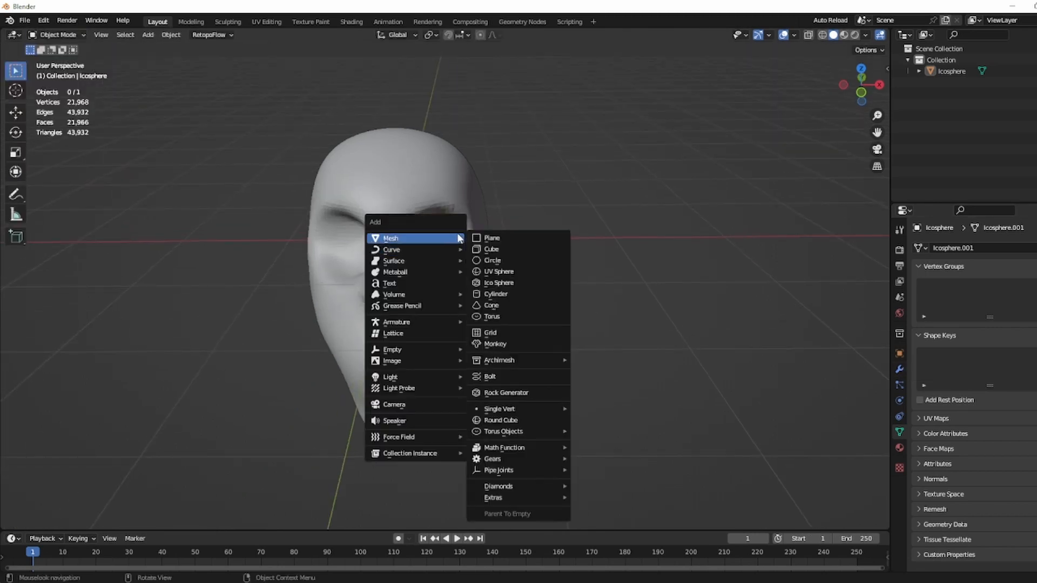
left_click(514, 283)
key("s")
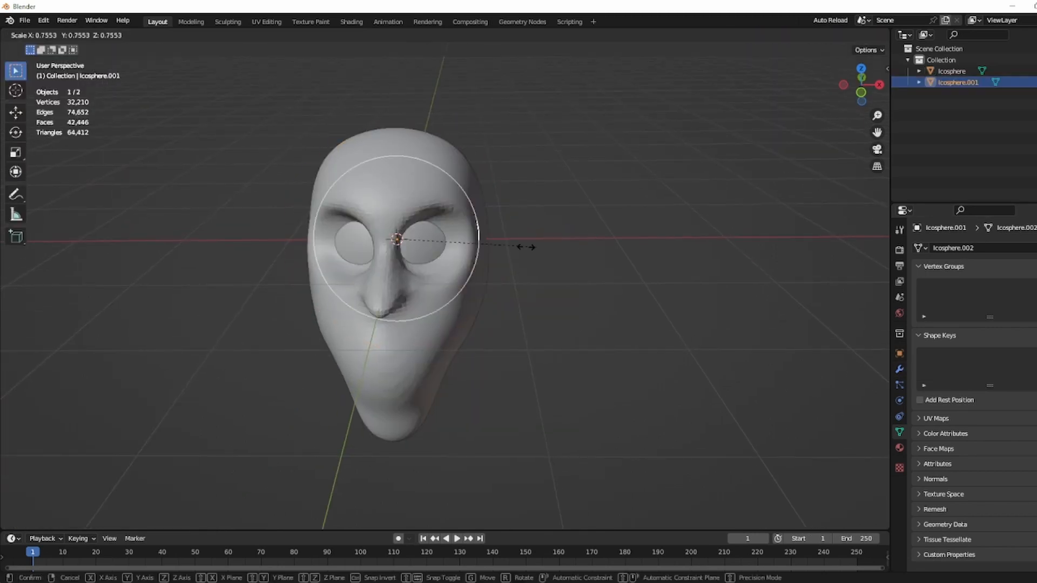
left_click(496, 243)
Move the ico sphere sideways along X and vertically along Z to one eye socket, and shrink it to a scale of about 0.291
key("g")
key("x")
left_click(593, 246)
middle_click_drag(593, 245, 564, 259)
key("g")
key("z")
left_click(547, 215)
key("s")
left_click(525, 217)
Seat the eyeball in its socket at about X 0.295 m and Y -0.603 m
key("g")
key("y")
left_click(452, 230)
key("g")
key("x")
left_click(513, 247)
key("g")
key("y")
left_click(505, 245)
key("g")
key("x")
left_click(499, 245)
key("g")
key("y")
left_click(503, 243)
Add a Boolean modifier to the head with the eye sphere as its object
left_click(497, 259)
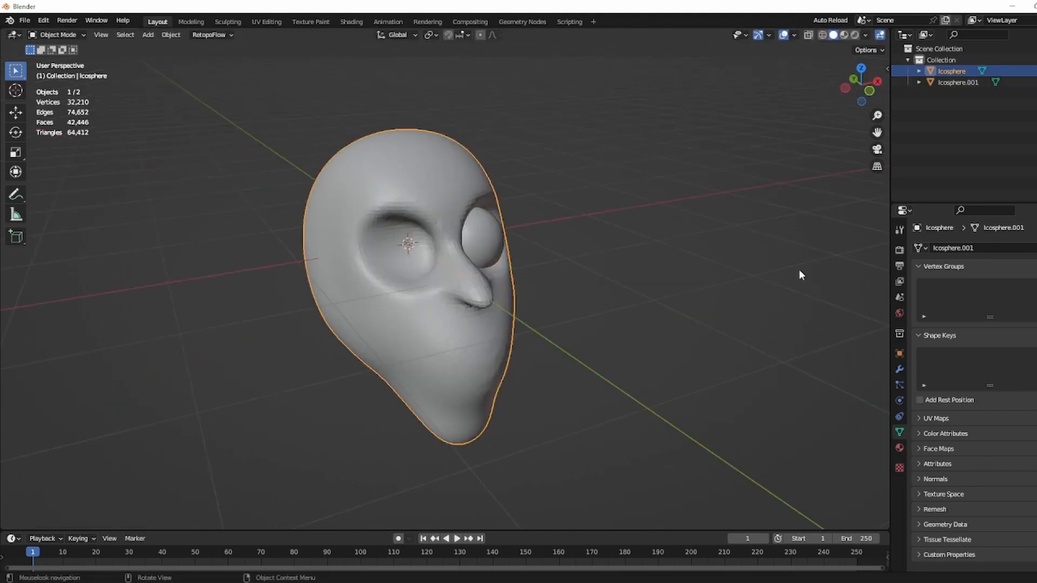
left_click(900, 369)
left_click(952, 248)
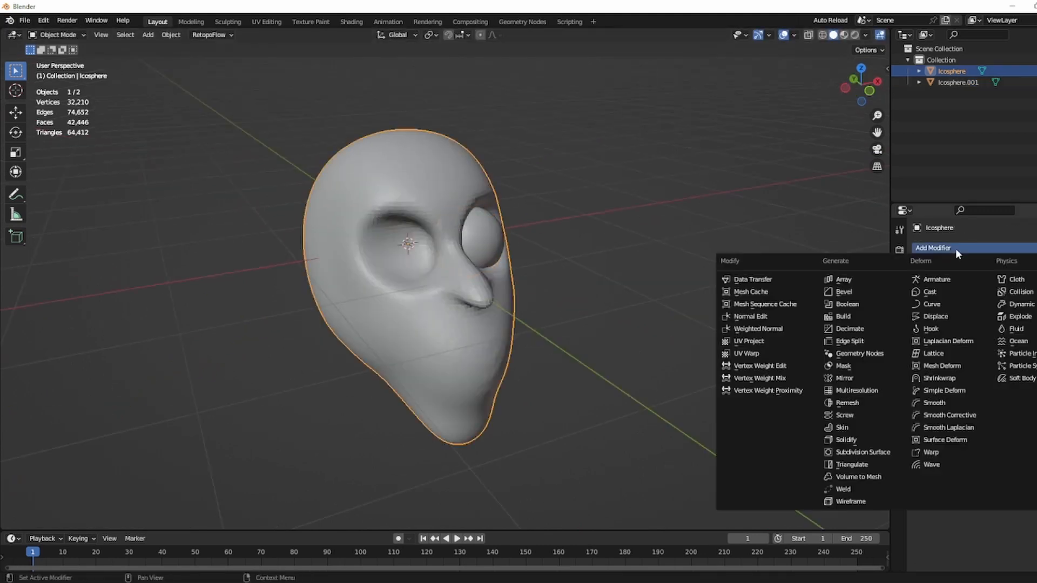
left_click(873, 304)
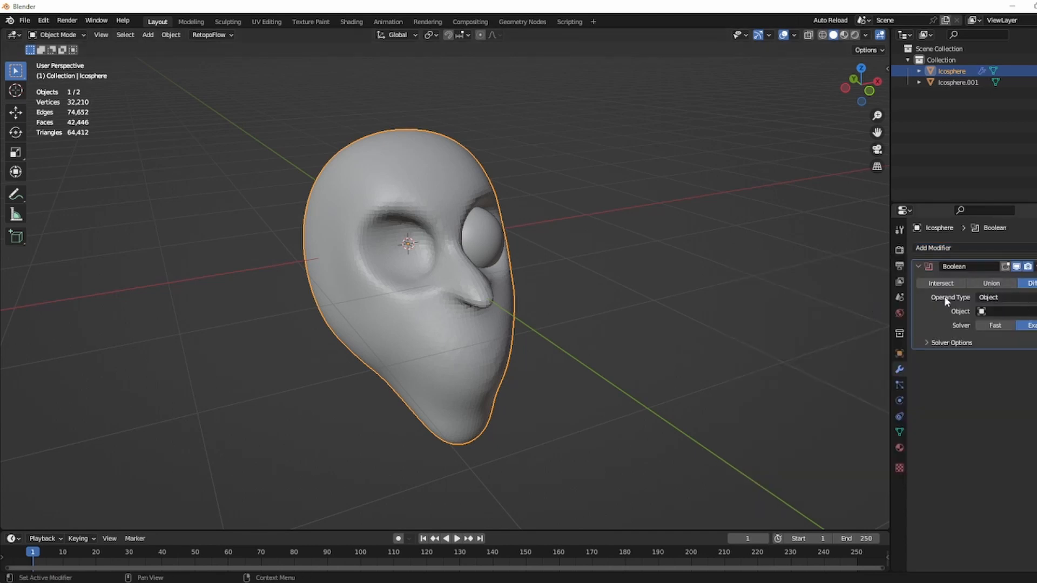
left_click(1036, 310)
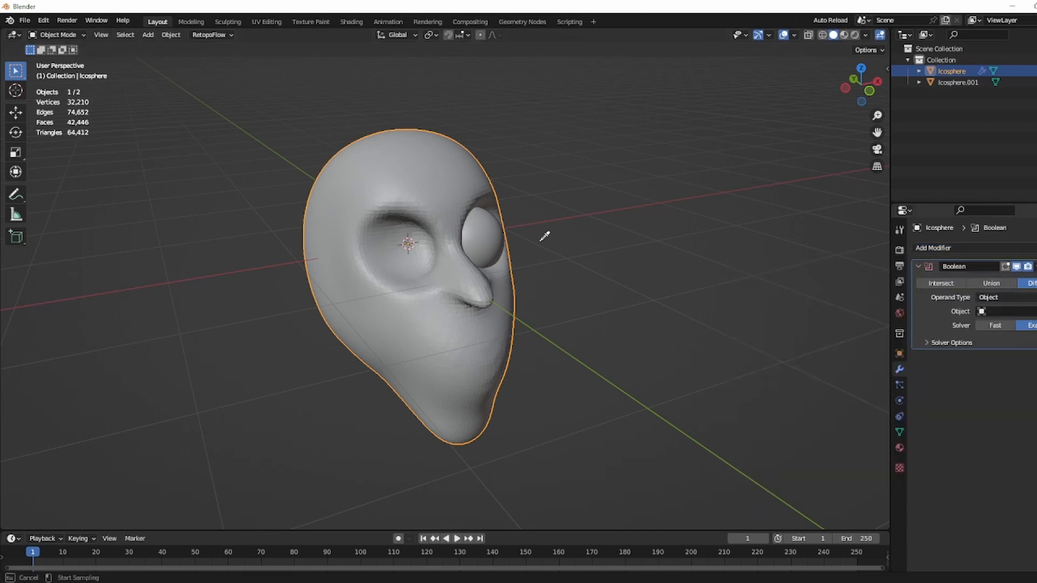
left_click(497, 250)
Hide the eye sphere to check the Boolean cut and set the modifier's operation to Union
middle_click_drag(535, 252, 503, 254)
left_click(436, 242)
key("h")
left_click(448, 212)
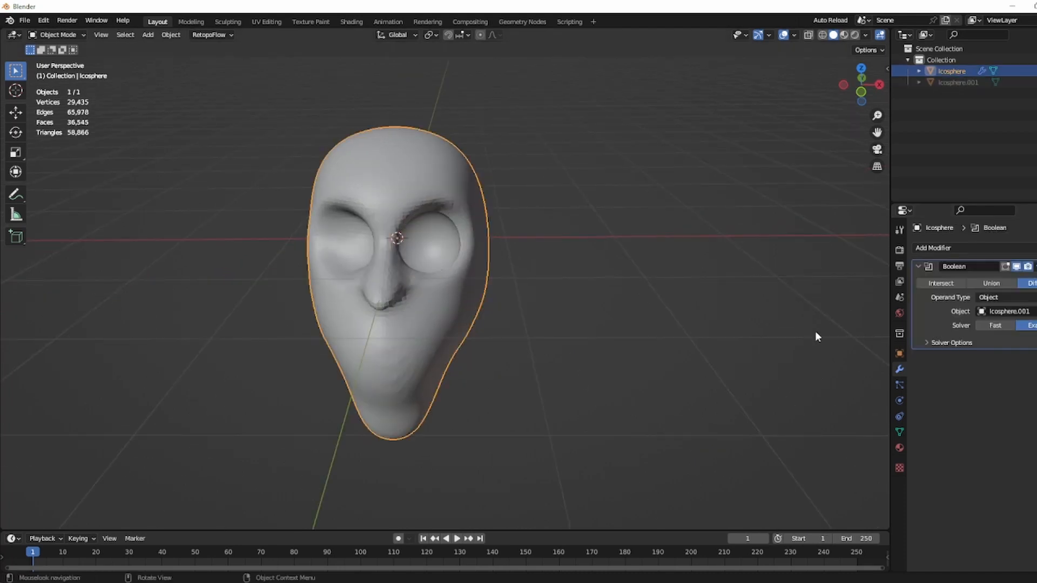
middle_click_drag(815, 337, 362, 229)
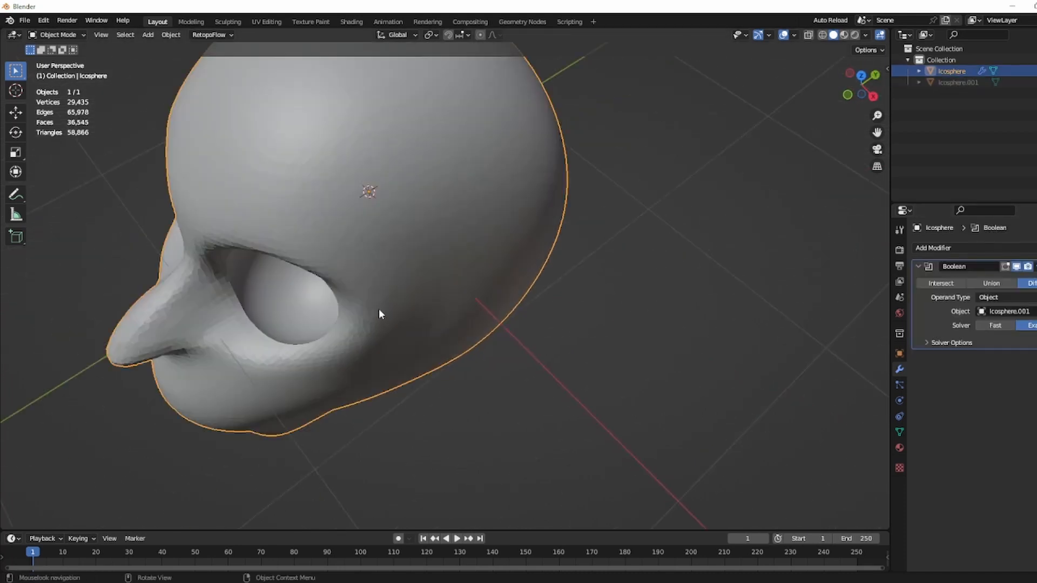
middle_click_drag(379, 314, 443, 215)
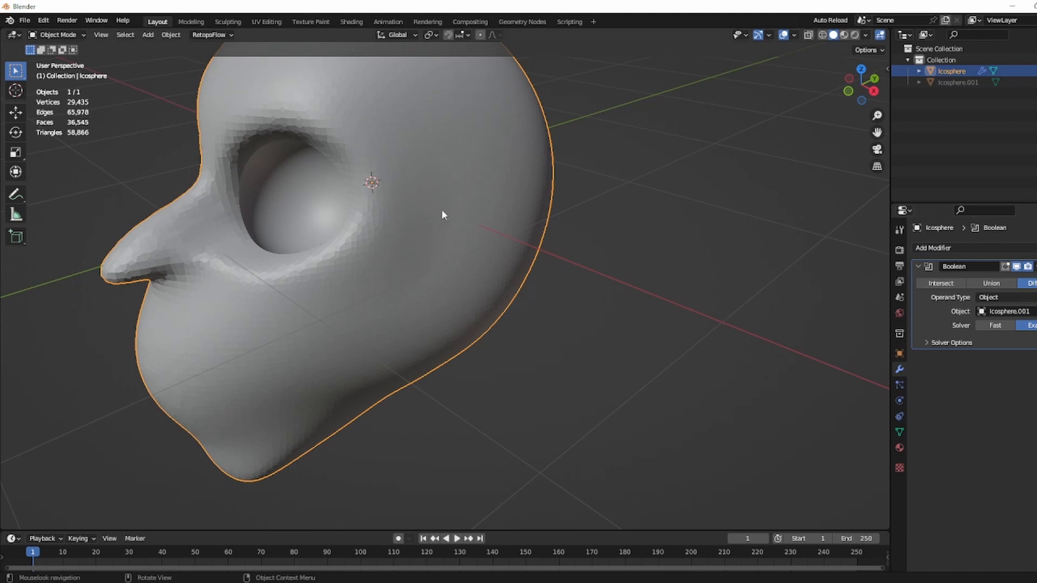
left_click(992, 283)
middle_click_drag(362, 213, 352, 226)
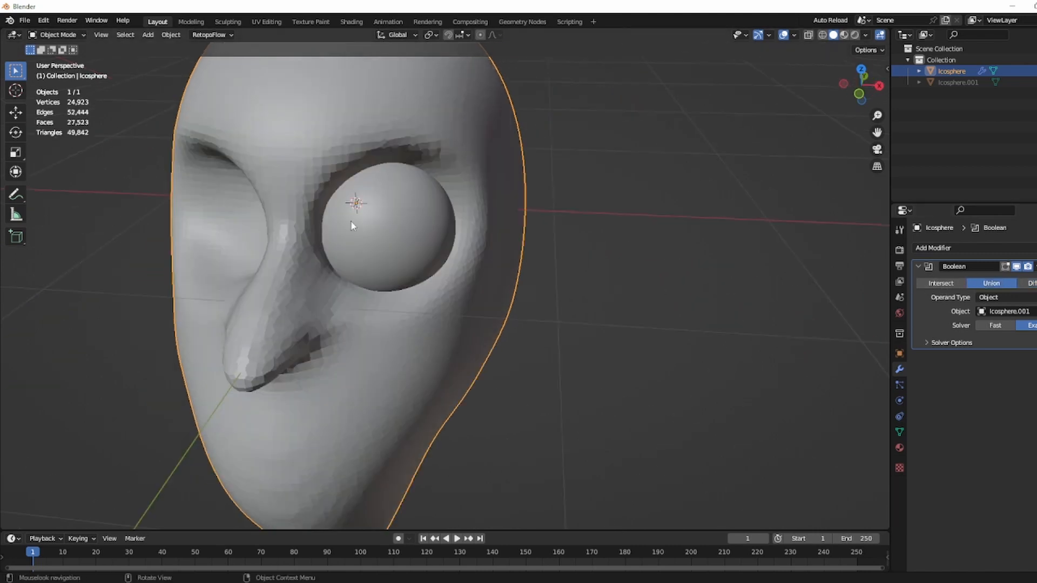
Remove the Boolean modifier from the head and unhide the eye sphere
left_click(1036, 266)
middle_click_drag(481, 199, 556, 216)
scroll(558, 232, "down", 1)
key("alt+h")
Select the eye sphere, collapse the Bsurfaces options and show the Bool Tool operations
left_click(443, 261)
key("n")
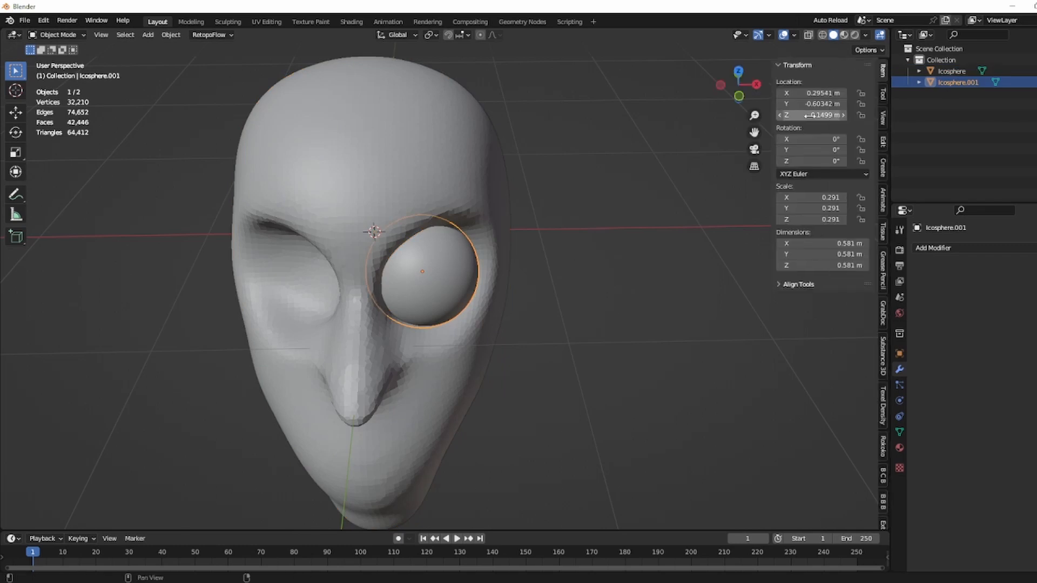
left_click(884, 145)
left_click(799, 94)
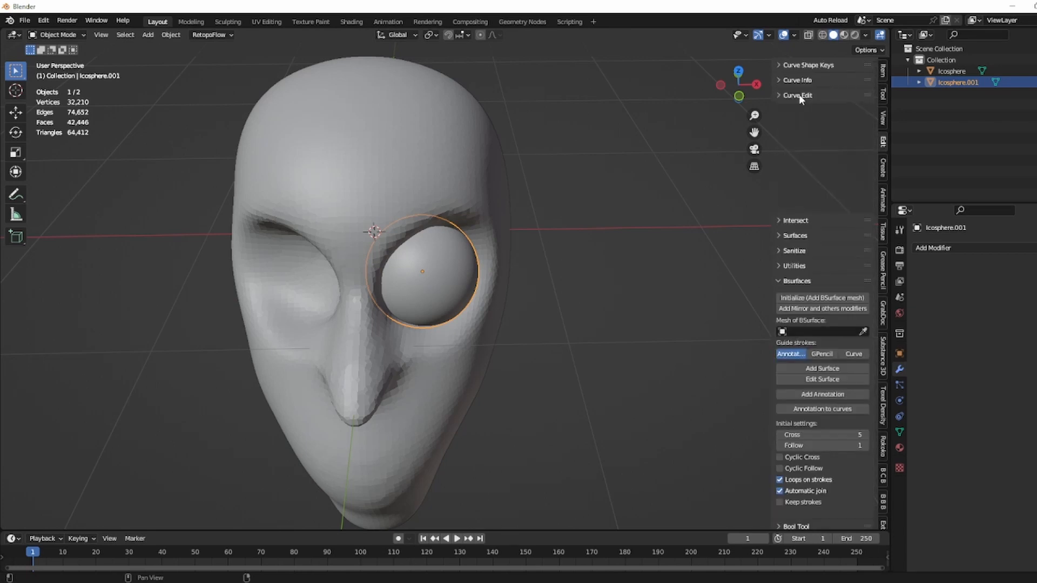
left_click(802, 171)
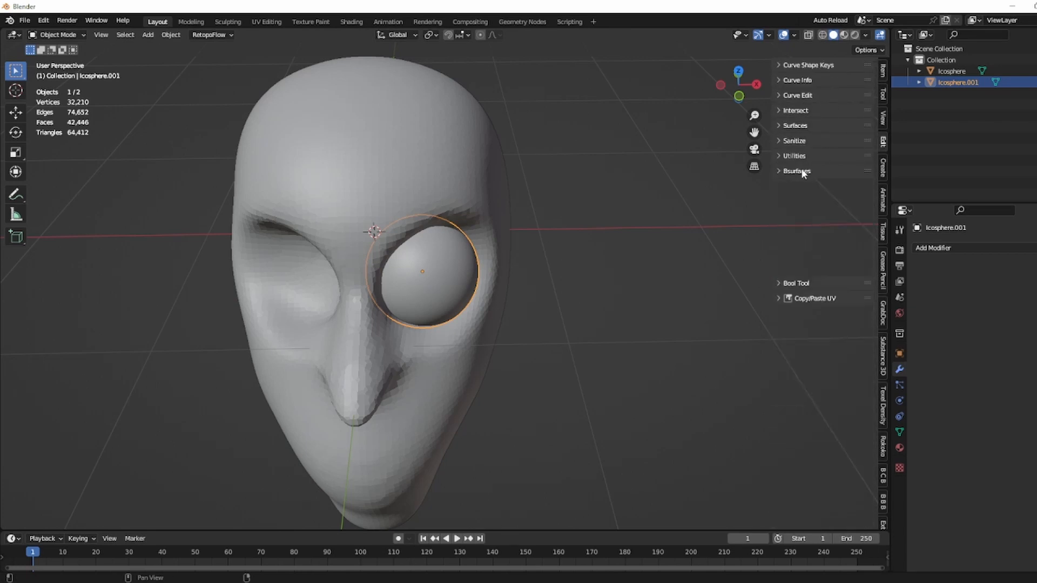
left_click(808, 185)
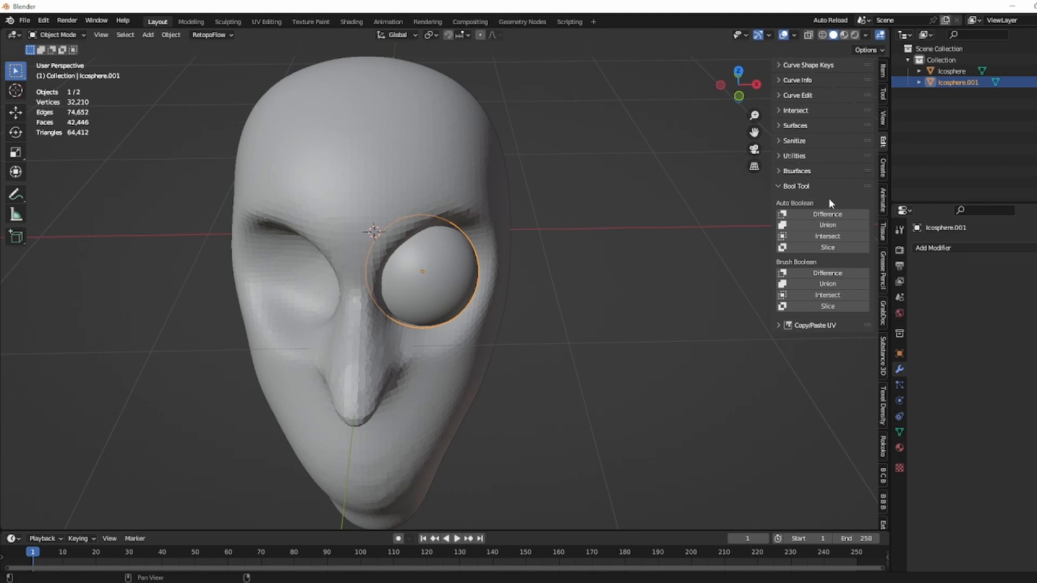
middle_click_drag(756, 202, 478, 267)
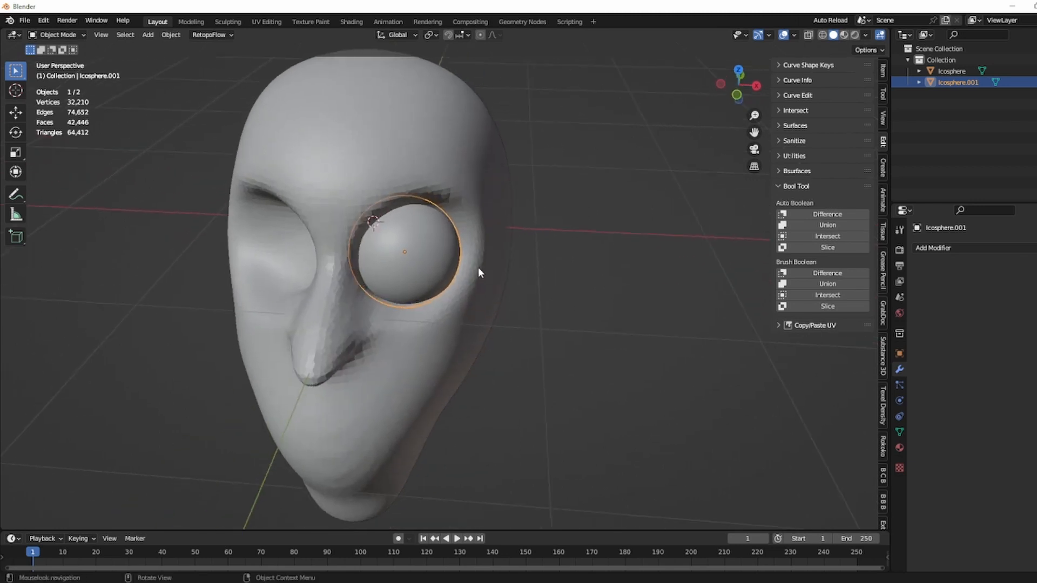
Add an X-axis Mirror modifier to the eye sphere with the head as the mirror object
left_click(1003, 250)
left_click(886, 378)
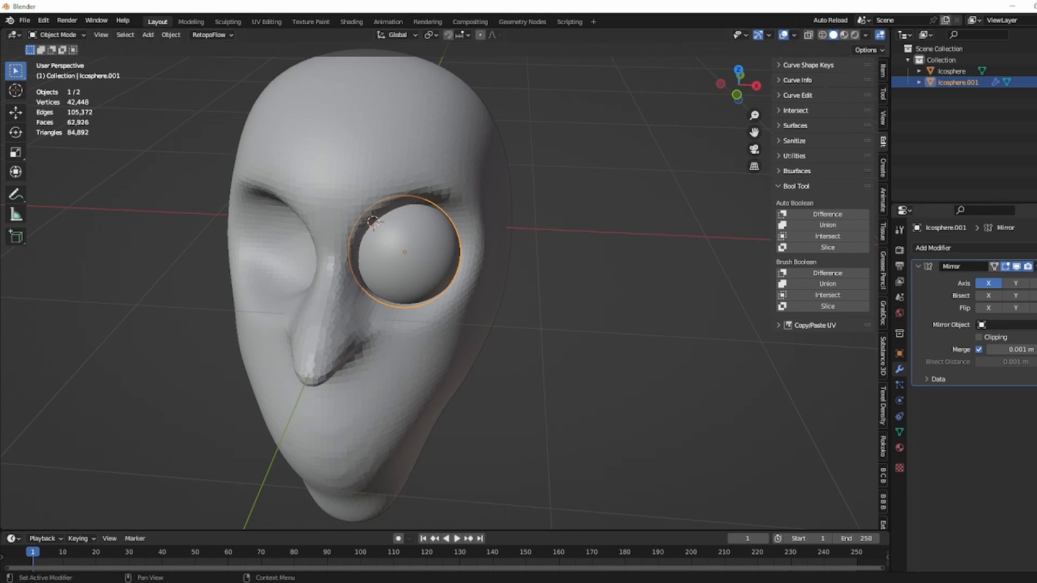
left_click(410, 162)
middle_click_drag(410, 162, 452, 197)
left_click(451, 197)
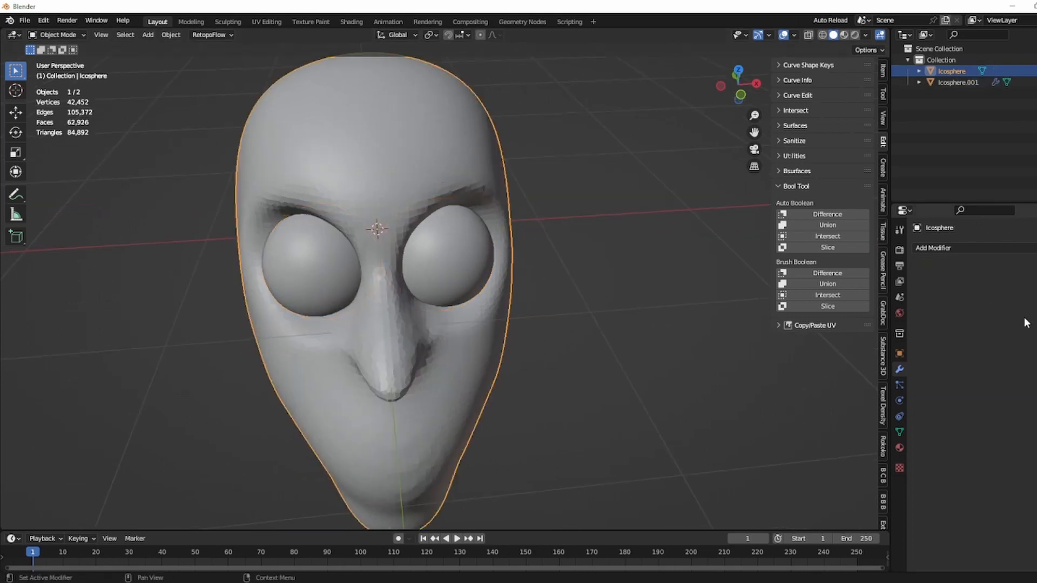
Try to merge the mirrored eyes into the head with Bool Tool's Auto Boolean Union
left_click(480, 269)
middle_click_drag(621, 291, 507, 255)
left_click(439, 304)
middle_click_drag(439, 299, 393, 253)
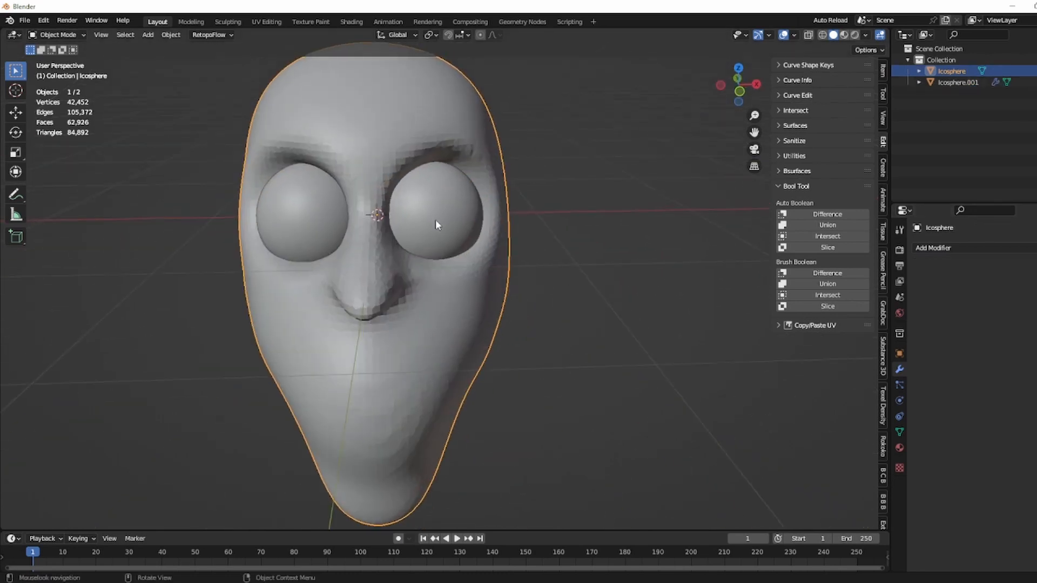
middle_click_drag(436, 219, 389, 229)
left_click(277, 223)
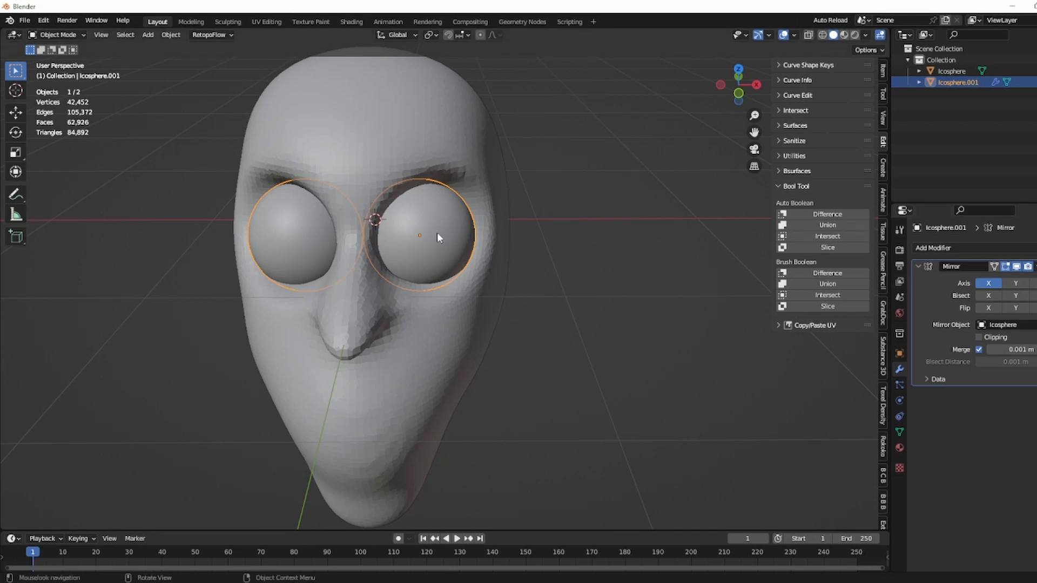
left_click(422, 153, "shift")
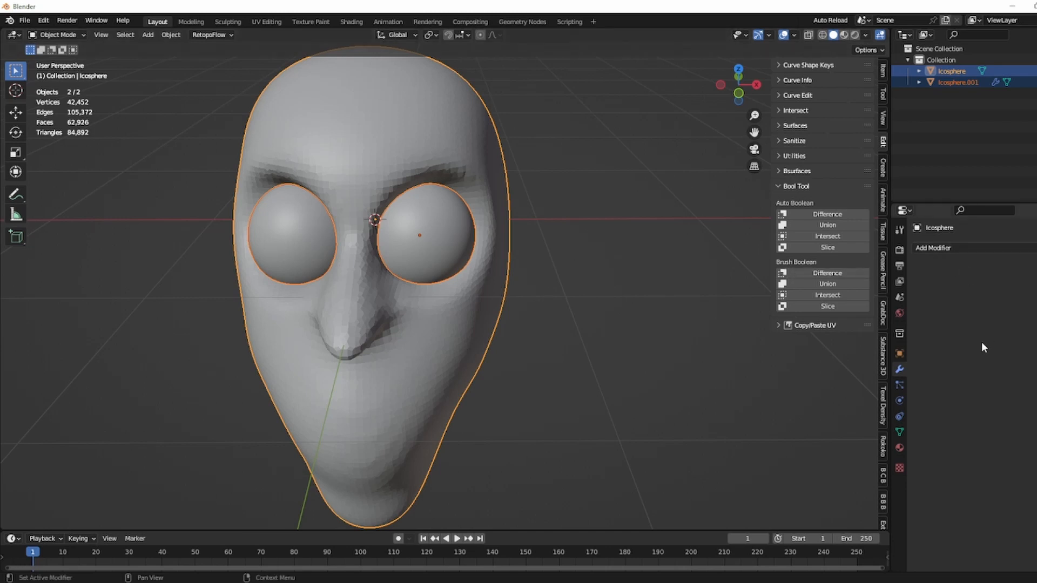
left_click(813, 224)
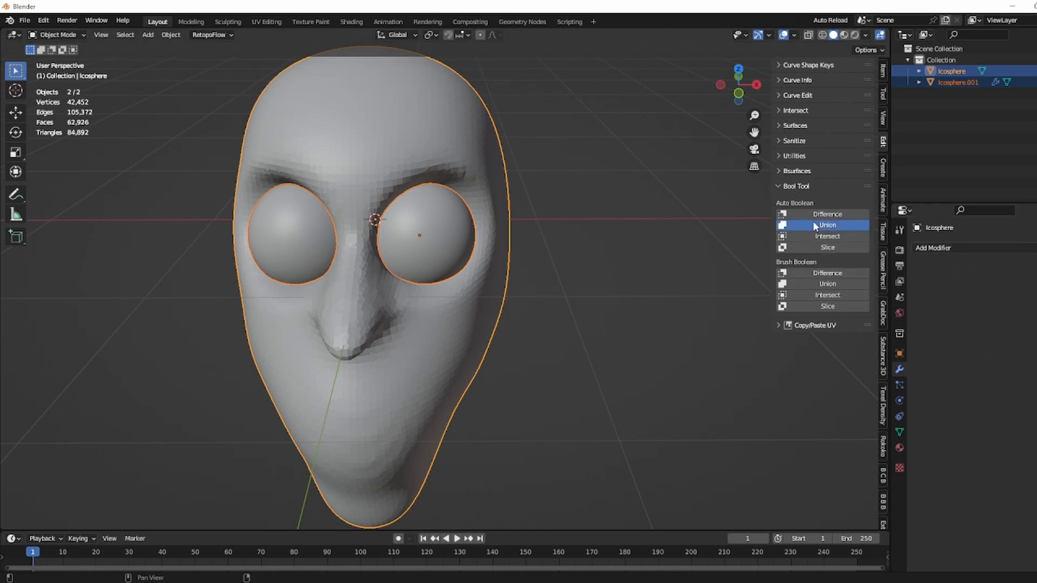
Inspect the merged head and undo the Boolean union of the eyes
middle_click_drag(630, 203, 522, 169)
middle_click_drag(464, 202, 483, 205)
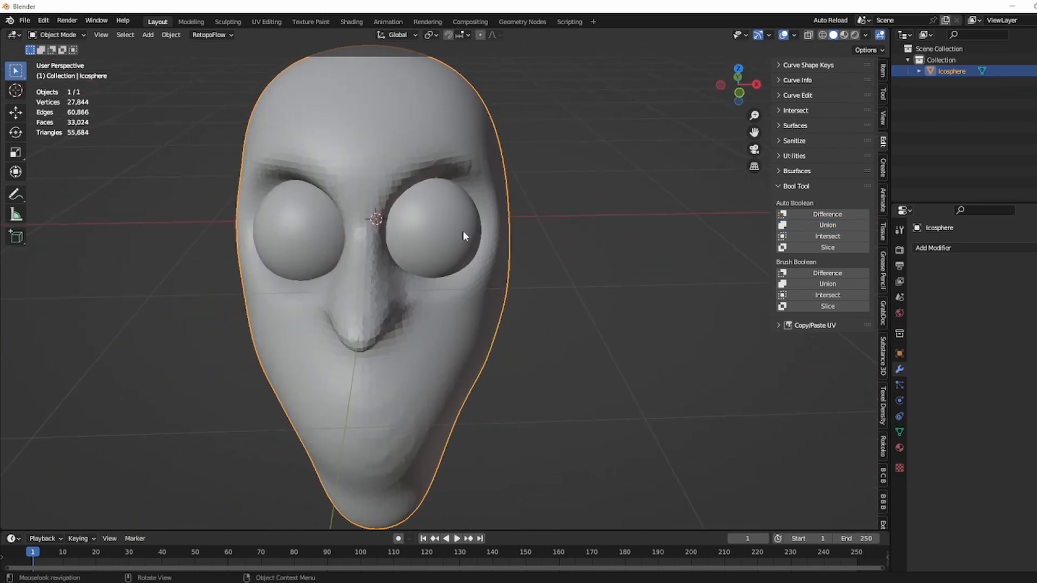
scroll(441, 263, "down", 5)
left_click(519, 235)
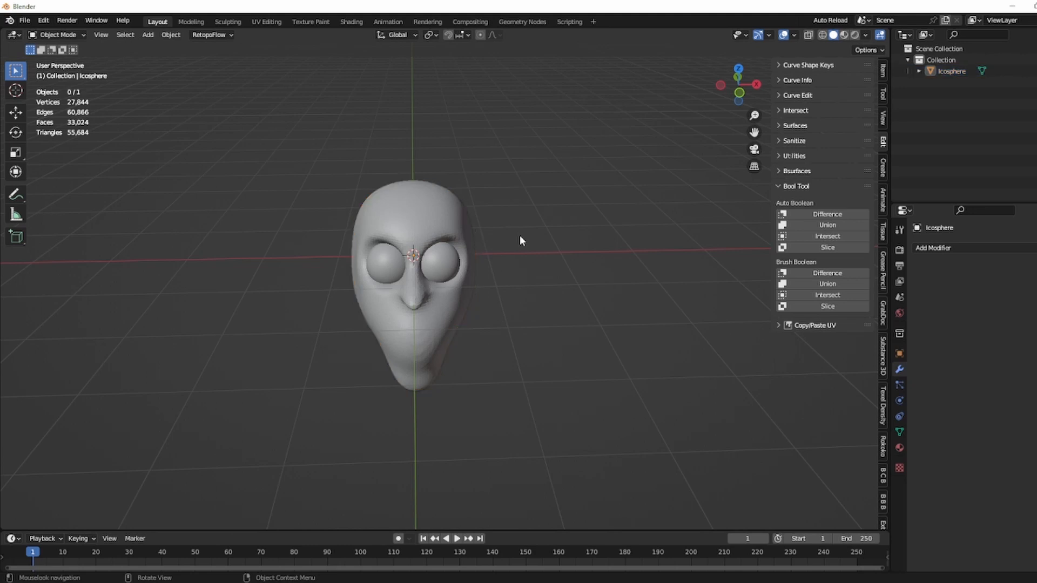
key("ctrl+z")
key("ctrl+z")
Duplicate the mirrored eye spheres in place and scale the copy down slightly
left_click(449, 258)
key("shift+d")
right_click(536, 241)
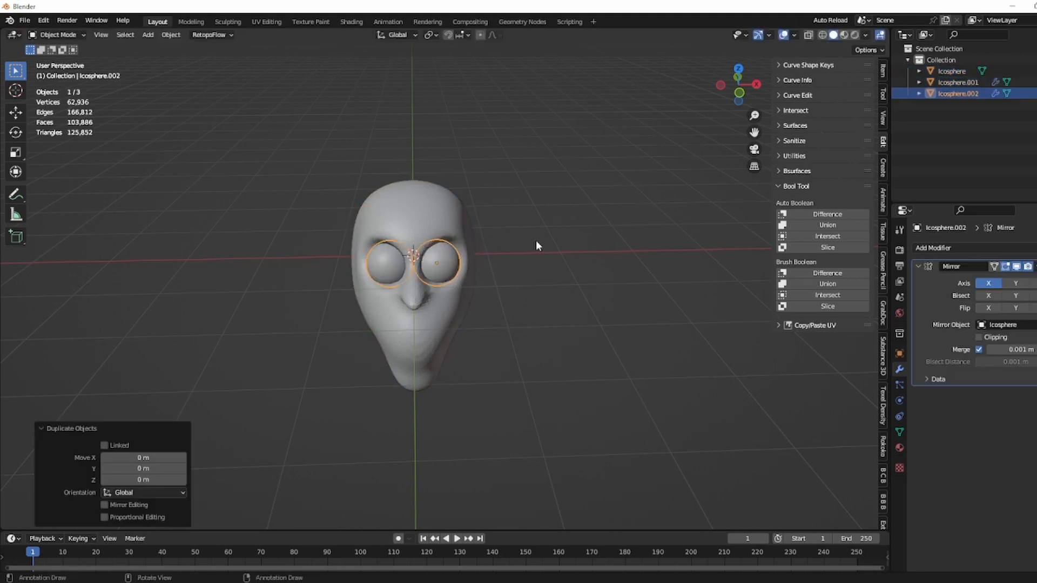
key("s")
left_click(446, 267)
Merge the original eye spheres into the head with an Auto Boolean Union, keeping the duplicate separate
left_click(446, 267)
left_click(445, 215, "shift")
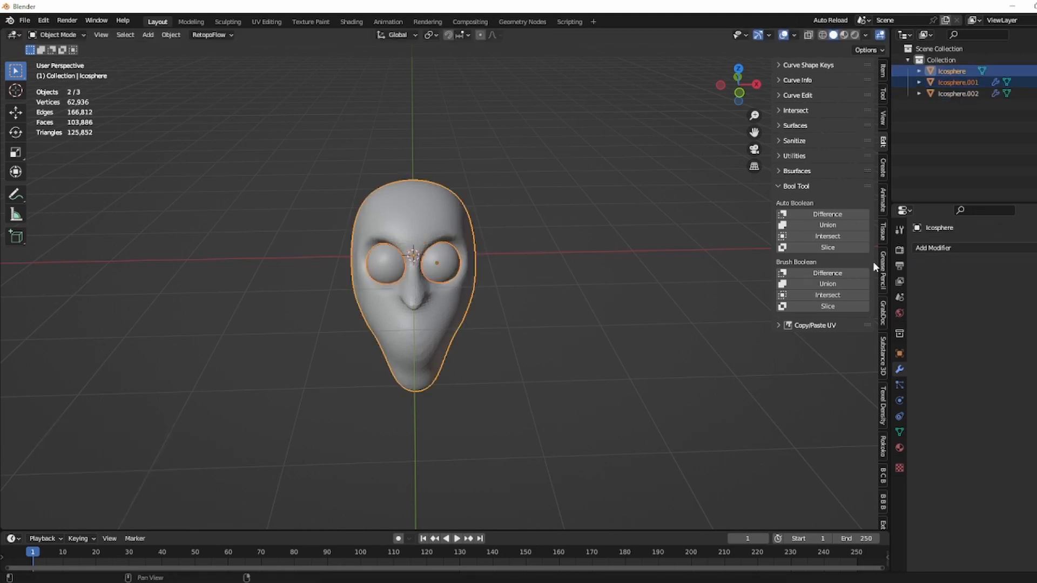
left_click(827, 225)
scroll(475, 248, "up", 5)
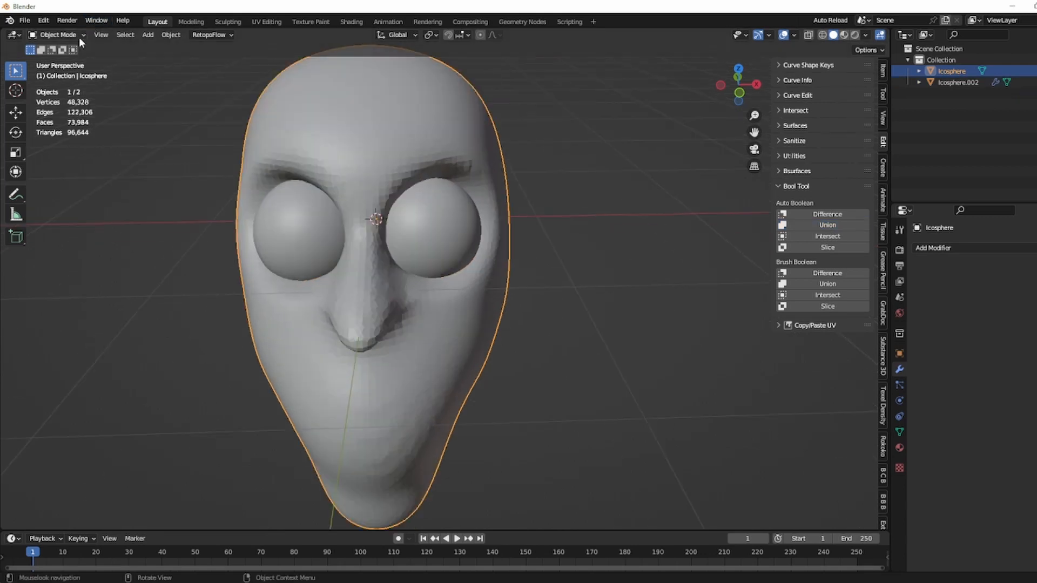
Switch the merged head to Sculpt Mode
left_click(57, 35)
left_click(64, 62)
mouse_move(481, 157)
middle_mouse_down()
mouse_move(546, 165)
mouse_move(510, 189)
middle_mouse_up()
scroll(510, 189, "up", 6)
mouse_move(250, 162)
middle_mouse_down()
mouse_move(465, 234)
mouse_move(419, 225)
middle_mouse_up()
scroll(469, 228, "down", 2)
scroll(401, 208, "up", 1)
scroll(291, 176, "down", 2)
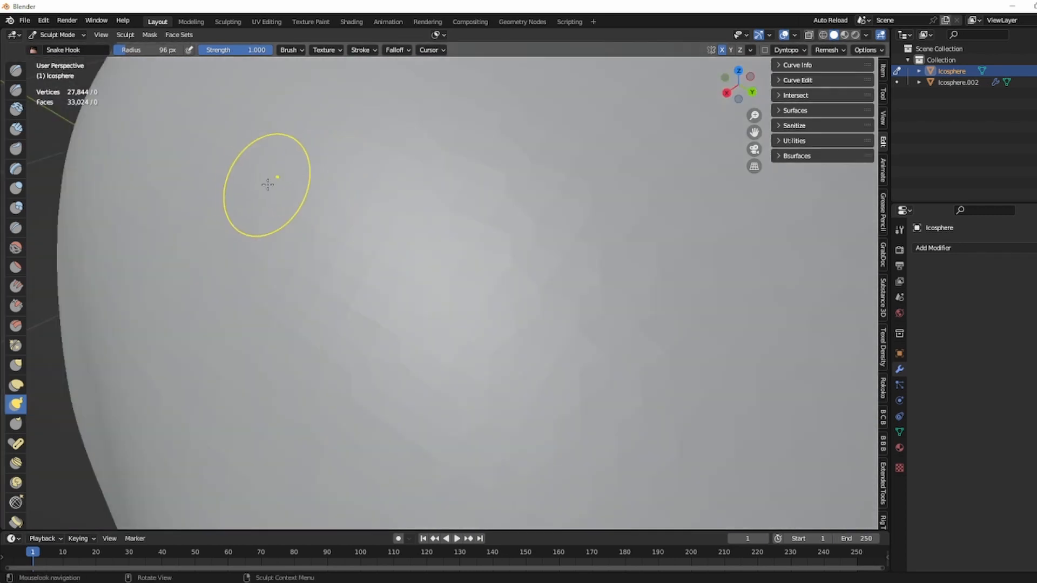
scroll(378, 184, "down", 5)
Lower the voxel size from 0.0316 m and voxel-remesh the head together with its merged eyes
mouse_move(528, 181)
middle_mouse_down()
mouse_move(479, 203)
mouse_move(511, 186)
middle_mouse_up()
key("shift+r")
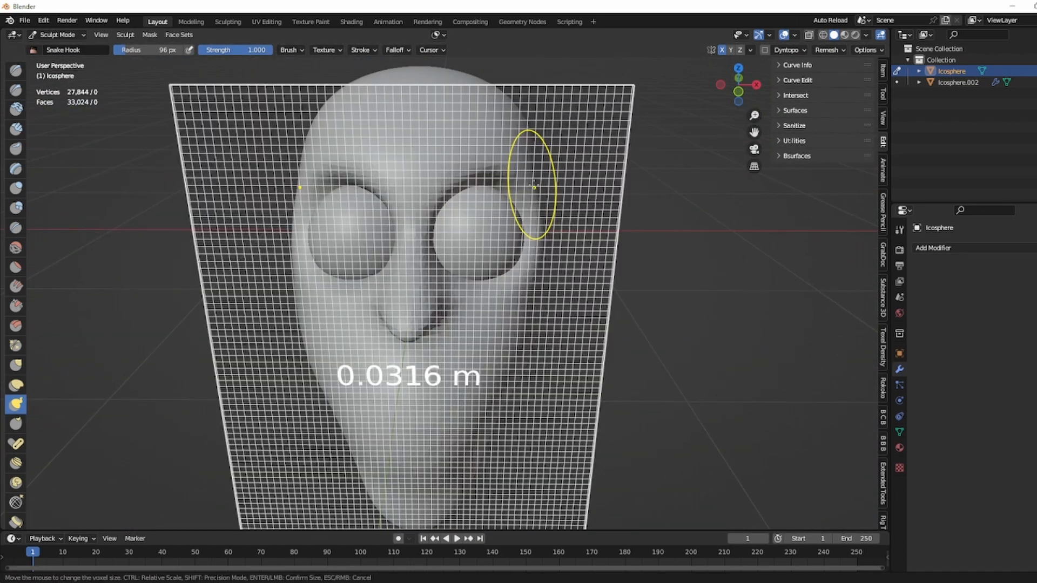
left_click(671, 154)
key("ctrl+r")
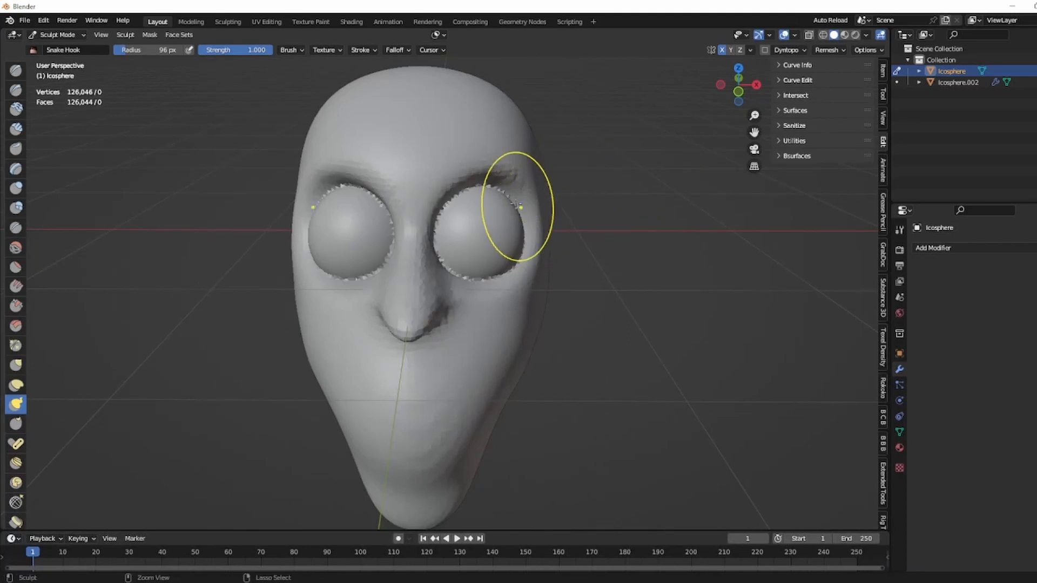
Smooth the jagged seams where both eyes meet their sockets
scroll(520, 206, "up", 2)
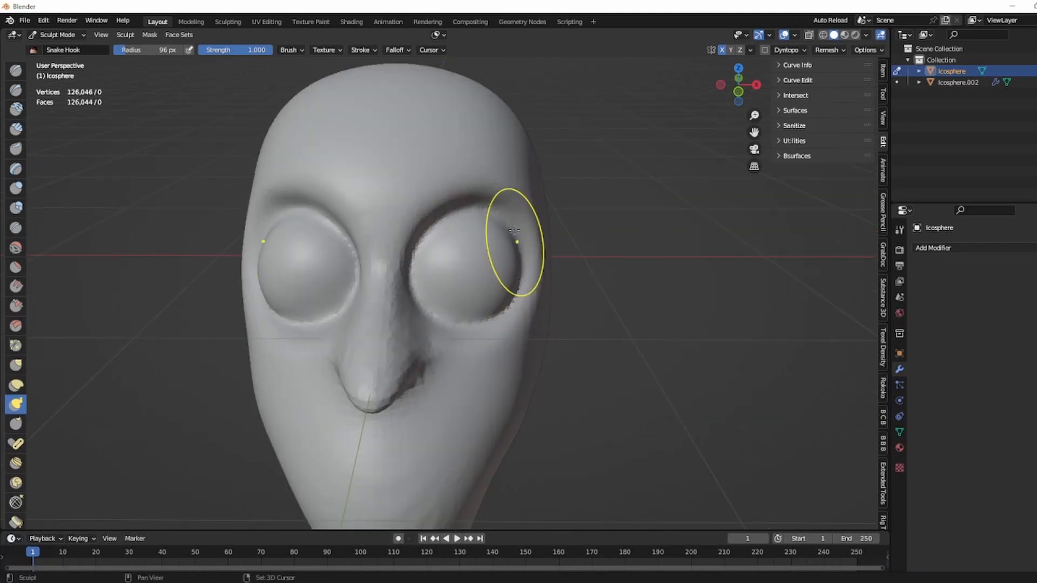
scroll(417, 259, "down", 3)
middle_click_drag(416, 260, 435, 284)
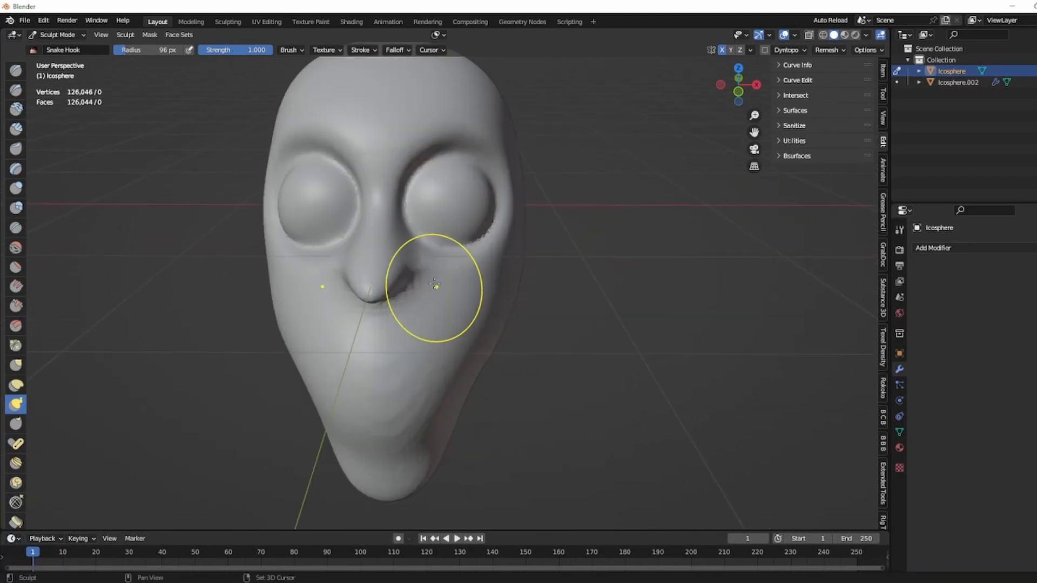
middle_click_drag(445, 398, 412, 371)
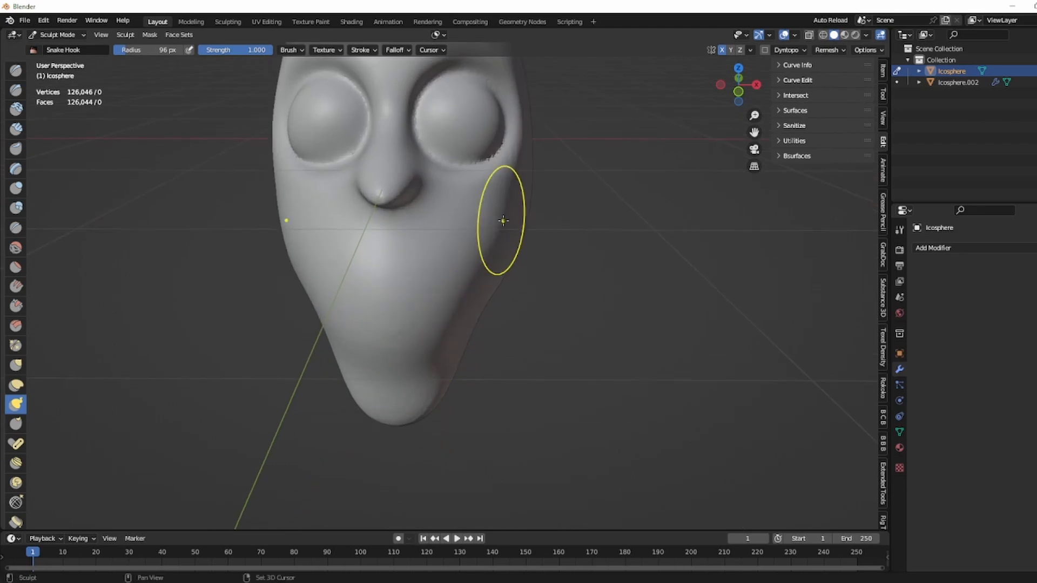
middle_click_drag(504, 221, 459, 291)
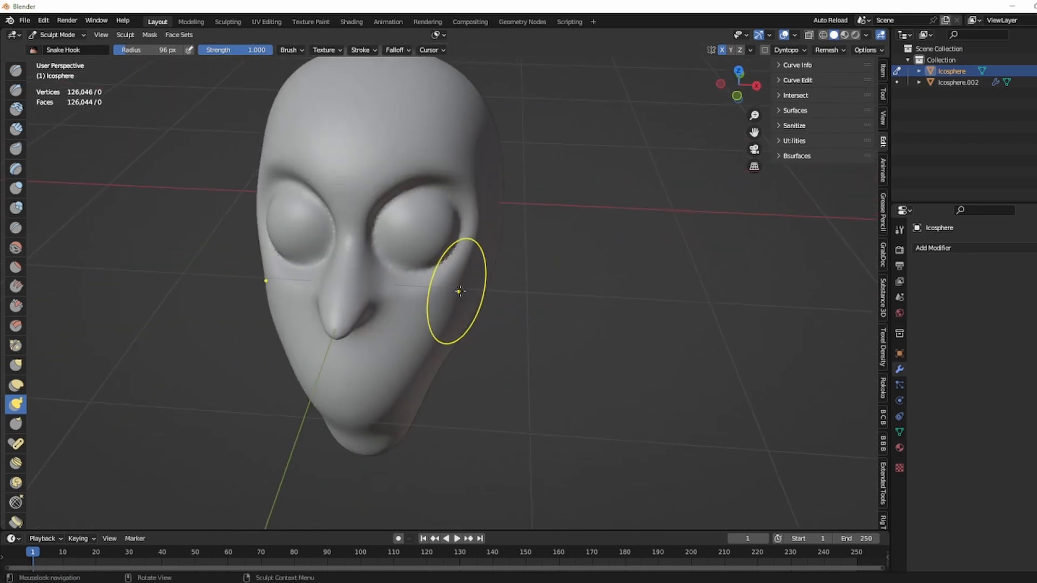
Reshape the cheeks below the eyes and the rims around the eyes with the Snake Hook brush
mouse_move(460, 291)
left_mouse_down()
mouse_move(471, 276)
mouse_move(427, 302)
left_mouse_up()
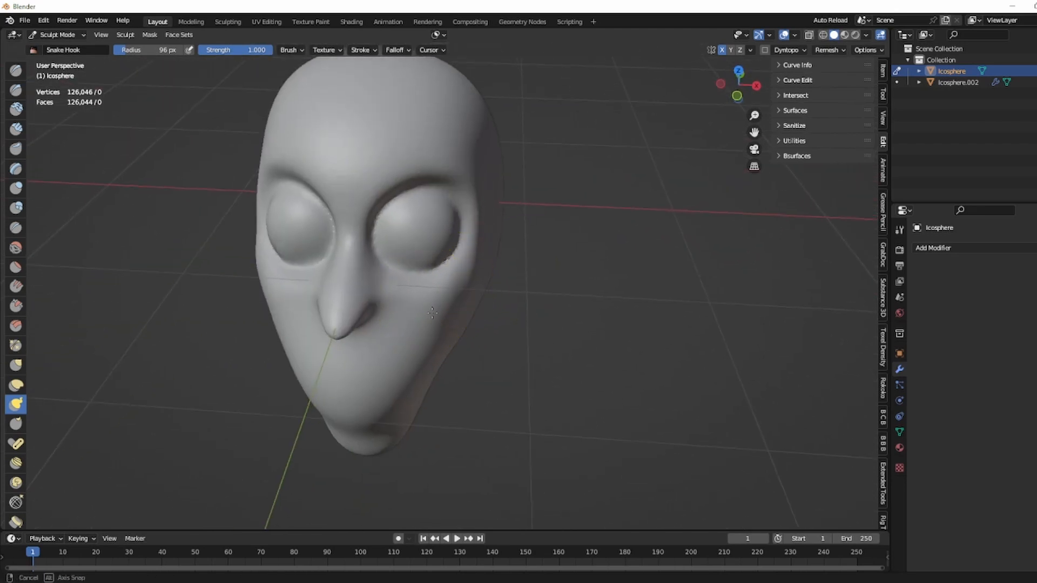
middle_click_drag(432, 313, 438, 324)
left_click_drag(439, 324, 441, 340)
key("ctrl+z")
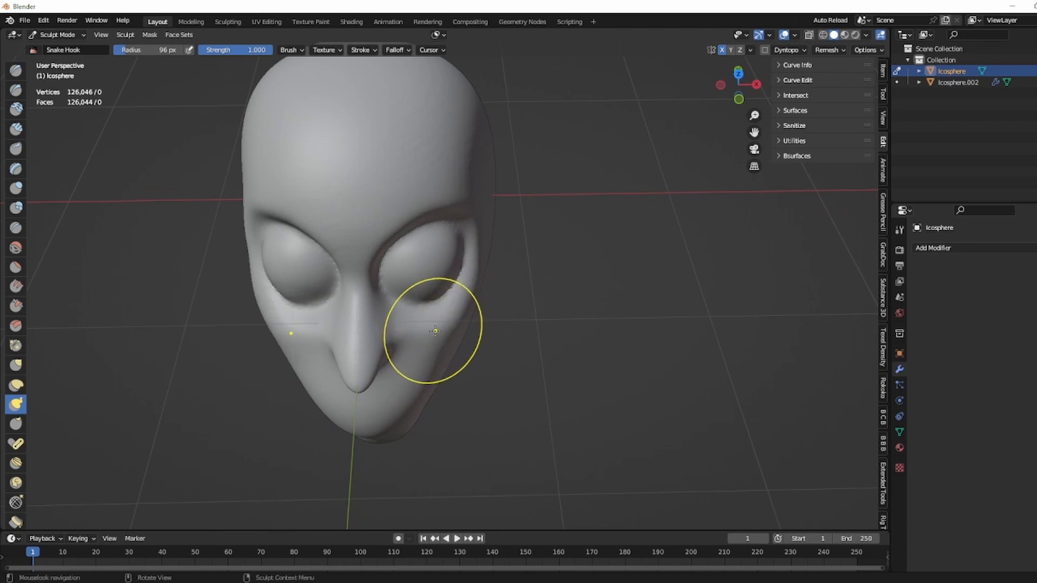
left_click_drag(399, 251, 413, 261)
left_click_drag(459, 281, 465, 262)
left_click_drag(462, 224, 454, 230)
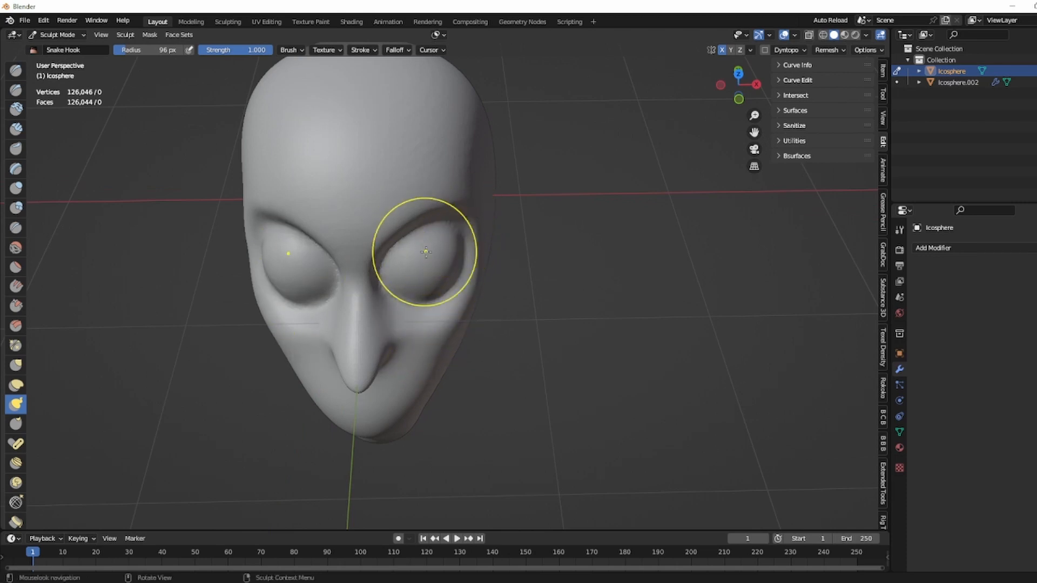
middle_click_drag(426, 252, 436, 185)
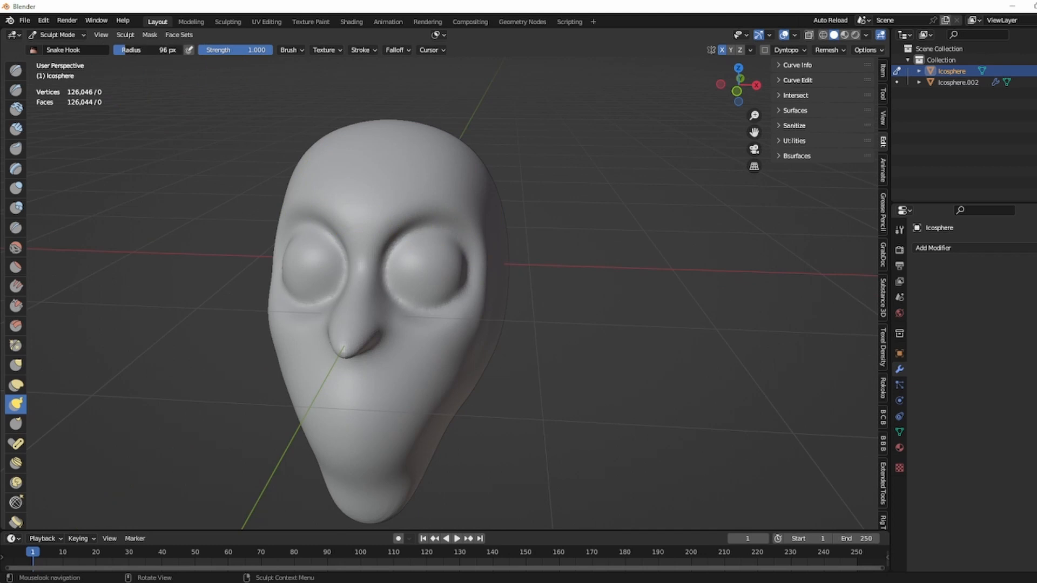
Paint a horizontal mask band across the middle of both eyes with the Mask brush
left_click(16, 345)
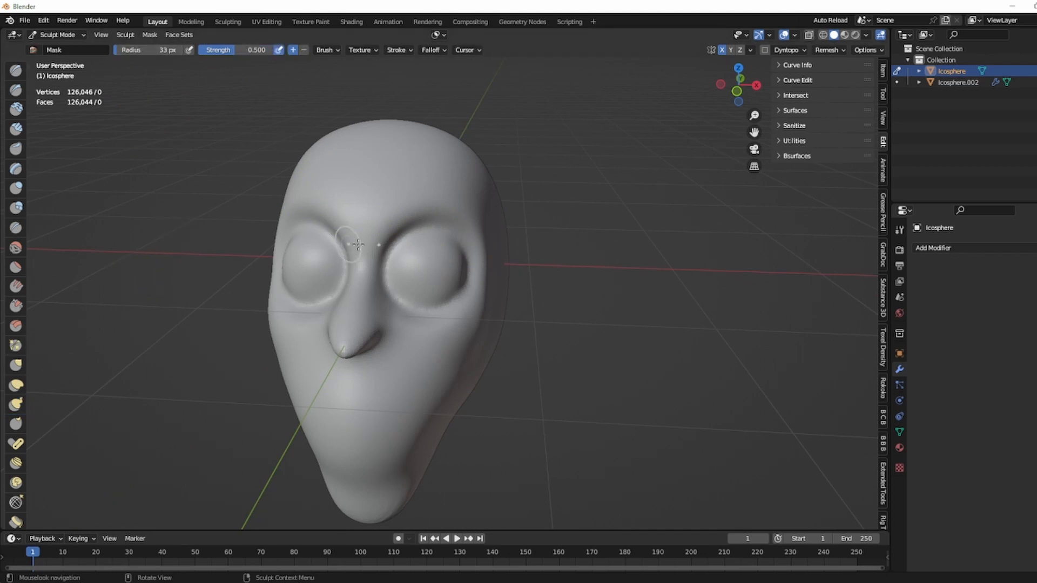
scroll(357, 245, "up", 2)
mouse_move(362, 262)
left_mouse_down()
mouse_move(443, 244)
mouse_move(368, 251)
mouse_move(378, 267)
mouse_move(449, 264)
mouse_move(400, 254)
mouse_move(470, 261)
mouse_move(427, 272)
left_mouse_up()
middle_click_drag(427, 273, 423, 259)
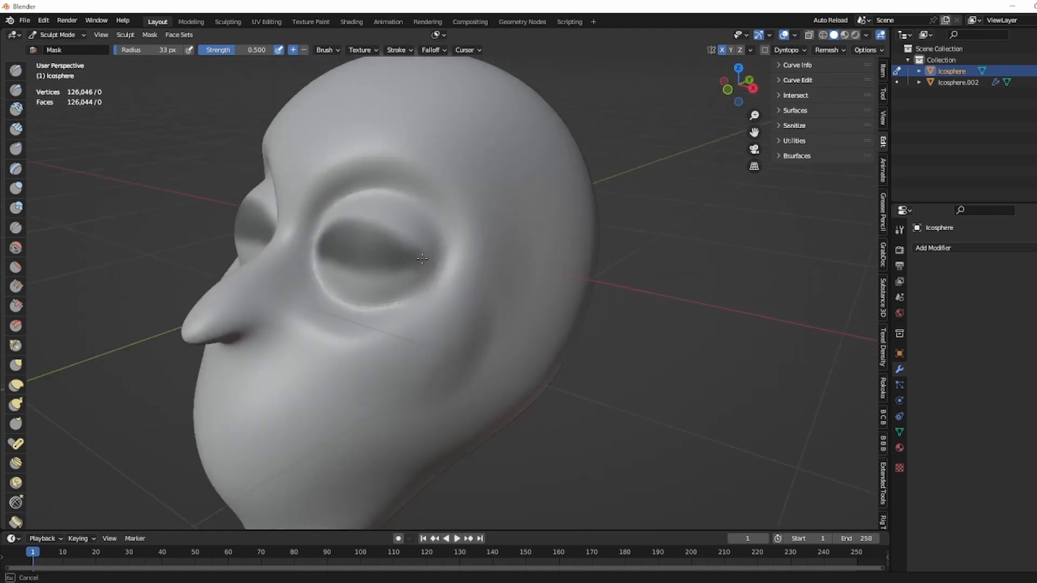
middle_click_drag(328, 252, 379, 254)
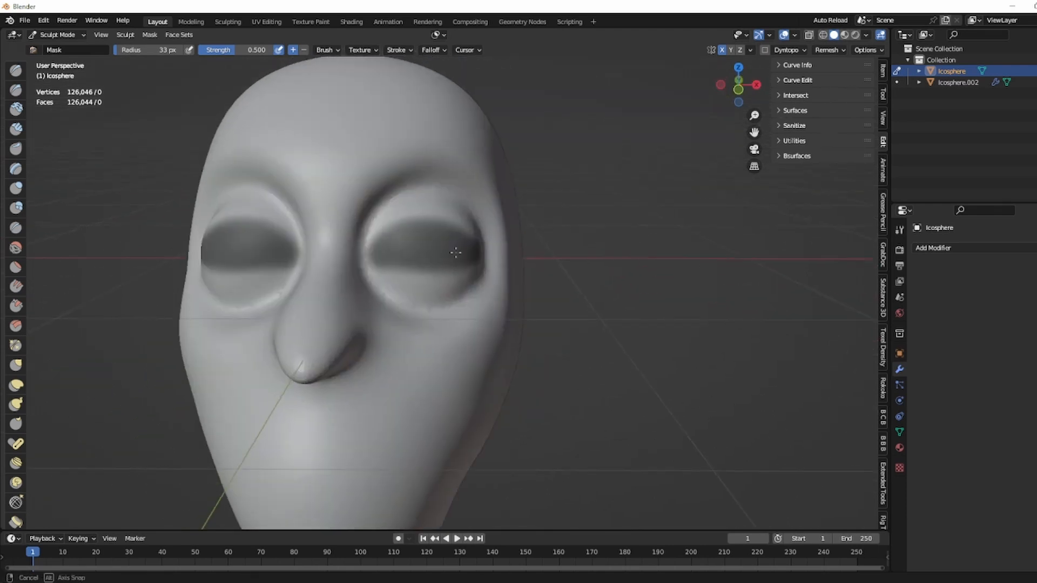
Try generating a mask from the head's cavities in Mix mode
left_click(150, 36)
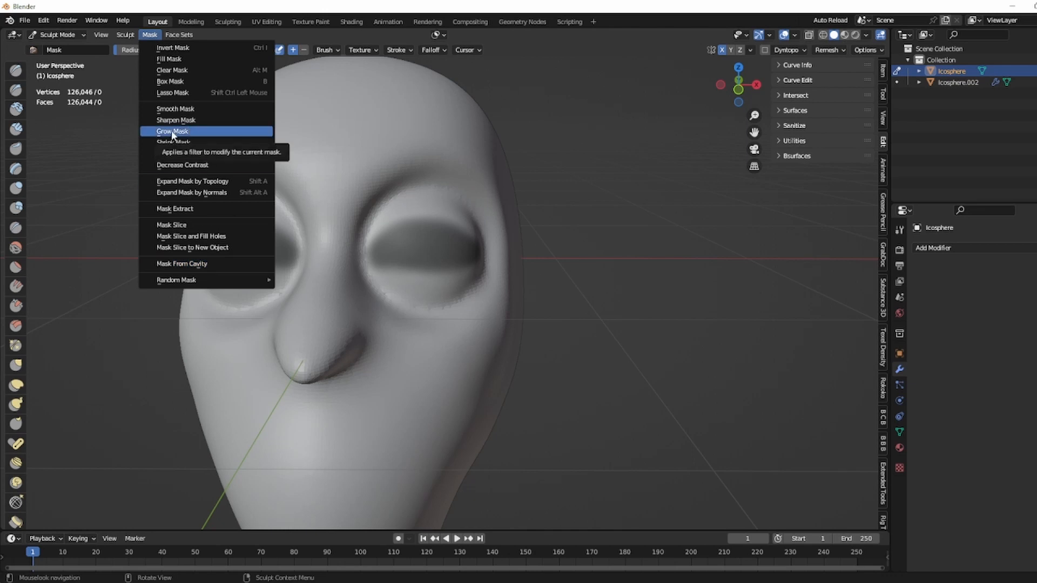
left_click(179, 263)
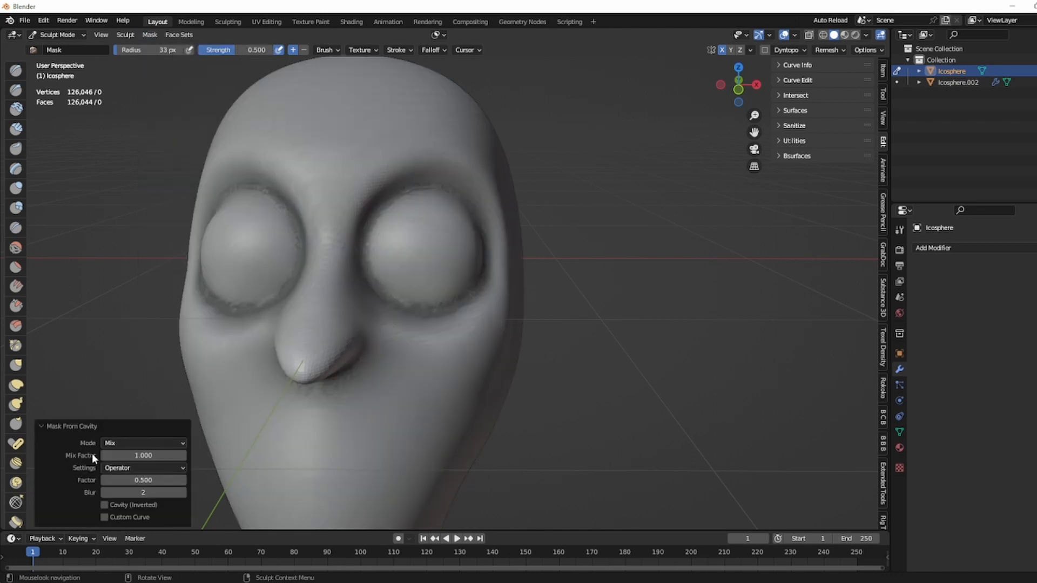
left_click(119, 427)
middle_click_drag(116, 290, 130, 220)
Switch the head to Object Mode and back to Sculpt Mode
left_click(58, 35)
left_click(76, 47)
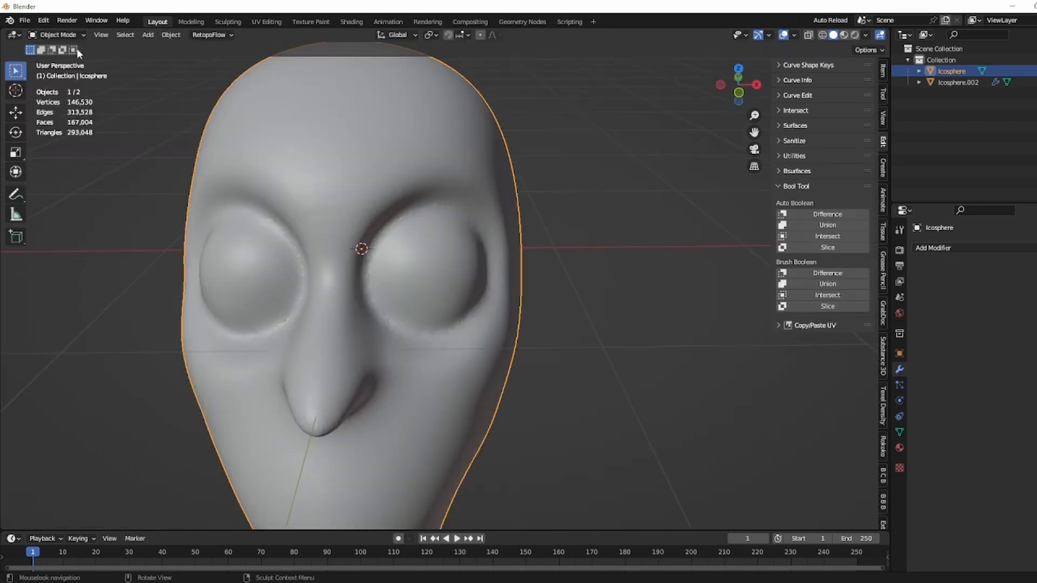
left_click(58, 35)
left_click(67, 71)
mouse_move(432, 233)
middle_mouse_down()
mouse_move(382, 238)
mouse_move(413, 232)
middle_mouse_up()
scroll(413, 232, "up", 1)
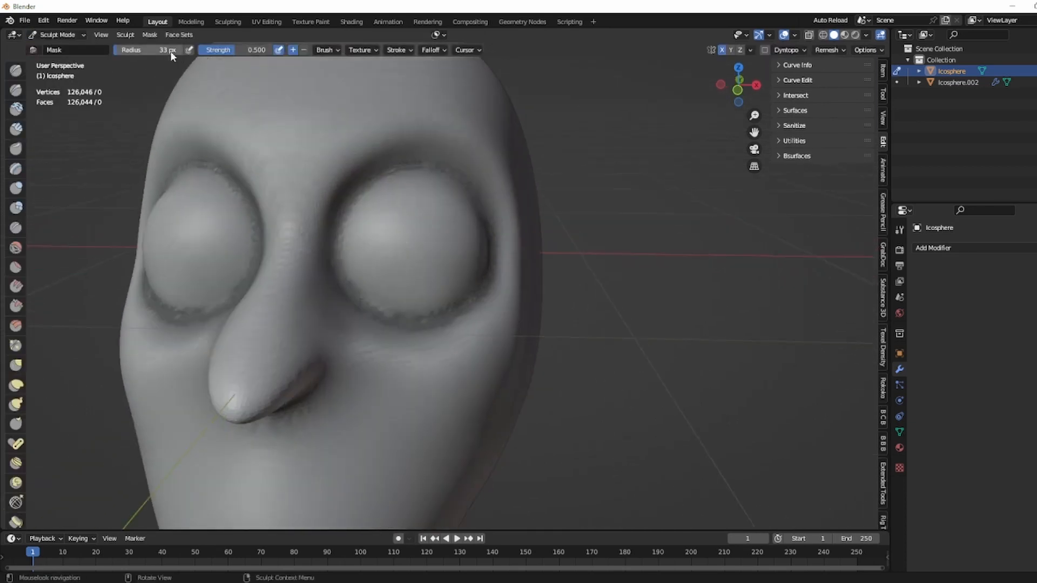
Clear the existing mask and paint an almond-shaped mask across the middle of both eyes with the Mask brush
left_click(150, 34)
left_click(176, 70)
scroll(342, 232, "up", 2)
mouse_move(342, 232)
left_mouse_down()
mouse_move(392, 232)
mouse_move(254, 248)
left_mouse_up()
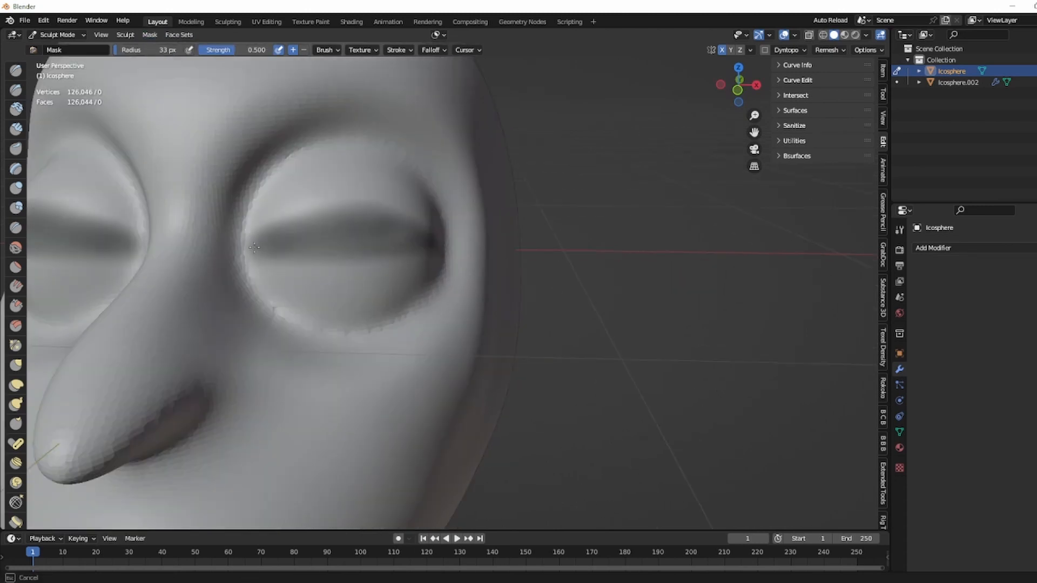
left_click_drag(336, 243, 430, 240)
mouse_move(339, 263)
left_mouse_down()
mouse_move(280, 260)
mouse_move(407, 246)
left_mouse_up()
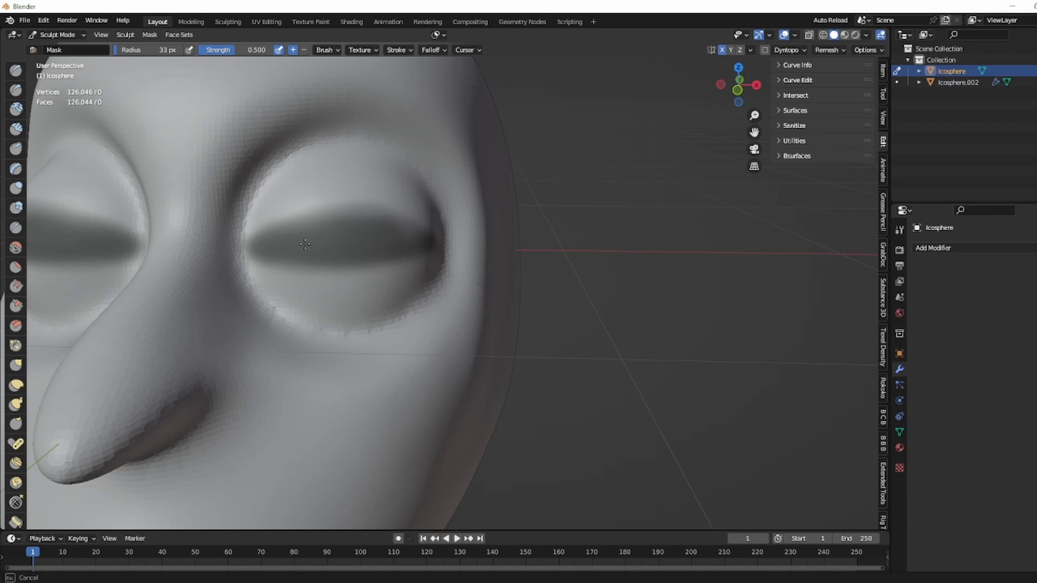
left_click_drag(304, 244, 364, 215)
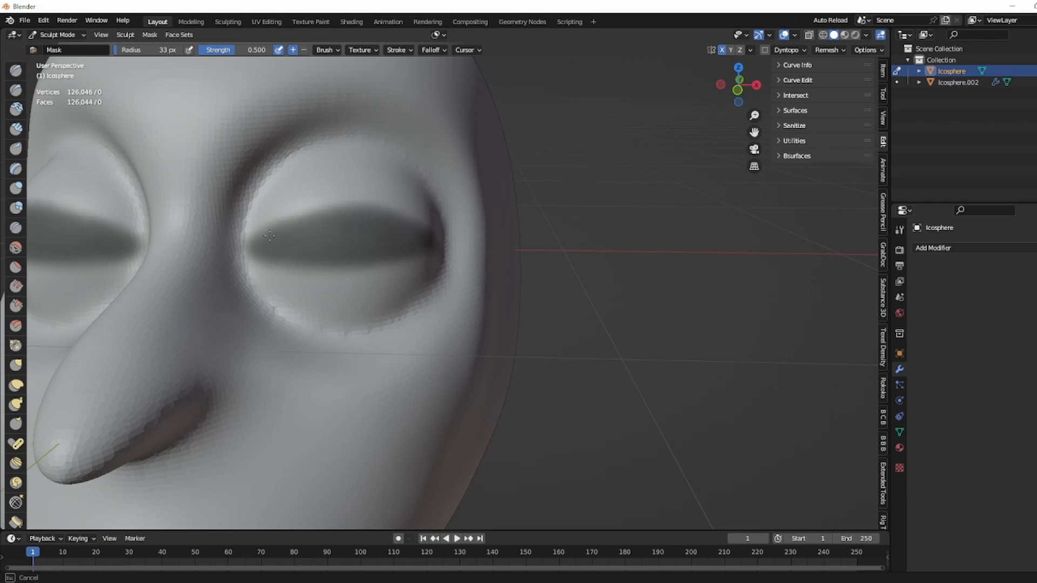
scroll(319, 243, "down", 5)
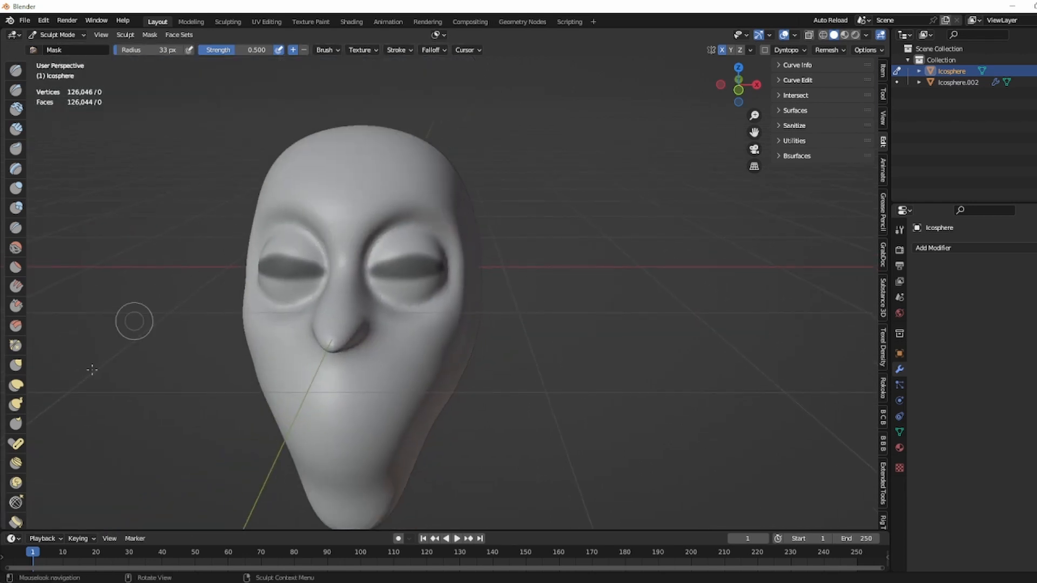
Activate the Move tool and set the sculpt pivot on the surface at the centre of the masked eye
scroll(28, 433, "down", 10)
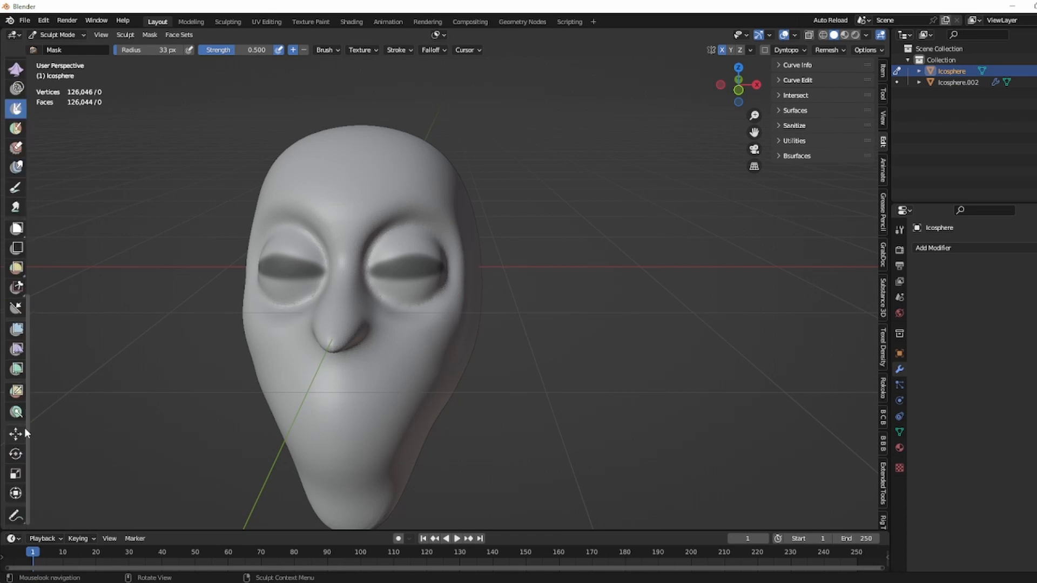
left_click(15, 435)
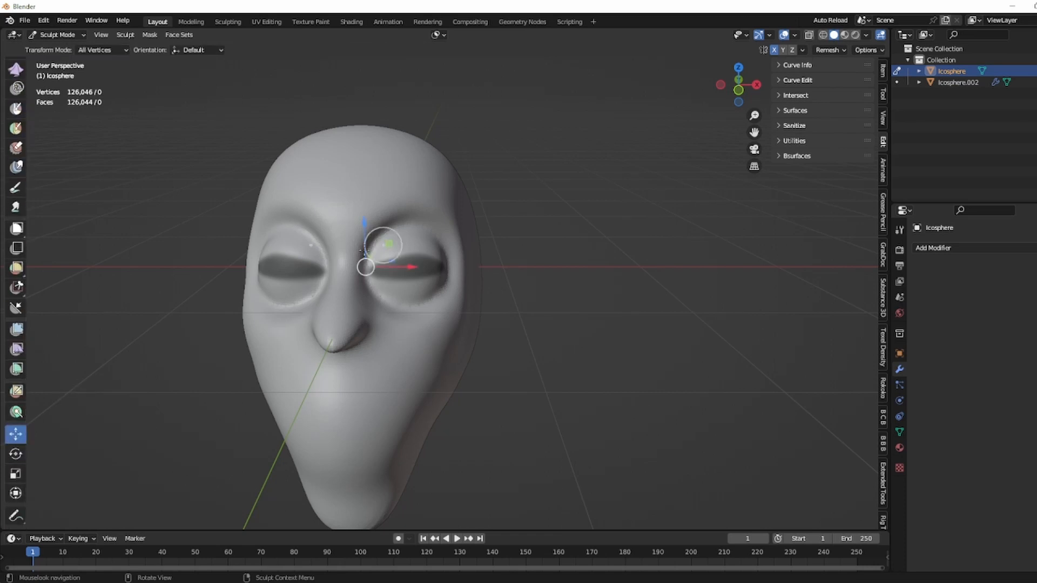
left_click(119, 34)
left_click(119, 33)
left_click(120, 34)
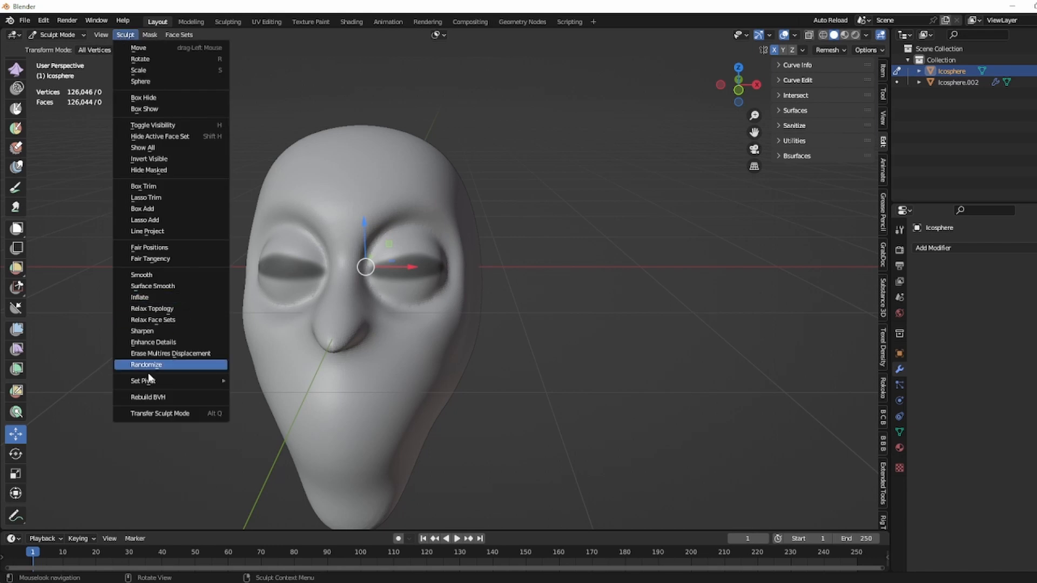
mouse_move(144, 381)
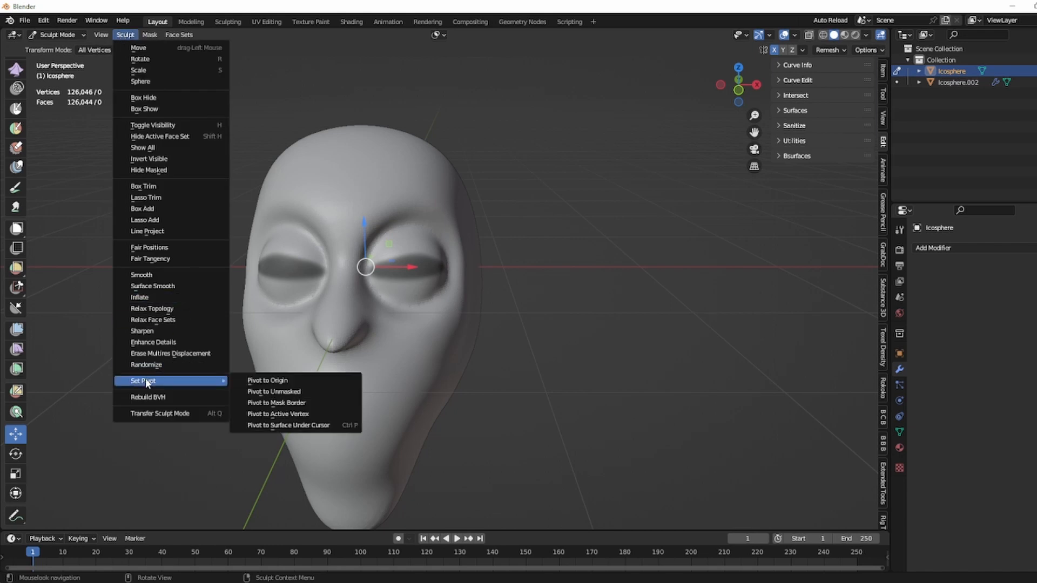
left_click(339, 425)
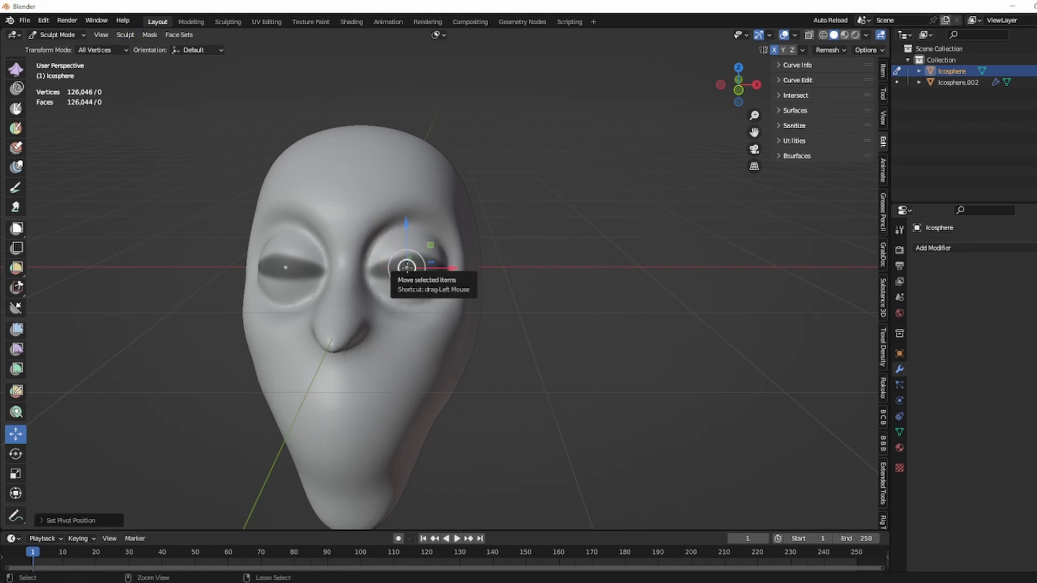
Invert the mask and move the almond-shaped eye areas back into the head along the Y axis
key("ctrl+i")
middle_click_drag(486, 243, 386, 262)
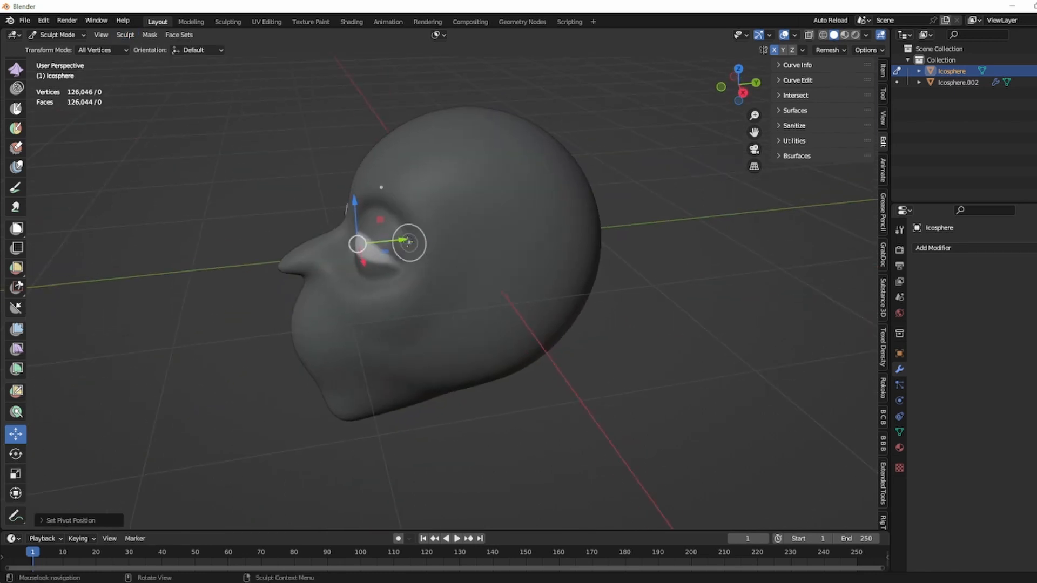
left_click_drag(409, 242, 447, 237)
middle_click_drag(448, 237, 483, 244)
Scale the unmasked eye areas down vertically, then move them slightly lower and deeper into the head
left_click(16, 474)
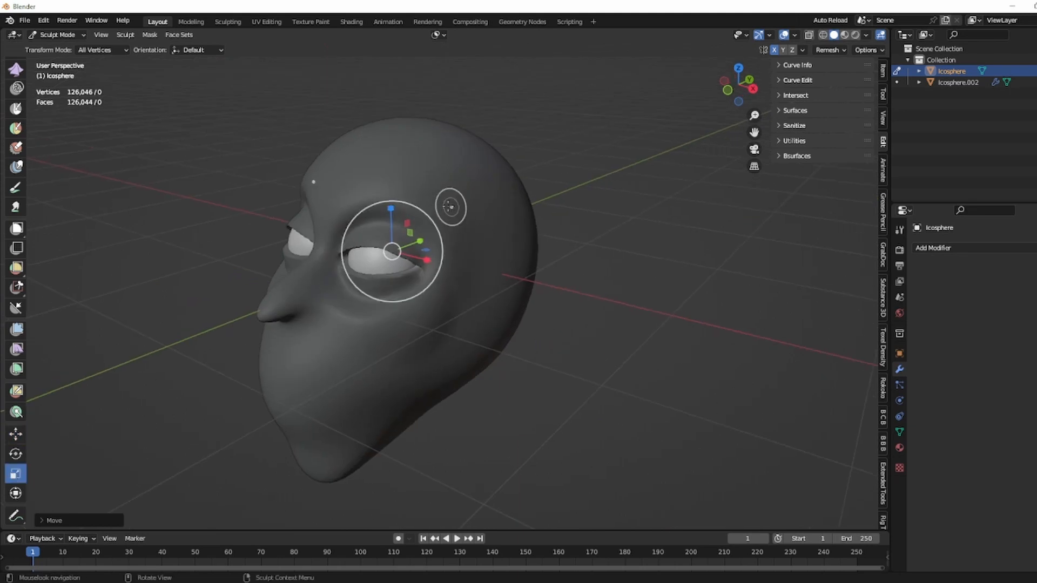
left_click_drag(391, 209, 392, 225)
middle_click_drag(392, 224, 413, 220)
left_click(16, 435)
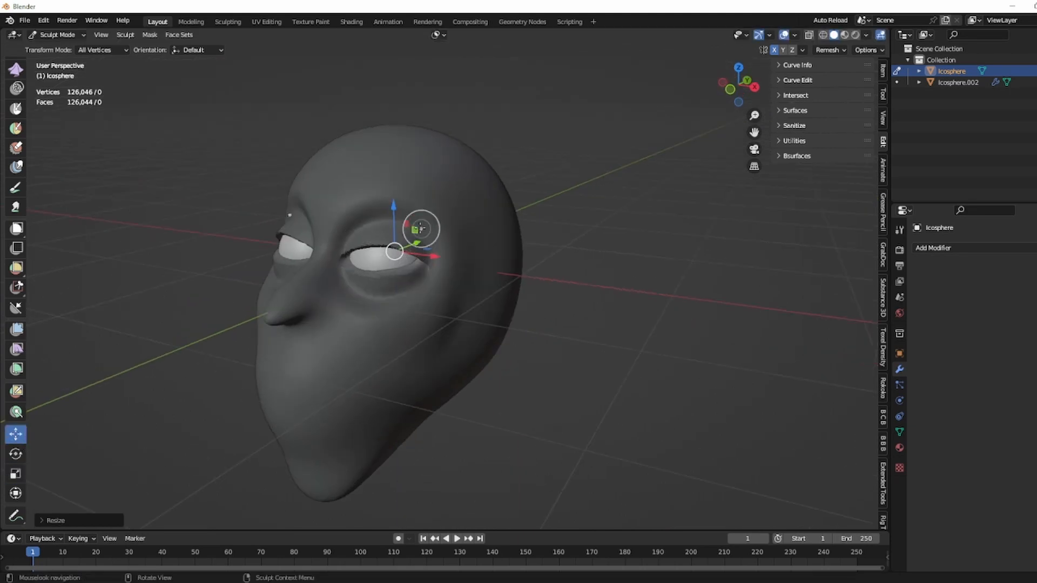
left_click_drag(394, 206, 393, 215)
middle_click_drag(414, 237, 367, 243)
left_click_drag(447, 246, 457, 246)
mouse_move(457, 245)
middle_mouse_down()
mouse_move(499, 237)
mouse_move(464, 240)
middle_mouse_up()
Clear the mask and voxel-remesh the head with a smaller voxel size
left_click(150, 35)
left_click(166, 65)
scroll(440, 190, "up", 3)
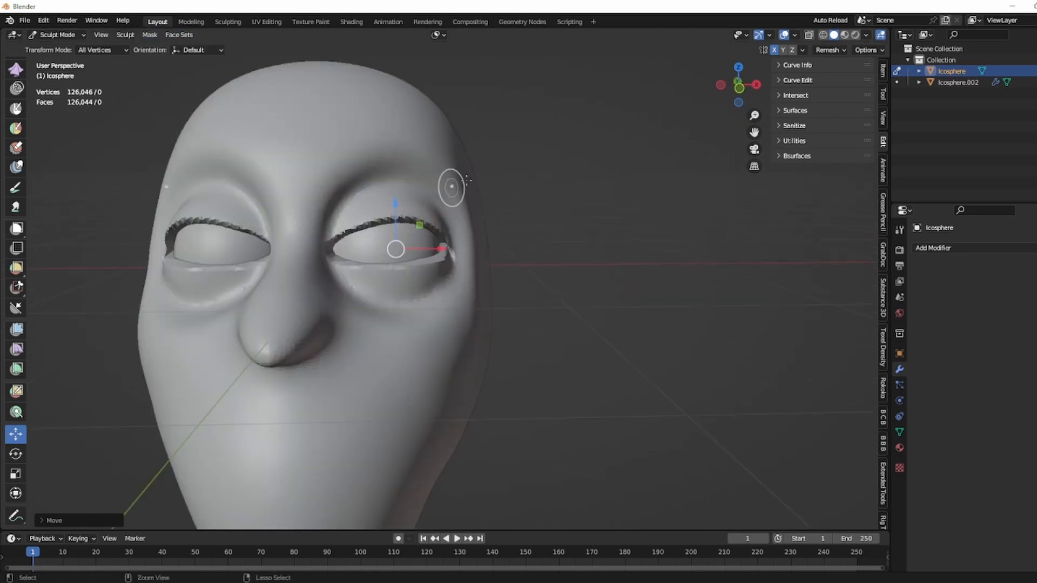
scroll(452, 187, "down", 2)
key("shift+r")
left_click(501, 180)
key("ctrl+r")
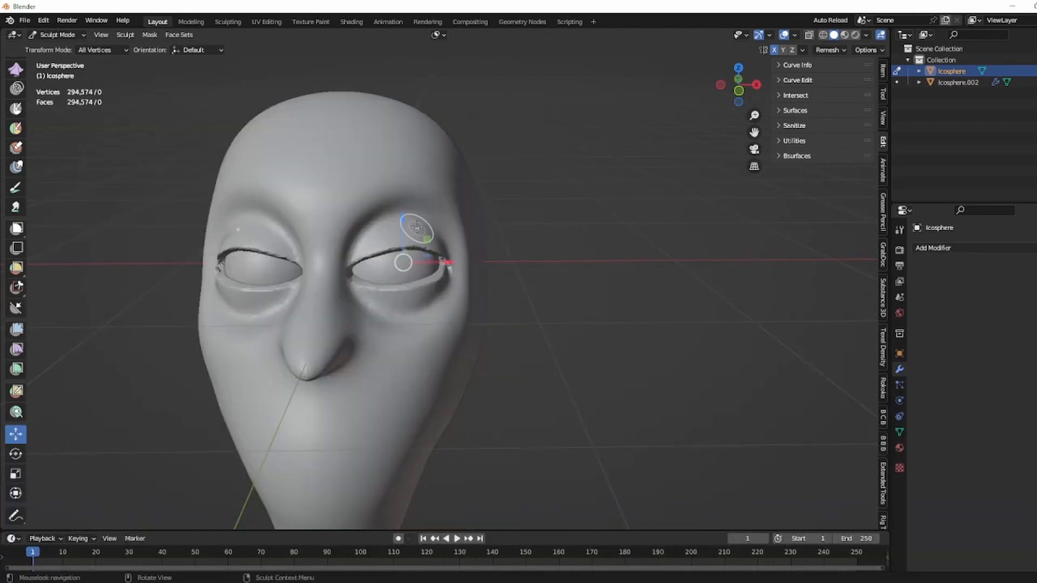
Refine and clean up the jagged upper eyelid edges with the Draw Sharp brush
middle_click_drag(417, 228, 435, 225)
scroll(53, 115, "up", 2)
scroll(15, 141, "up", 10)
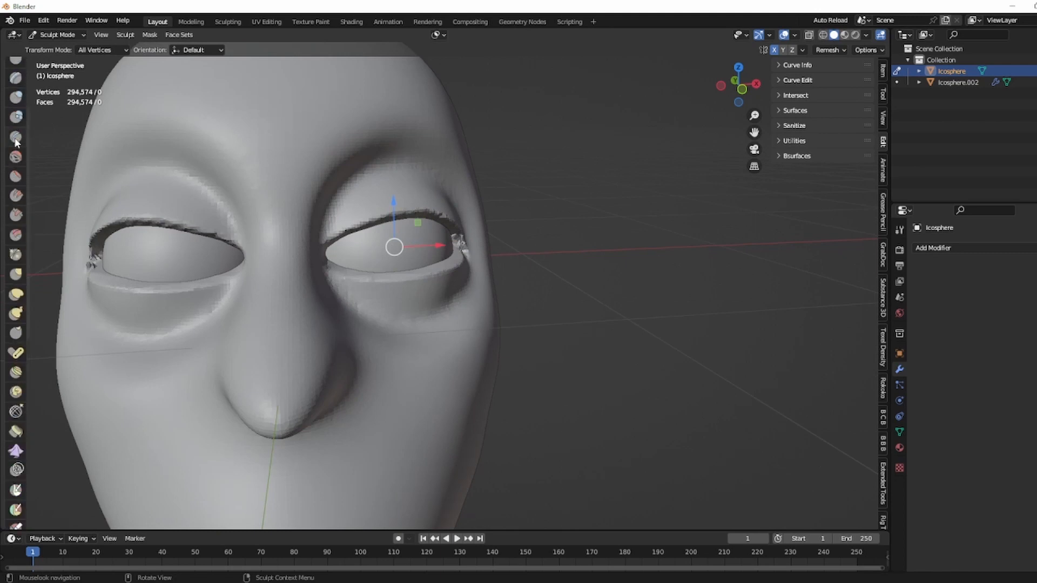
scroll(16, 142, "up", 2)
left_click(16, 90)
middle_click_drag(368, 237, 401, 234)
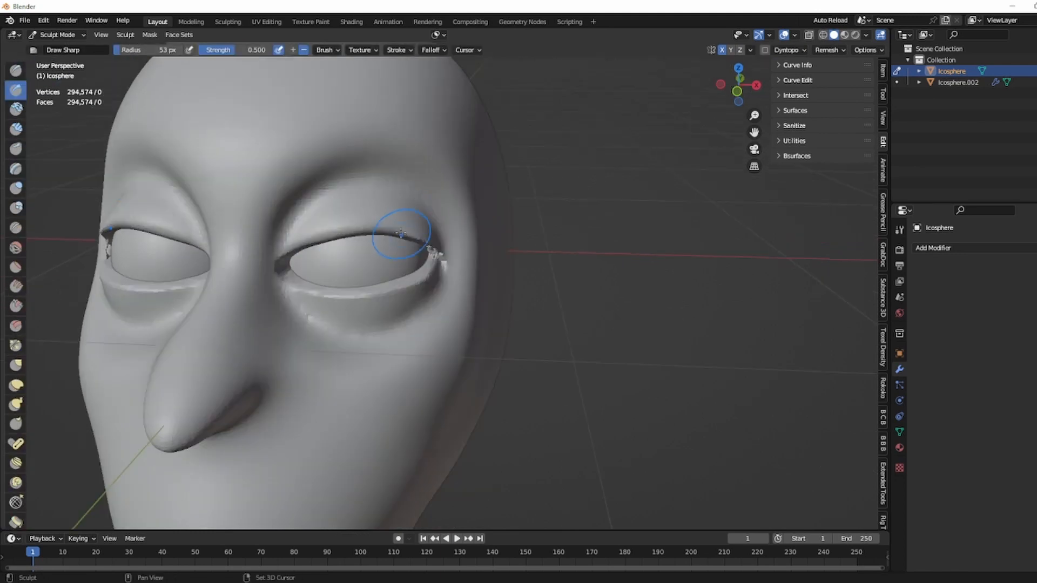
key("ctrl+z")
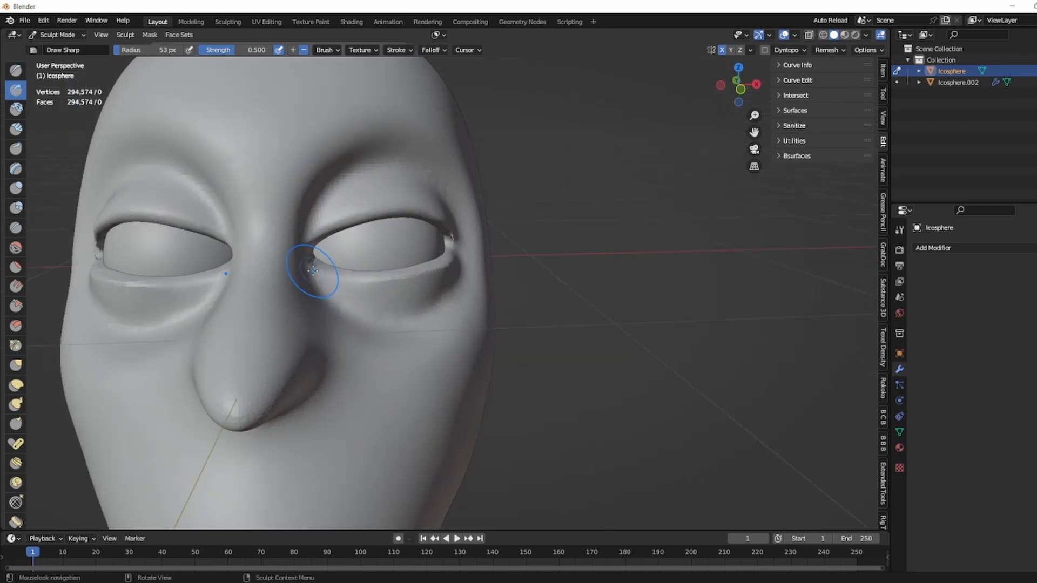
Try to carve a crease below the lower eyelids with the Draw Sharp brush
mouse_move(316, 276)
left_mouse_down()
mouse_move(417, 301)
mouse_move(368, 300)
mouse_move(329, 282)
mouse_move(357, 297)
mouse_move(346, 291)
left_mouse_up()
key("ctrl+z")
middle_click_drag(380, 302, 366, 303)
mouse_move(290, 281)
left_mouse_down()
mouse_move(326, 316)
mouse_move(434, 271)
left_mouse_up()
key("ctrl+z")
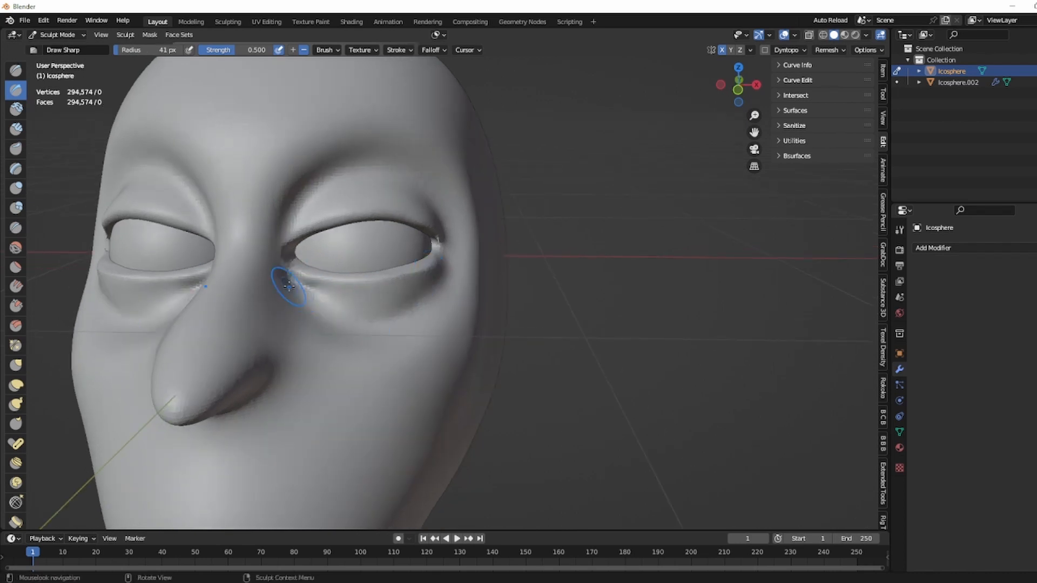
Carve creases around the bags under both eyes with the Draw Sharp brush at a 41 px radius
mouse_move(292, 283)
left_mouse_down()
mouse_move(368, 298)
mouse_move(349, 313)
mouse_move(368, 331)
mouse_move(452, 278)
left_mouse_up()
key("ctrl+z")
left_click_drag(410, 312, 453, 274, "shift")
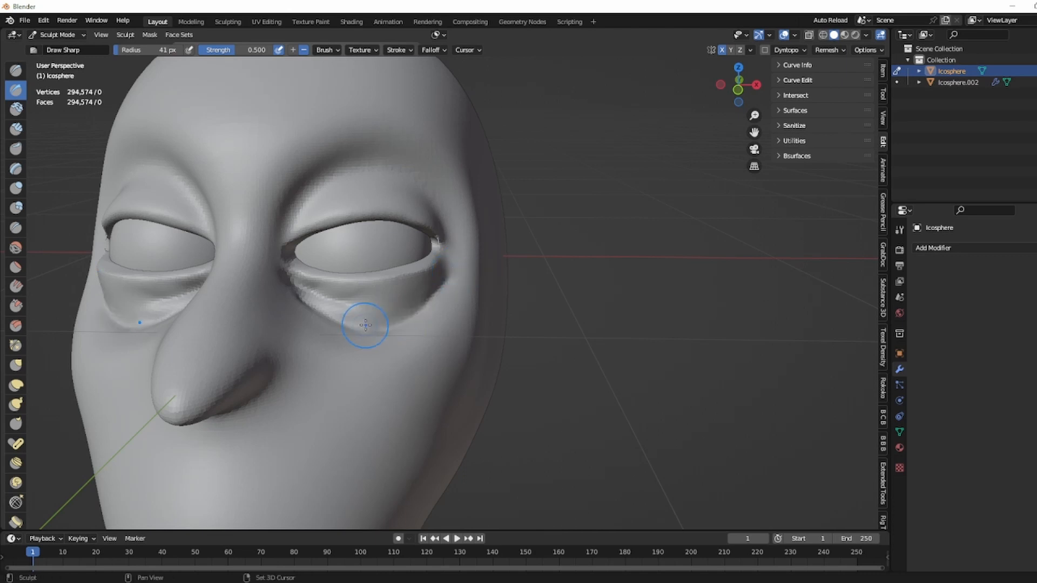
mouse_move(354, 324)
left_mouse_down()
mouse_move(393, 322)
mouse_move(362, 331)
left_mouse_up()
key("ctrl+z")
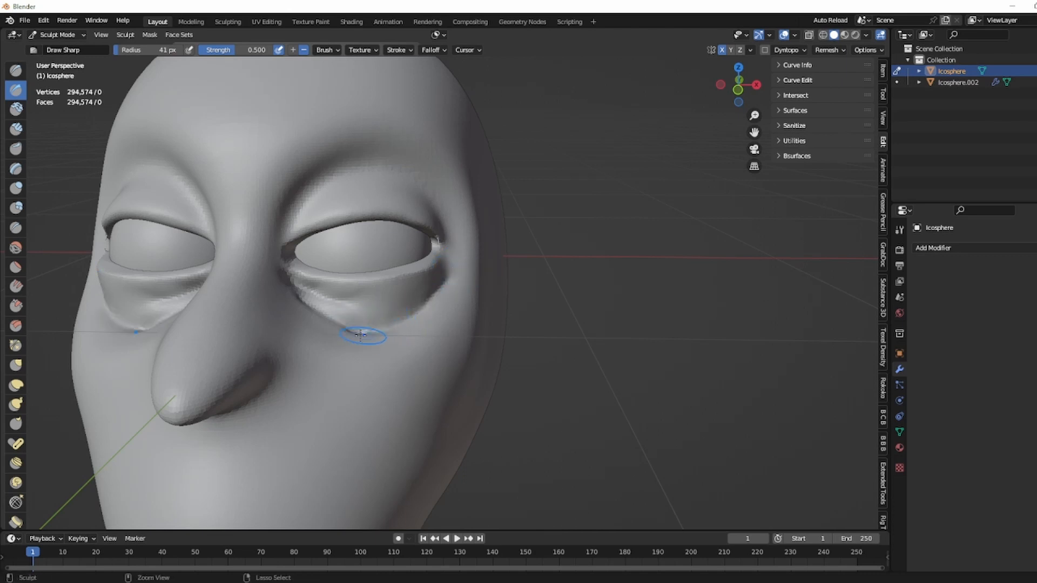
Carve a sharp crease from the outer eye corners curving up towards the temples with the Draw Sharp brush
middle_click_drag(374, 318, 401, 256)
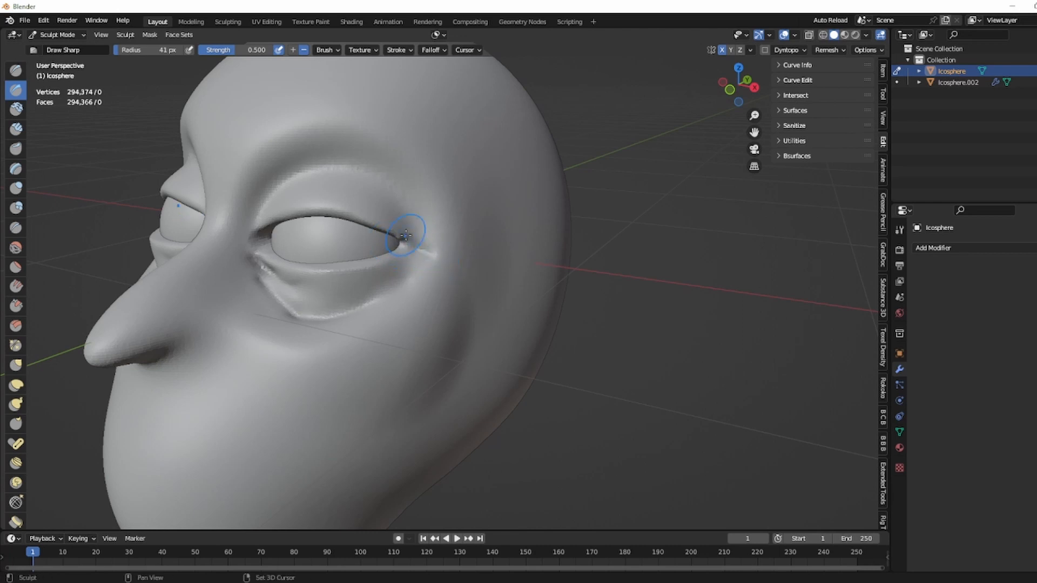
left_click_drag(448, 249, 489, 169)
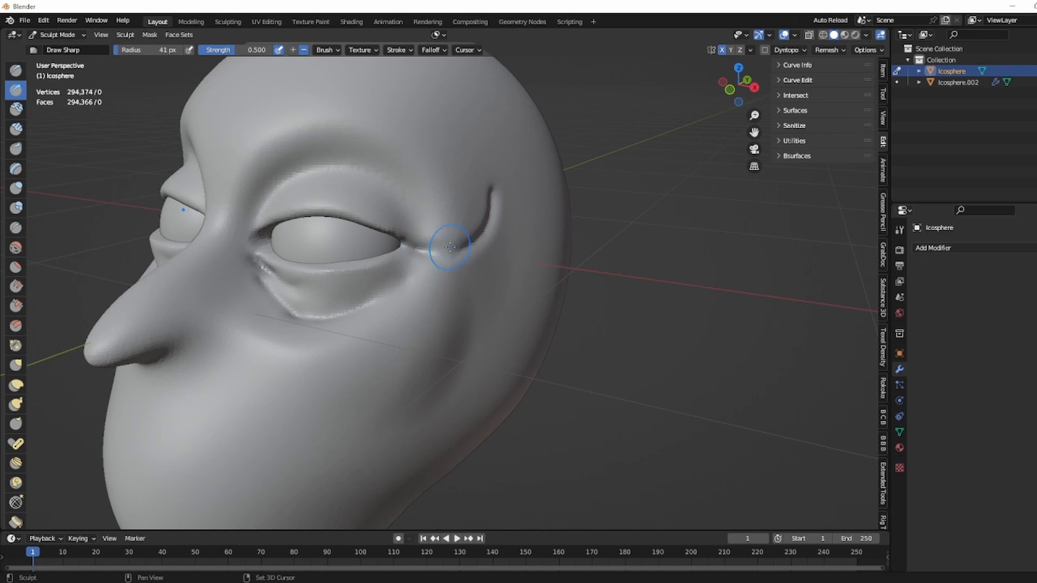
scroll(461, 296, "down", 2)
mouse_move(430, 273)
middle_mouse_down()
mouse_move(460, 294)
mouse_move(447, 297)
middle_mouse_up()
left_click_drag(398, 323, 434, 303)
mouse_move(434, 303)
middle_mouse_down()
mouse_move(440, 288)
mouse_move(384, 295)
mouse_move(435, 268)
mouse_move(390, 274)
mouse_move(470, 218)
middle_mouse_up()
Start carving the nostrils into the underside of the nose with the Draw Sharp brush
scroll(389, 273, "down", 2)
middle_click_drag(351, 345, 316, 268)
scroll(325, 297, "up", 6)
scroll(316, 268, "down", 5)
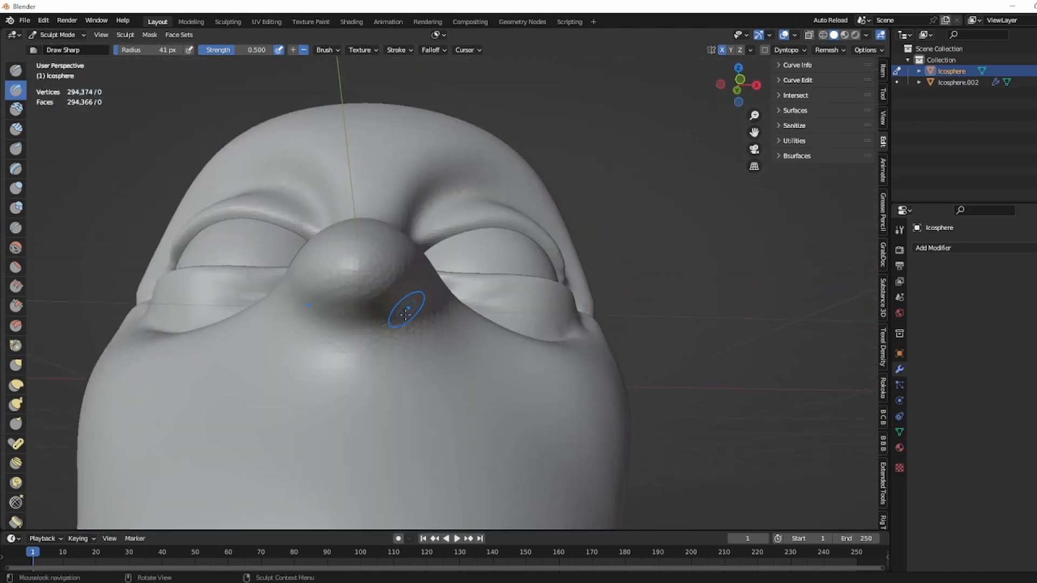
mouse_move(405, 301)
left_mouse_down()
mouse_move(395, 319)
mouse_move(403, 294)
left_mouse_up()
scroll(403, 294, "down", 1)
left_click_drag(409, 294, 416, 304)
middle_click_drag(400, 303, 348, 299)
left_click_drag(331, 297, 335, 296)
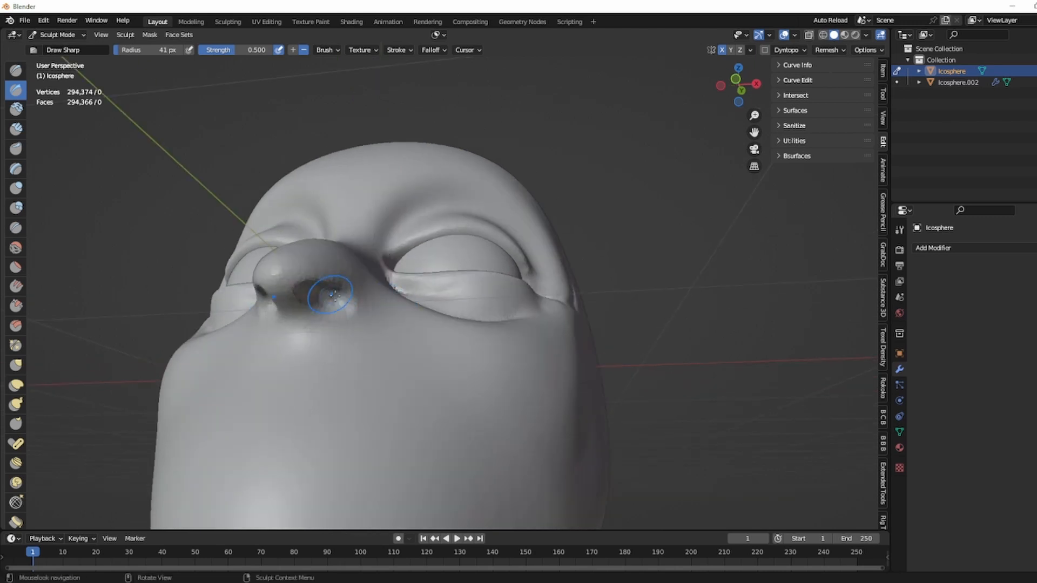
Deepen the nostril openings and carve the creases that define the nostril wings with the Draw Sharp brush
mouse_move(334, 294)
middle_mouse_down()
mouse_move(333, 317)
mouse_move(377, 355)
mouse_move(378, 394)
middle_mouse_up()
mouse_move(302, 391)
left_mouse_down()
mouse_move(313, 362)
mouse_move(288, 387)
left_mouse_up()
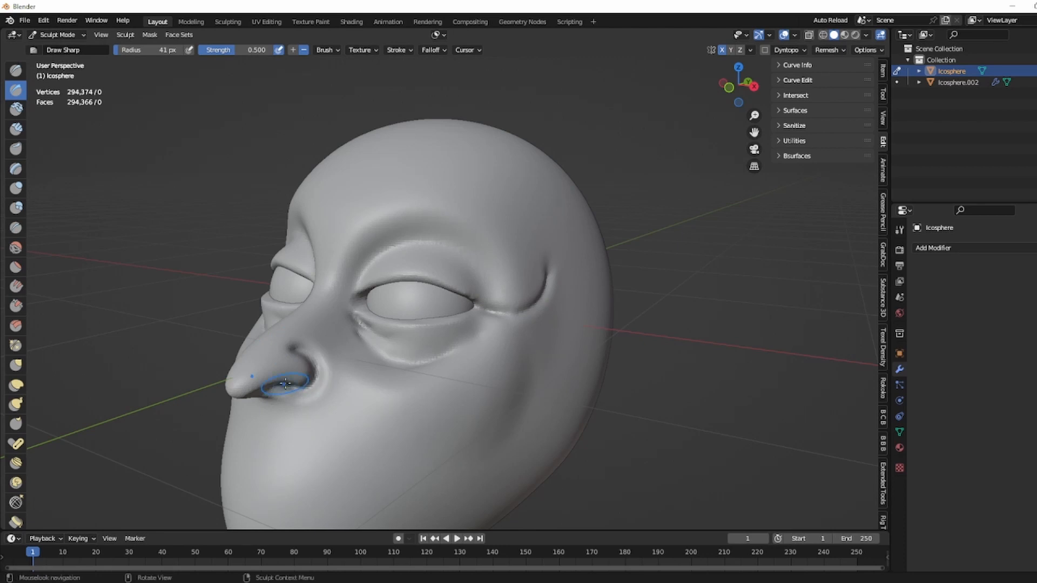
middle_click_drag(288, 387, 290, 333)
left_click_drag(295, 306, 265, 299)
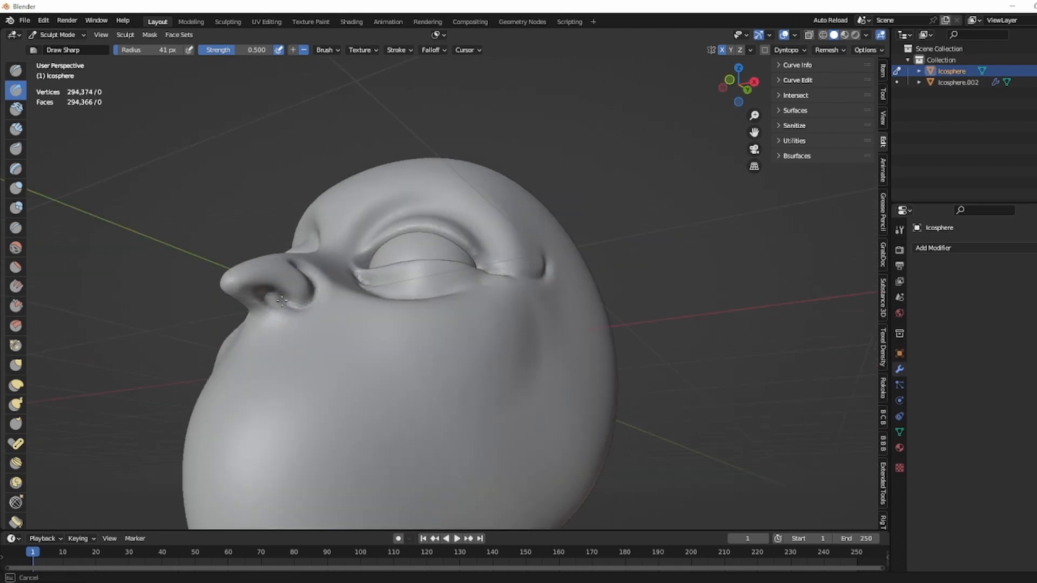
mouse_move(265, 295)
middle_mouse_down()
mouse_move(301, 347)
mouse_move(348, 338)
middle_mouse_up()
key("shift+z")
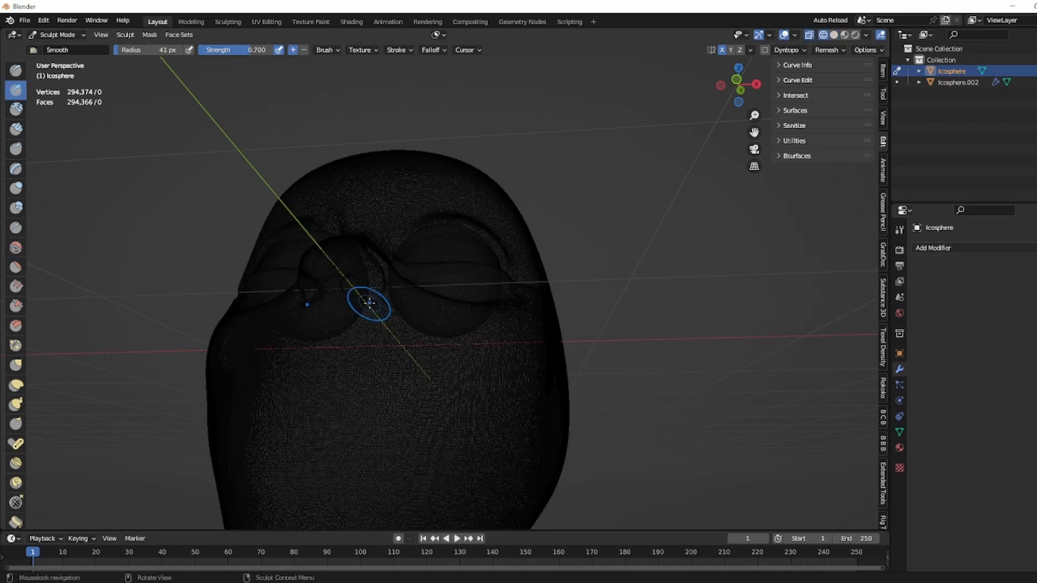
key("shift+z")
middle_click_drag(358, 293, 308, 262)
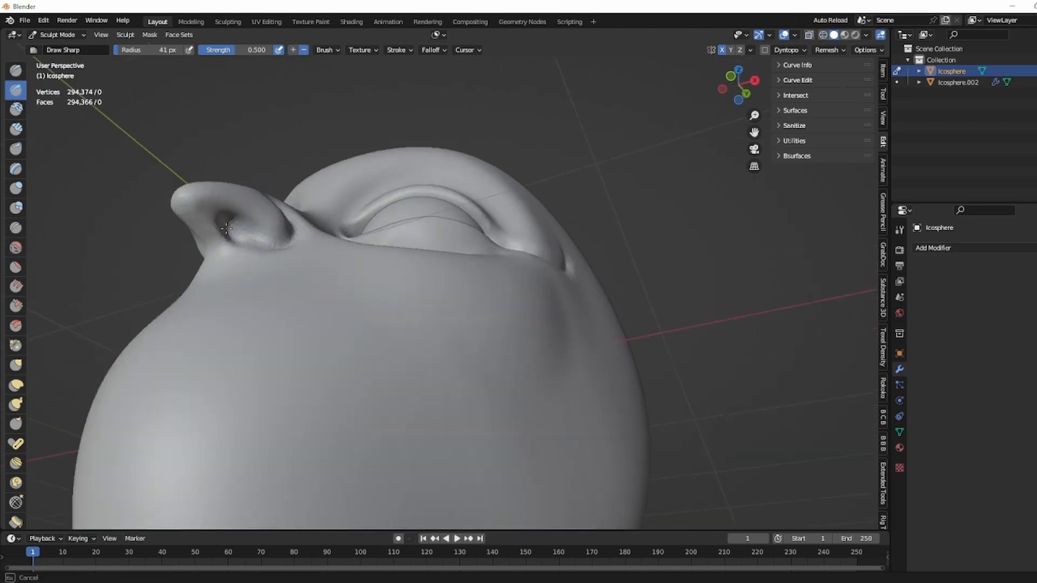
middle_click_drag(216, 247, 256, 261)
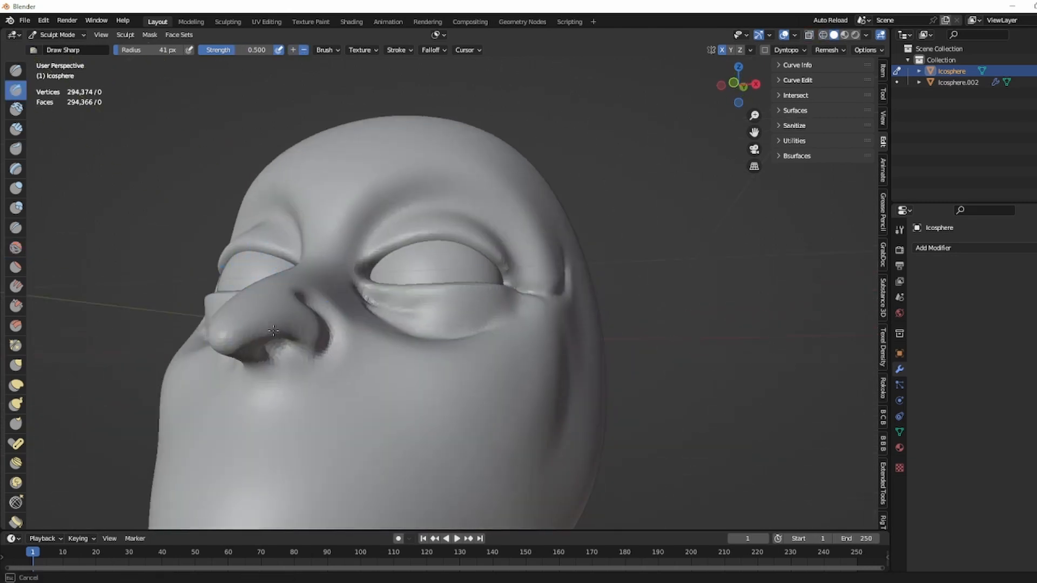
mouse_move(291, 331)
middle_mouse_down()
mouse_move(350, 354)
mouse_move(387, 324)
middle_mouse_up()
scroll(378, 324, "down", 2)
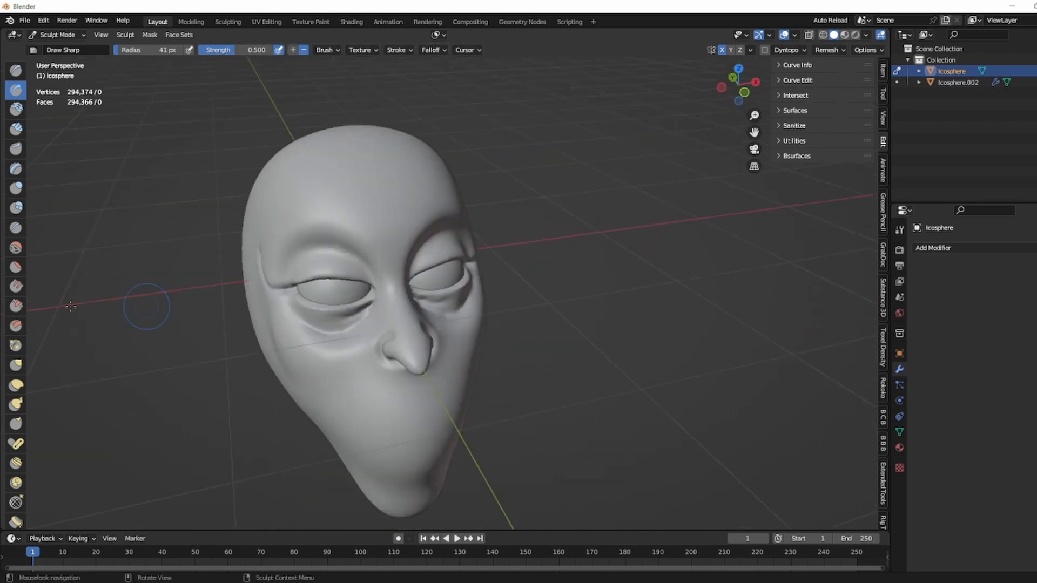
Shape the nostril wings and the underside of the nose with the Snake Hook brush at a reduced radius
left_click(16, 385)
left_click(16, 405)
left_click_drag(143, 50, 150, 50)
scroll(405, 330, "up", 2)
mouse_move(405, 327)
middle_mouse_down()
mouse_move(425, 342)
mouse_move(371, 347)
mouse_move(322, 313)
middle_mouse_up()
scroll(336, 318, "up", 3)
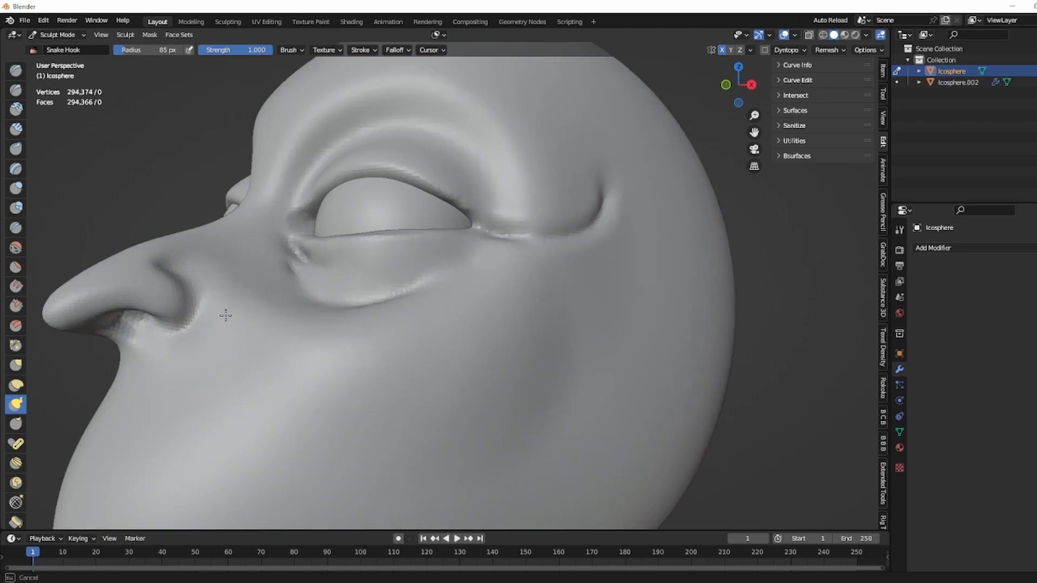
middle_click_drag(195, 271, 245, 206)
scroll(498, 204, "down", 2)
middle_click_drag(174, 226, 346, 192, "shift")
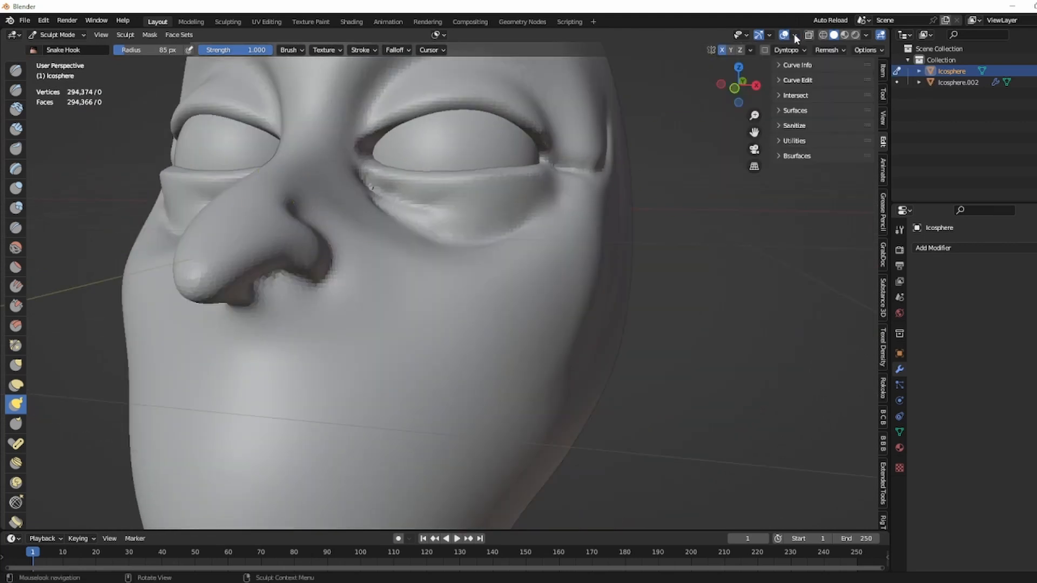
mouse_move(305, 274)
middle_mouse_down()
mouse_move(370, 306)
mouse_move(379, 281)
middle_mouse_up()
Dig a wide mouth cavity below the nose with the inverted Clay Strips brush at a 57 px radius and smooth it
key("c")
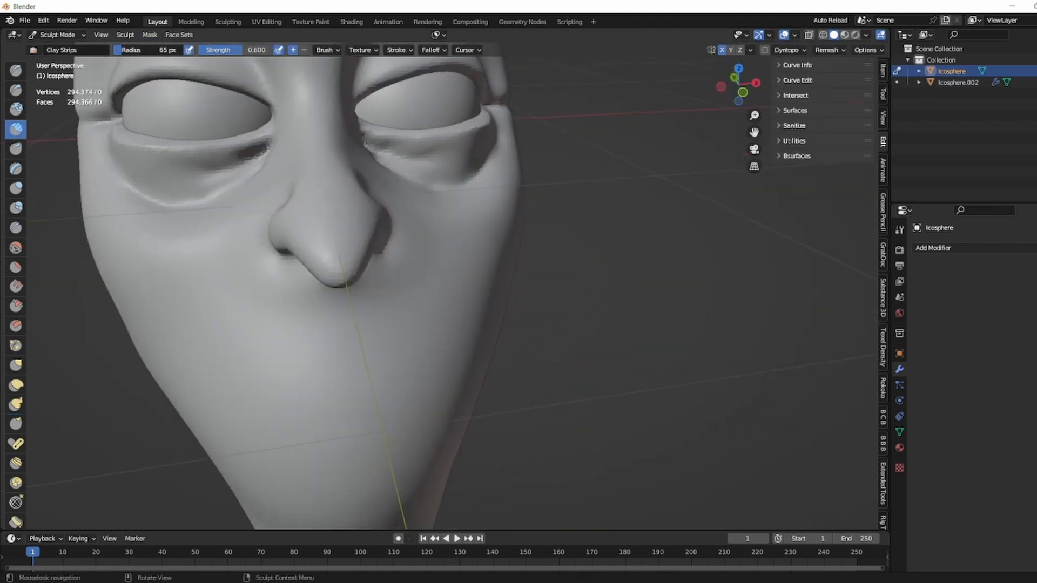
key("f")
left_click(346, 303)
scroll(328, 291, "down", 3)
mouse_move(378, 319)
middle_mouse_down()
mouse_move(329, 292)
mouse_move(352, 281)
middle_mouse_up()
scroll(351, 292, "up", 2)
mouse_move(386, 343)
left_mouse_down("ctrl")
mouse_move(356, 354)
mouse_move(382, 330)
mouse_move(346, 324)
mouse_move(371, 339)
mouse_move(351, 345)
mouse_move(372, 348)
left_mouse_up("ctrl")
scroll(413, 352, "down", 3)
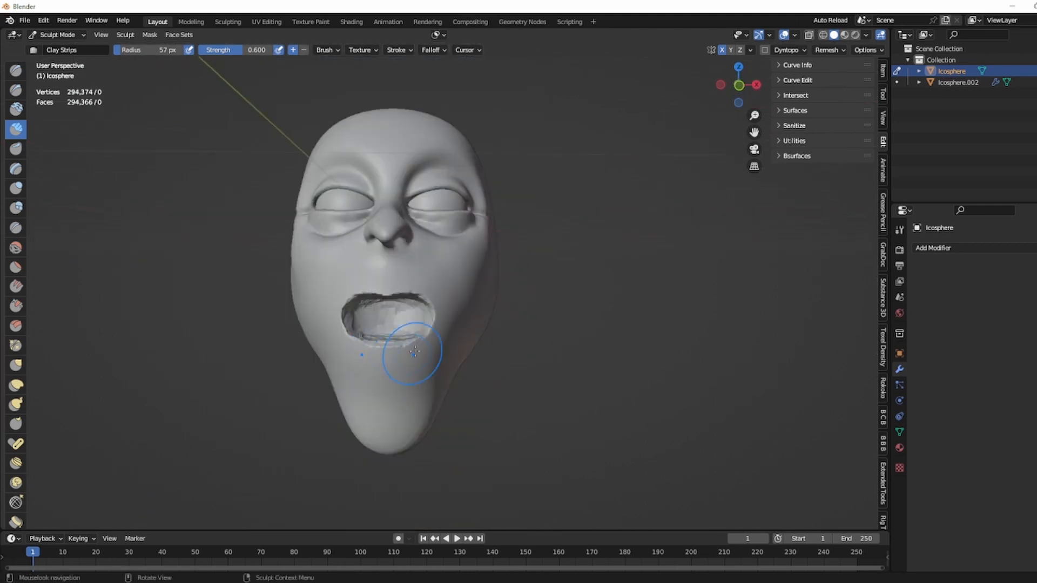
middle_click_drag(414, 351, 412, 319)
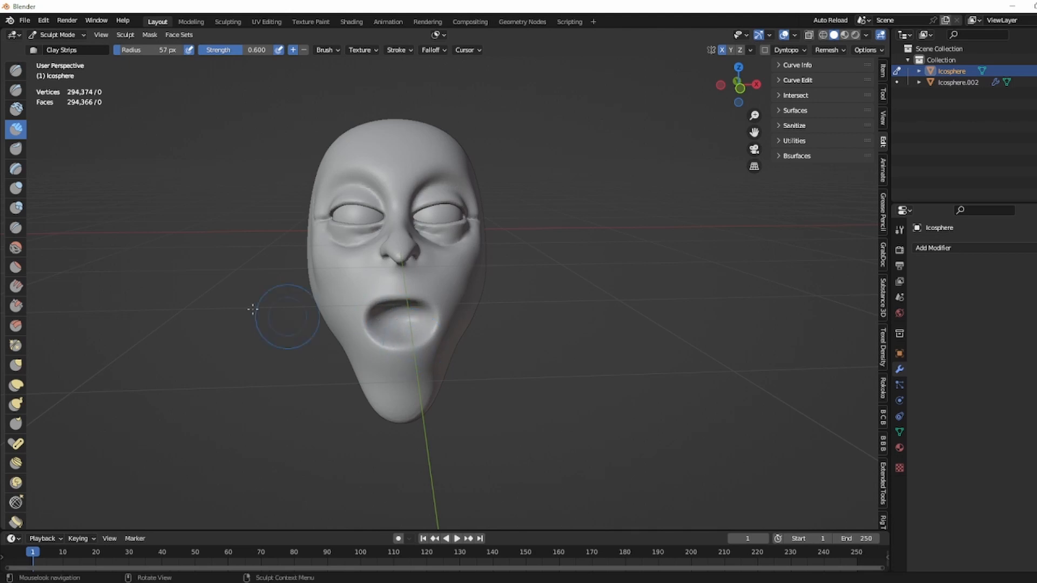
Pull the mouth corners and upper lip down with the Snake Hook brush at 204 px to nearly close the mouth
left_click(16, 404)
scroll(428, 318, "up", 4)
left_click_drag(428, 317, 428, 363)
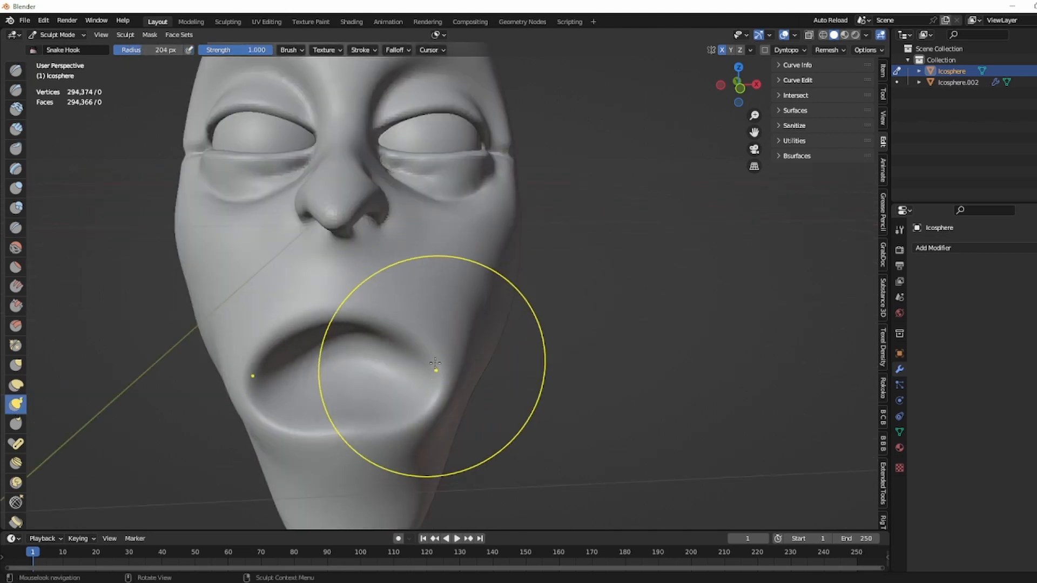
mouse_move(331, 308)
left_mouse_down()
mouse_move(358, 419)
mouse_move(398, 407)
mouse_move(435, 338)
mouse_move(446, 379)
left_mouse_up()
middle_click_drag(446, 379, 424, 359)
left_click_drag(424, 359, 397, 373)
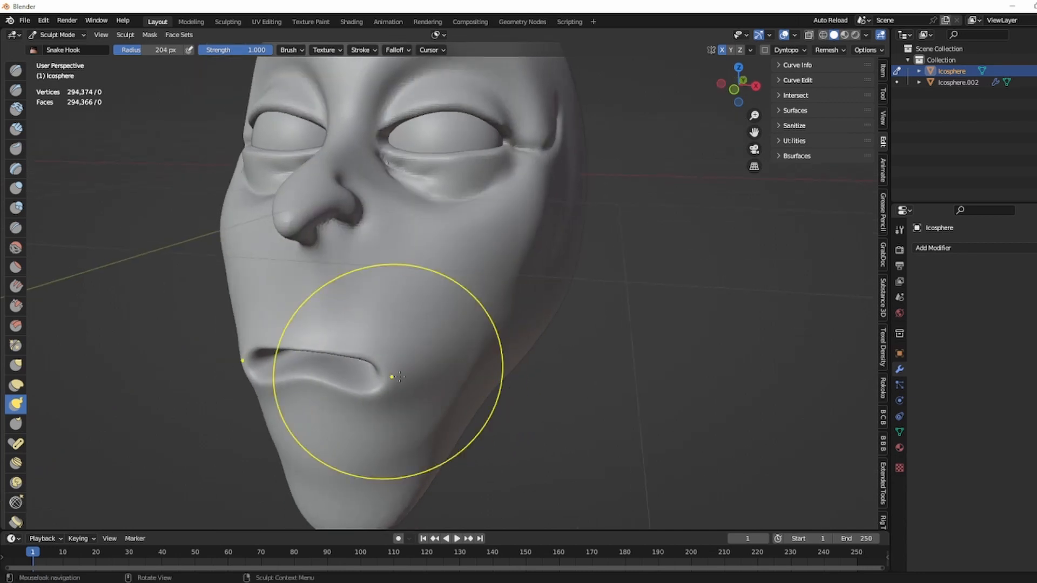
mouse_move(397, 374)
middle_mouse_down()
mouse_move(437, 326)
mouse_move(370, 348)
mouse_move(423, 361)
middle_mouse_up()
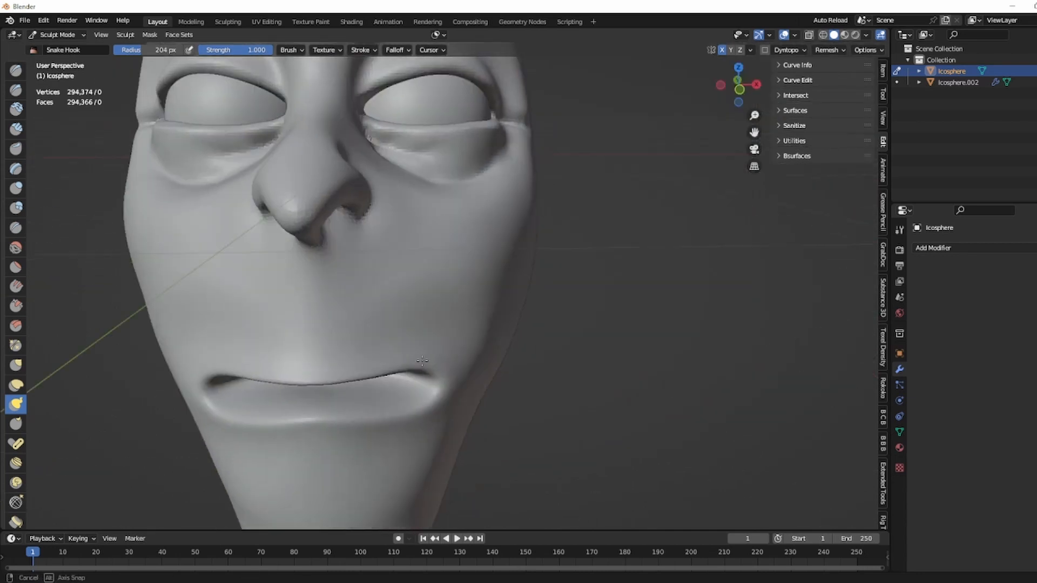
Puff up the upper lip so the lips meet with the Inflate/Deflate brush at a 153 px radius
left_click(16, 188)
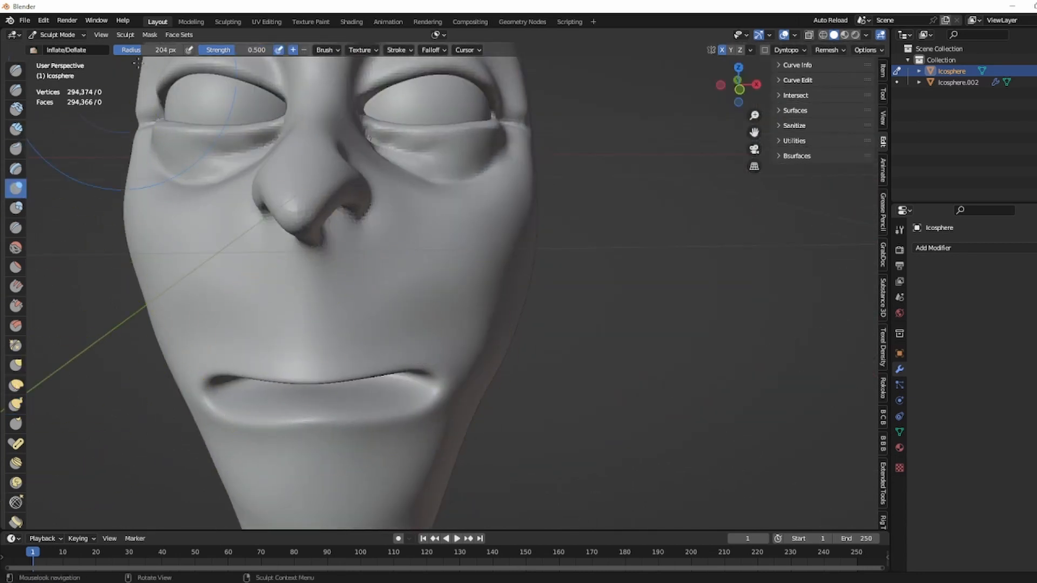
left_click_drag(390, 368, 375, 379)
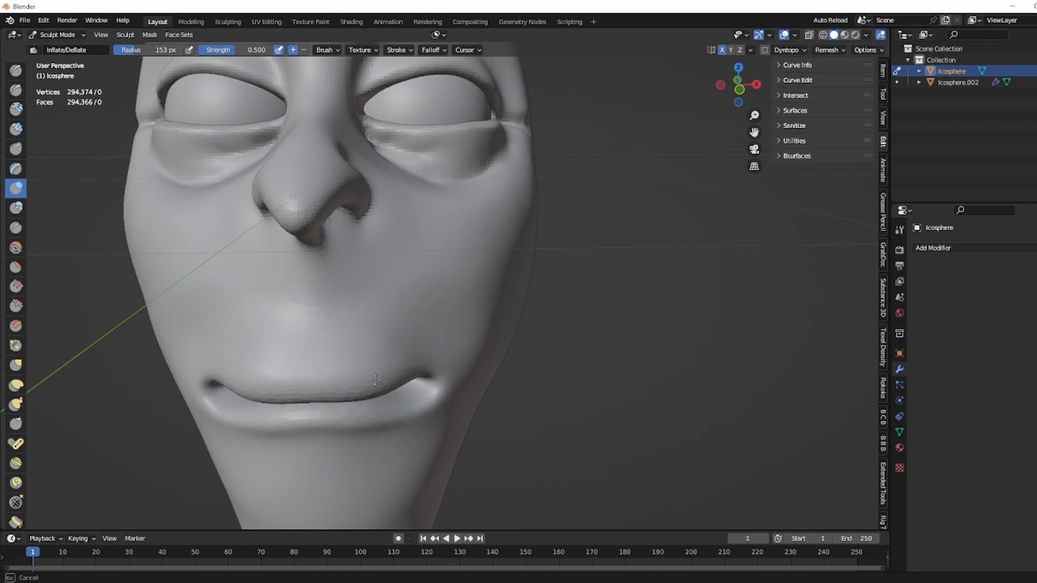
mouse_move(347, 382)
middle_mouse_down()
mouse_move(430, 354)
mouse_move(443, 335)
mouse_move(454, 340)
mouse_move(348, 394)
mouse_move(378, 342)
middle_mouse_up()
Try a voxel remesh on the head with the lips touching, and undo it
key("k")
key("ctrl+r")
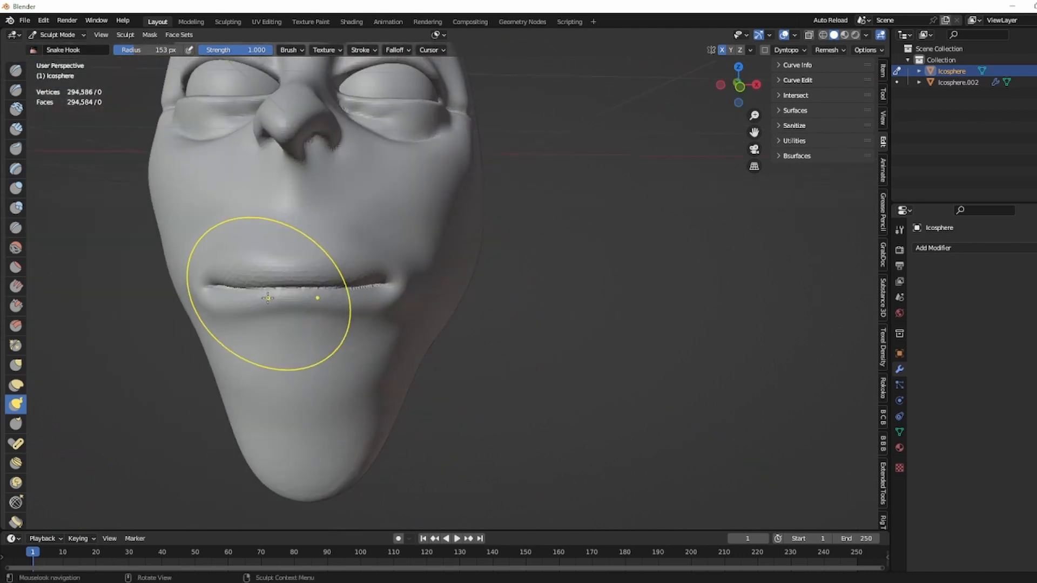
scroll(276, 296, "up", 5)
middle_click_drag(237, 290, 385, 302, "shift")
key("ctrl+z")
scroll(305, 316, "down", 4)
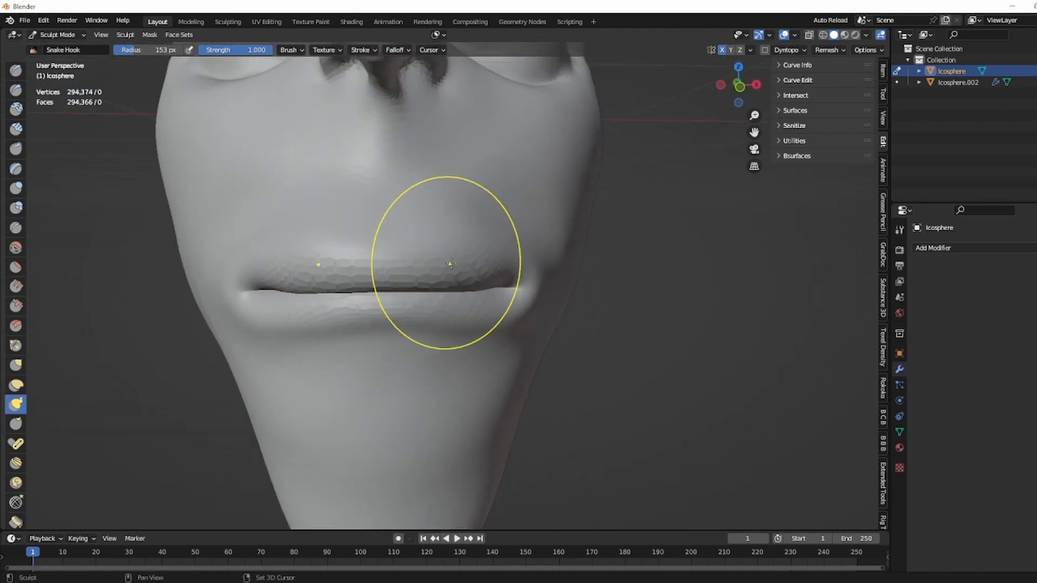
middle_click_drag(289, 255, 216, 262)
scroll(439, 286, "down", 4)
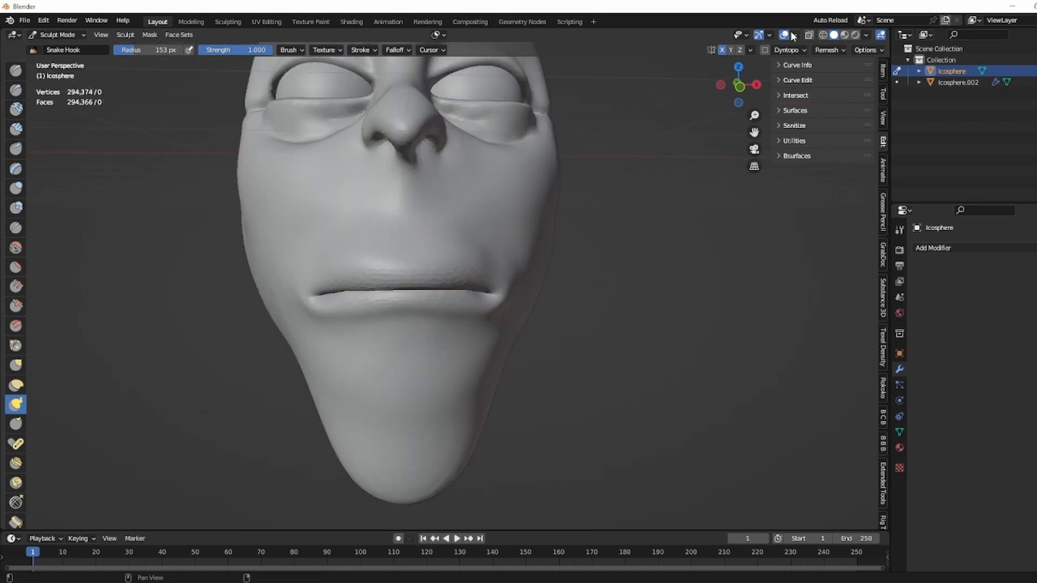
Enable Dyntopo with Constant Detail, sample the resolution from the face, and flood-fill the detail over the head
left_click(825, 50)
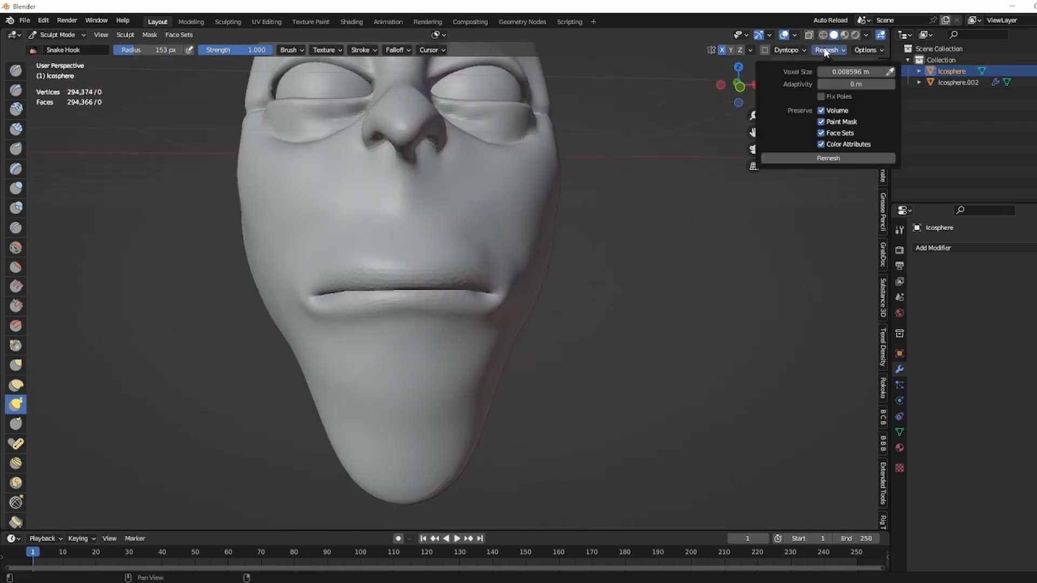
left_click(764, 50)
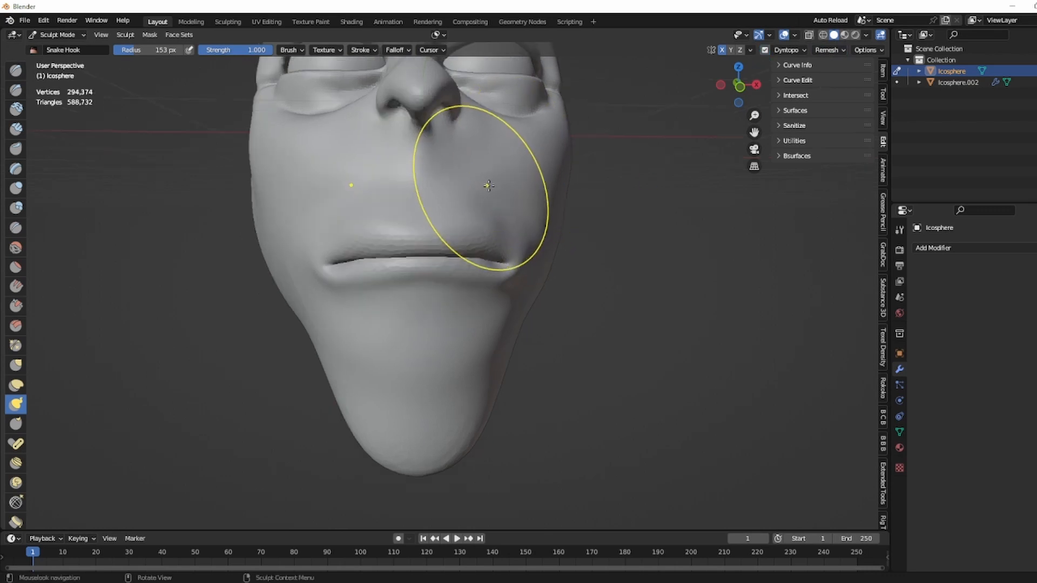
left_click(786, 50)
left_click(799, 96)
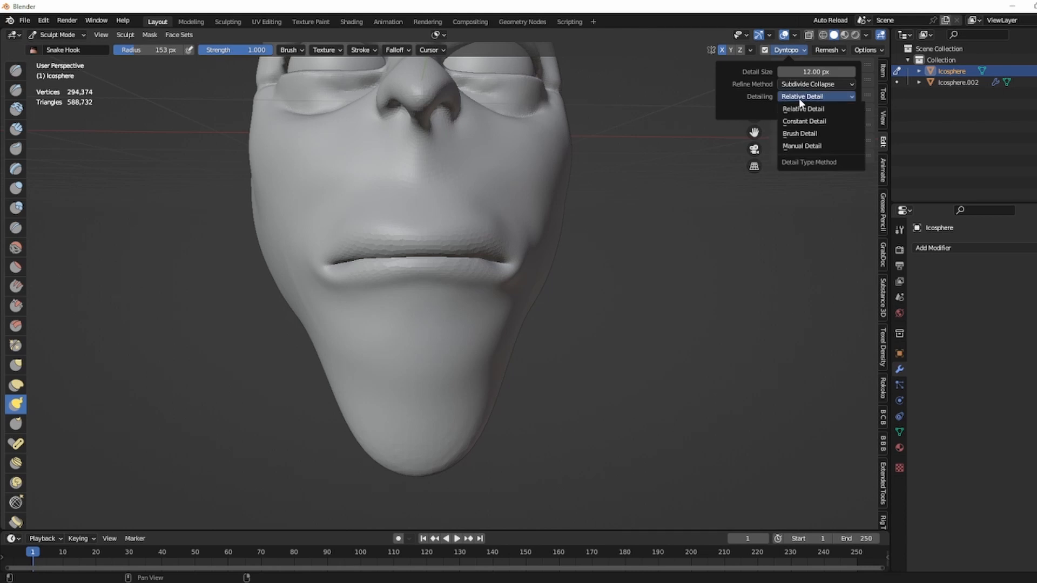
left_click(812, 124)
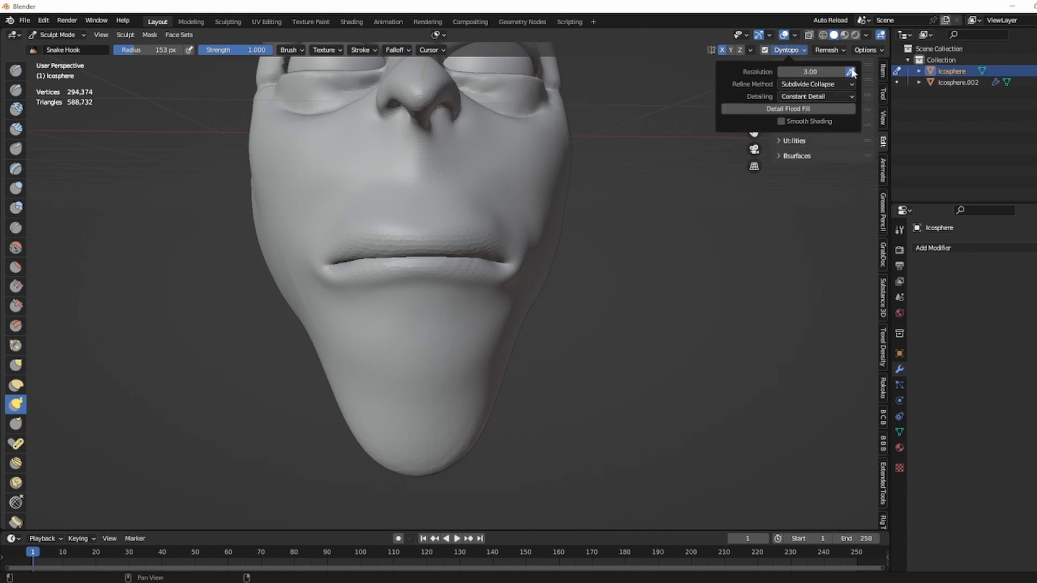
left_click(444, 154)
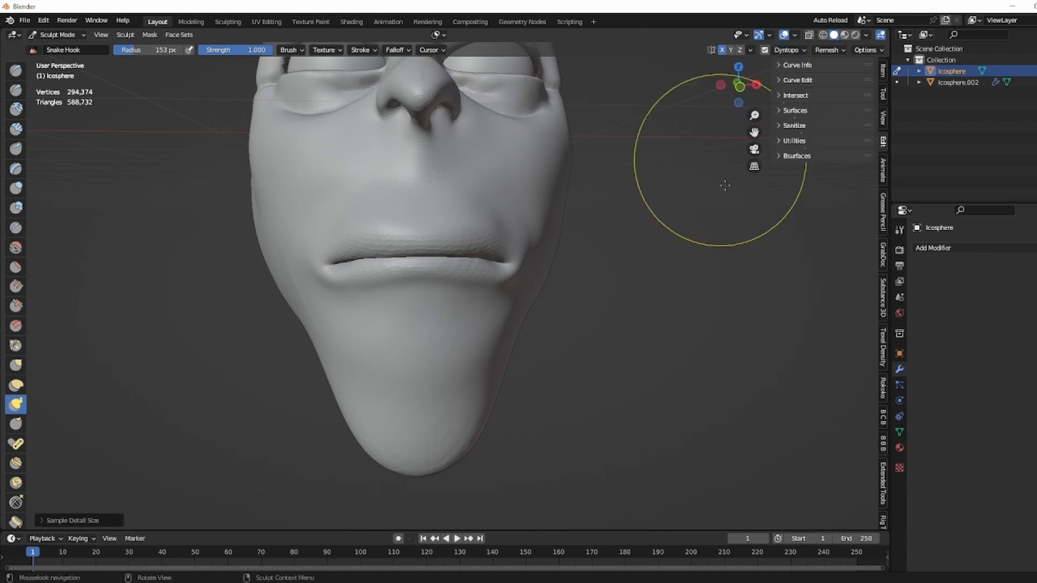
left_click(804, 51)
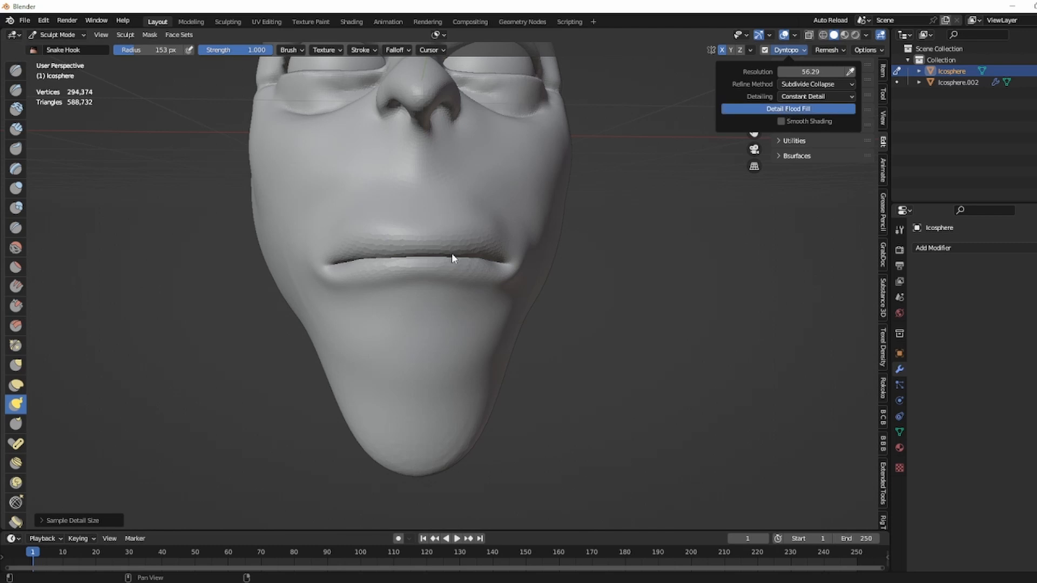
Try to pull the upper lip away from the lower lip with the Snake Hook brush
scroll(451, 249, "up", 5)
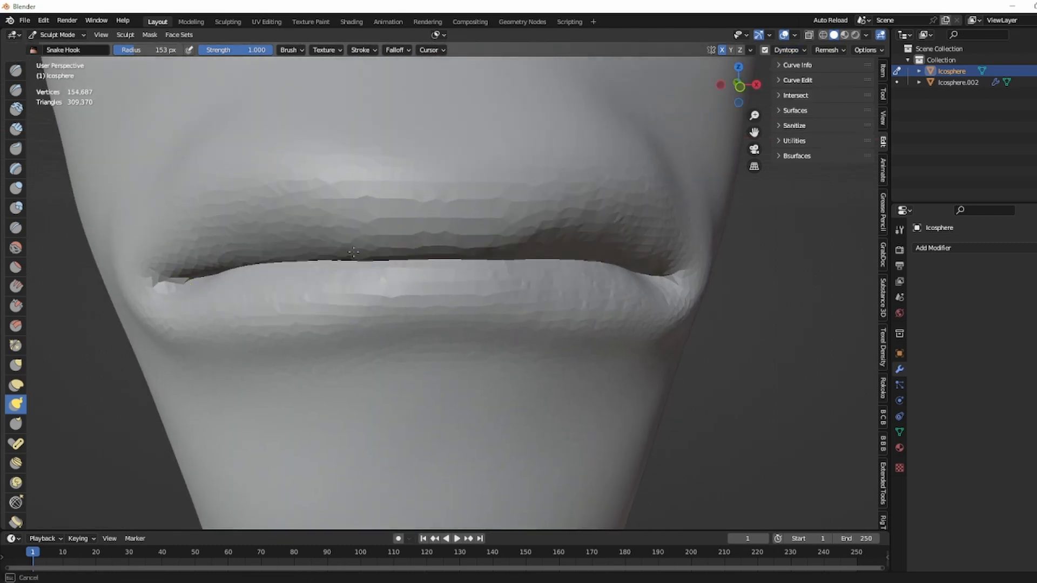
left_click_drag(354, 252, 358, 229)
mouse_move(503, 260)
left_mouse_down()
mouse_move(509, 245)
mouse_move(544, 239)
mouse_move(489, 245)
mouse_move(498, 235)
left_mouse_up()
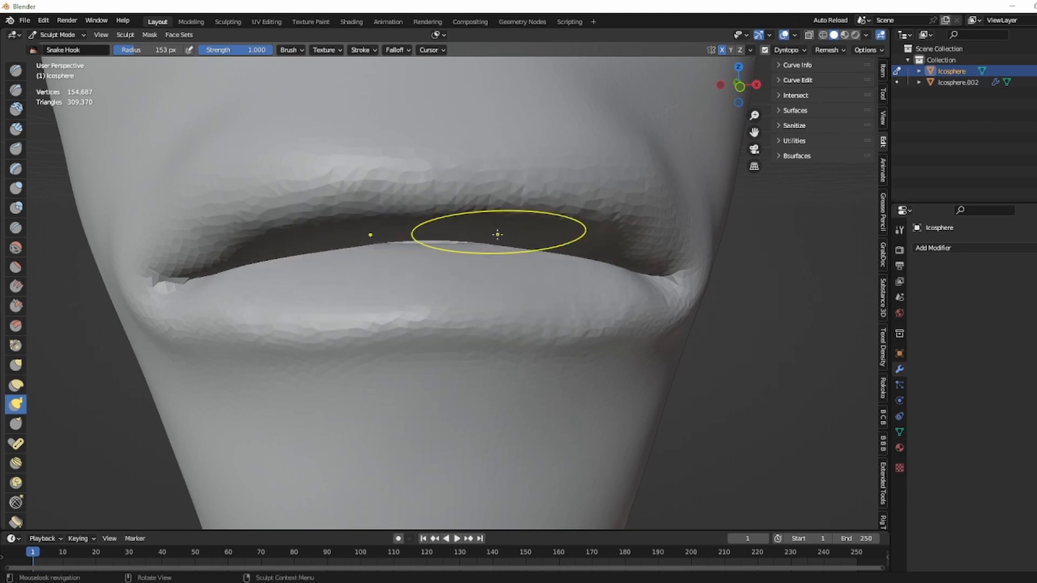
key("ctrl+z")
key("ctrl+z")
key("ctrl+z")
Adjust the line where the closed lips meet with the Snake Hook brush
middle_click_drag(498, 233, 520, 222)
left_click_drag(432, 290, 416, 281)
middle_click_drag(434, 280, 417, 278)
left_click_drag(313, 286, 340, 273)
mouse_move(475, 273)
middle_mouse_down()
mouse_move(410, 282)
mouse_move(440, 273)
middle_mouse_up()
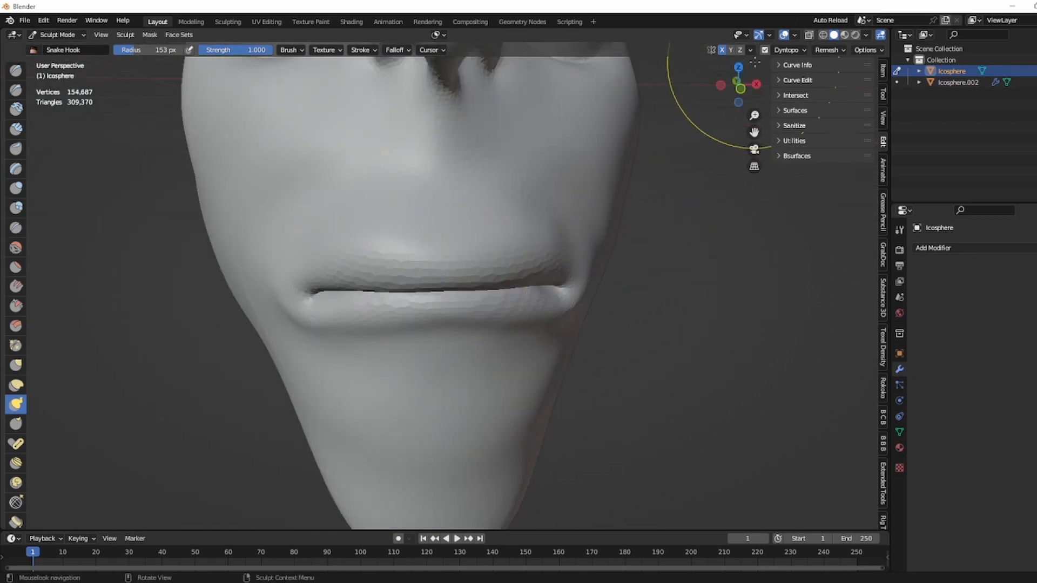
Show the wireframe overlay on the head and enable Topology auto-masking for the Mask brush
left_click(795, 34)
left_click(720, 223)
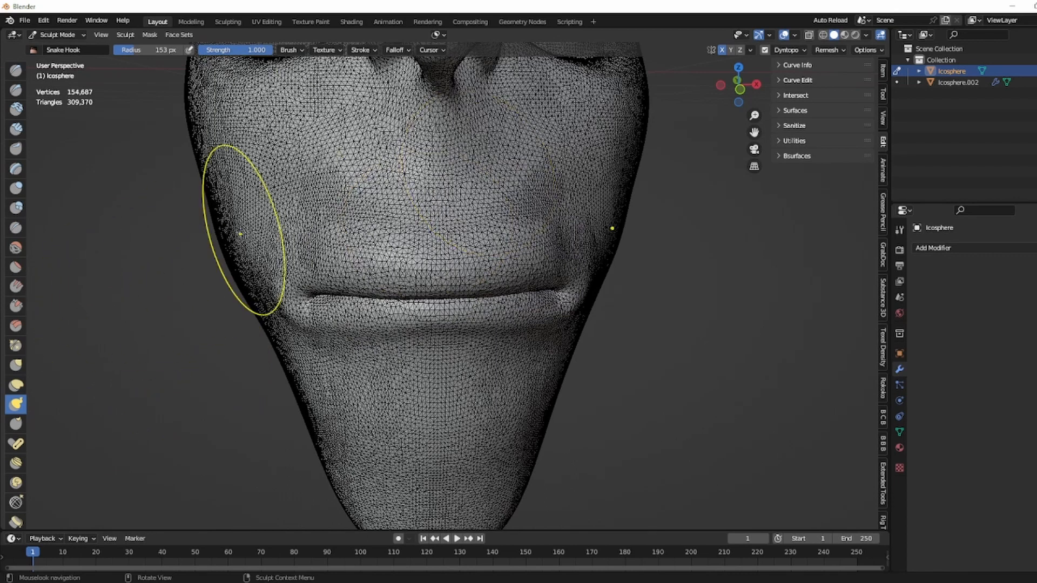
key("m")
left_click(442, 35)
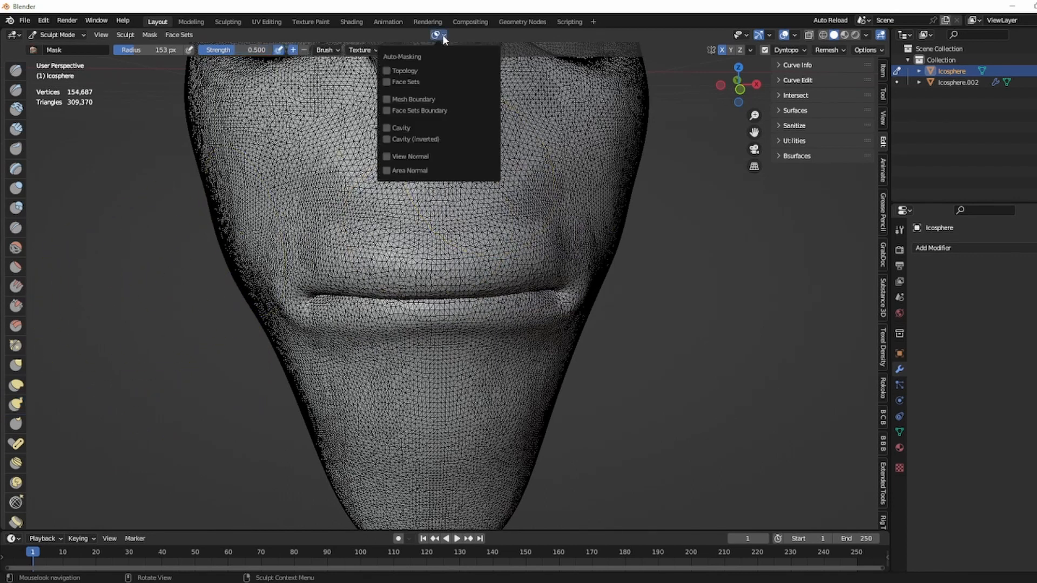
left_click(405, 72)
left_click(402, 98)
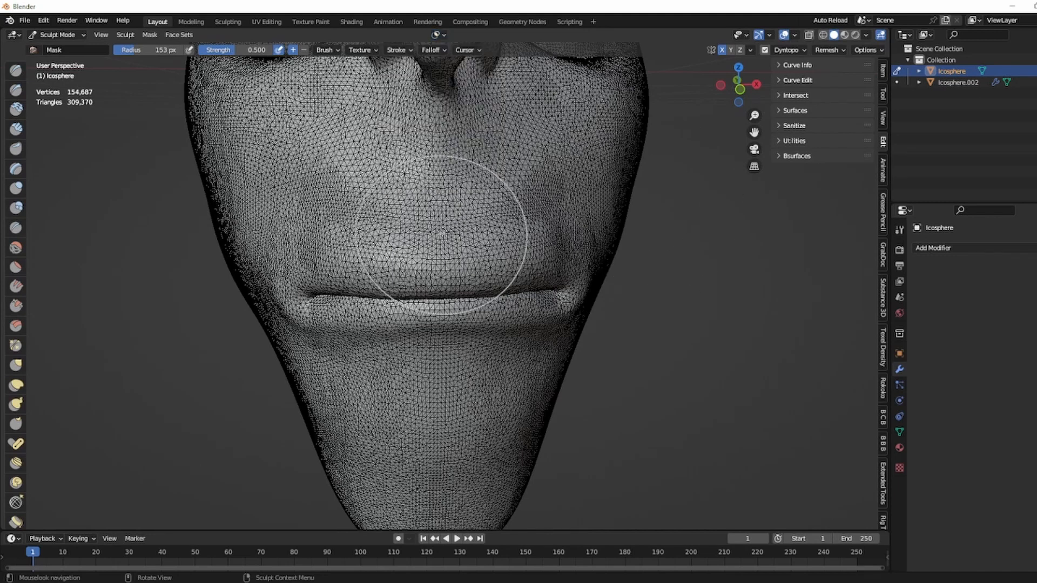
Try to expand a topology mask over the upper lip with Dyntopo enabled
key("shift+a")
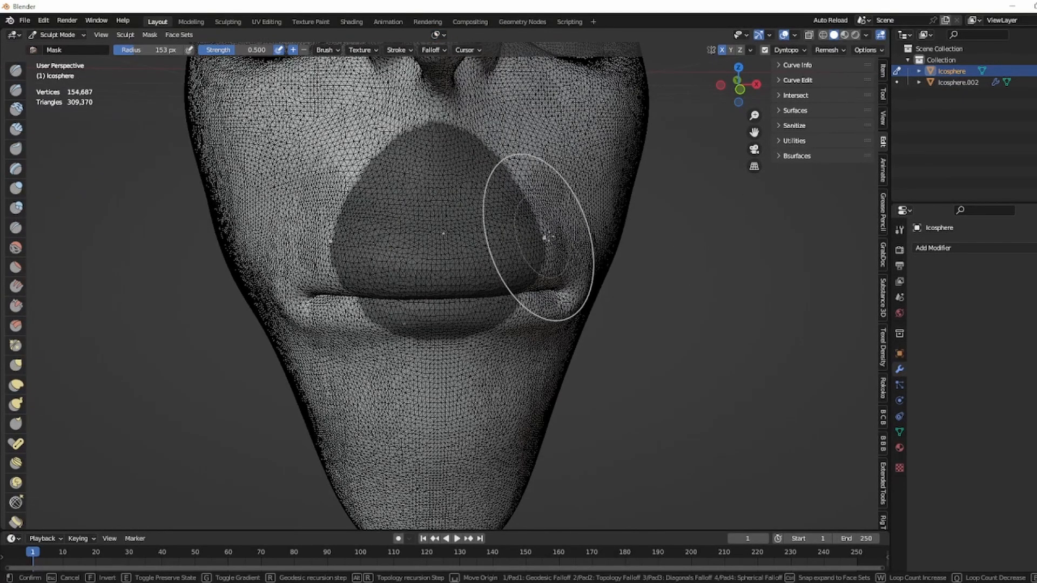
key("Escape")
key("shift+a")
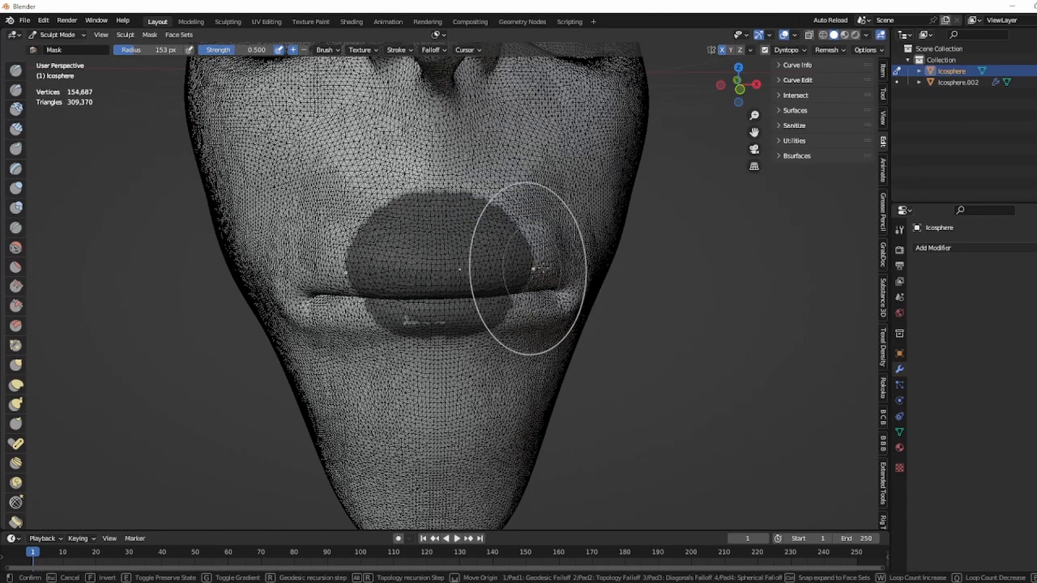
left_click(562, 268)
middle_click_drag(563, 269, 464, 232)
key("ctrl+z")
left_click(438, 34)
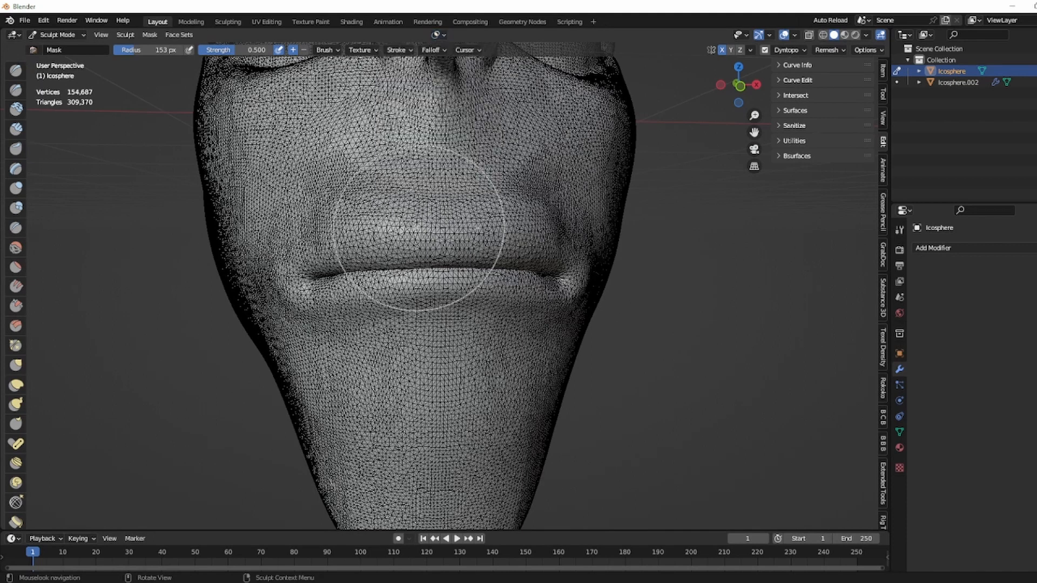
key("shift+a")
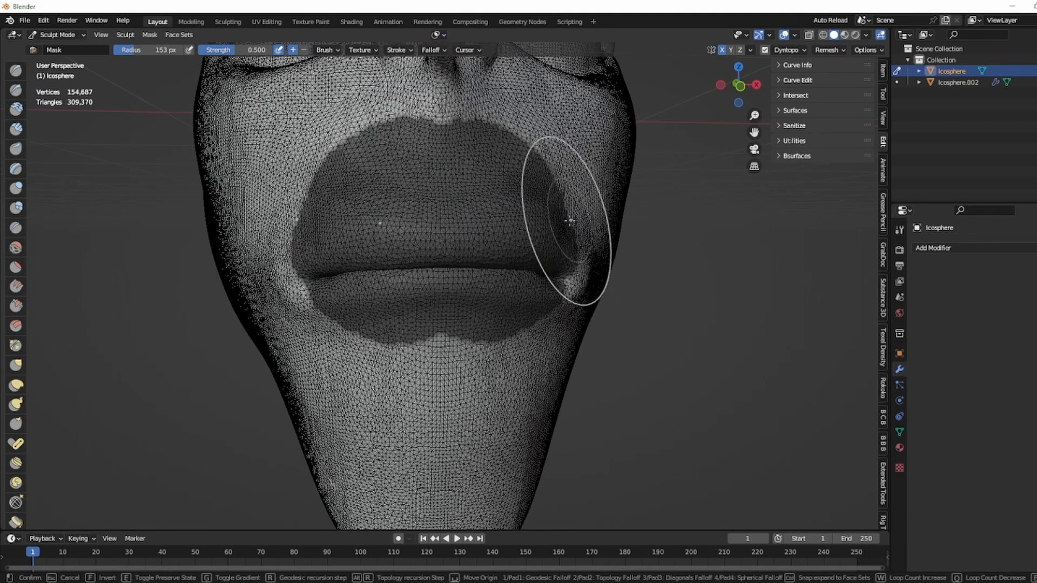
key("Escape")
Disable Dyntopo, expand a topology mask over the upper lip up to the nose, and invert it
left_click(794, 35)
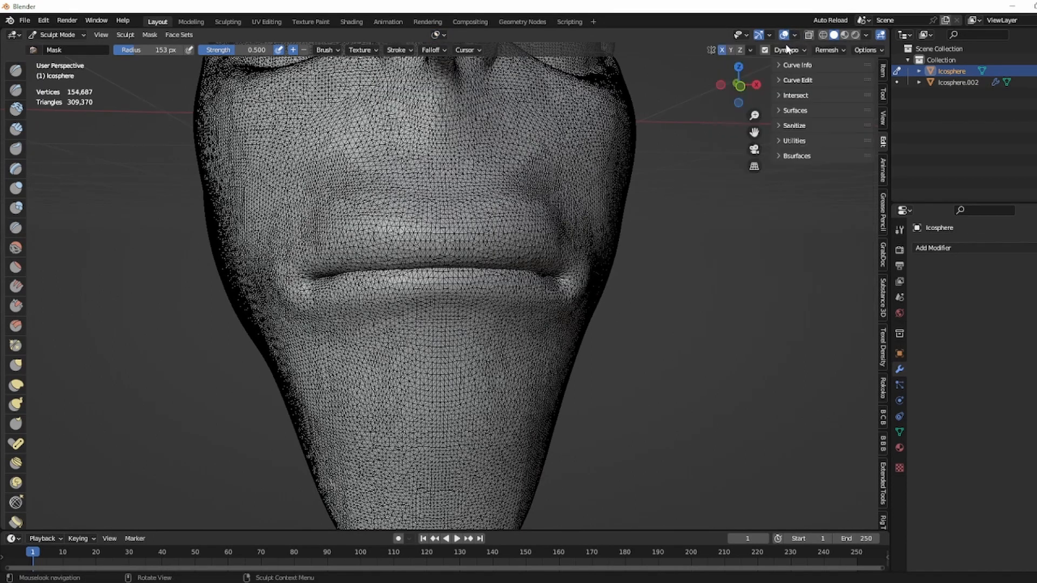
key("shift+a")
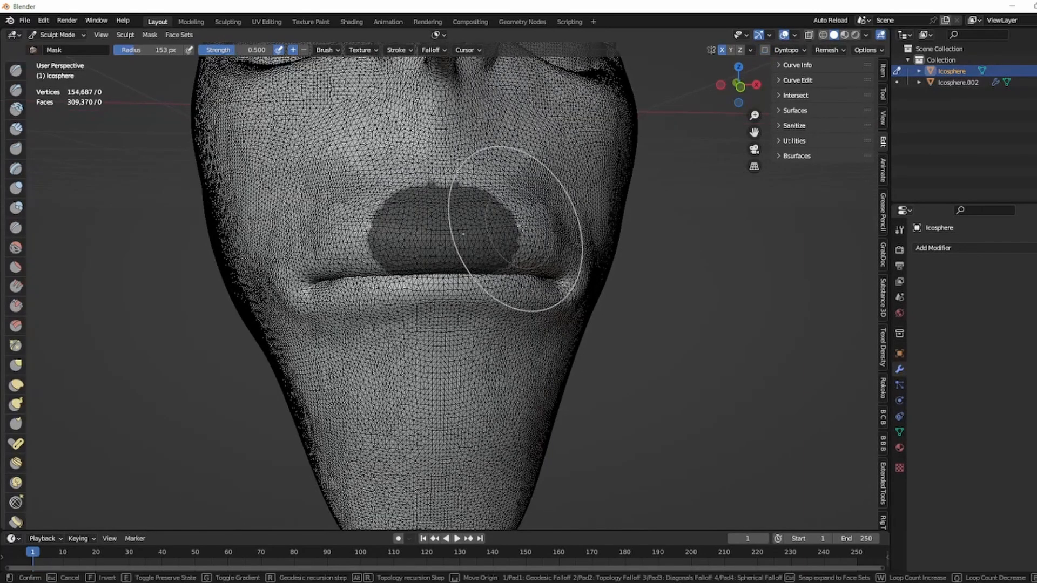
left_click(570, 232)
mouse_move(508, 225)
middle_mouse_down()
mouse_move(437, 219)
mouse_move(487, 224)
mouse_move(476, 205)
mouse_move(456, 205)
mouse_move(470, 240)
middle_mouse_up()
key("ctrl+i")
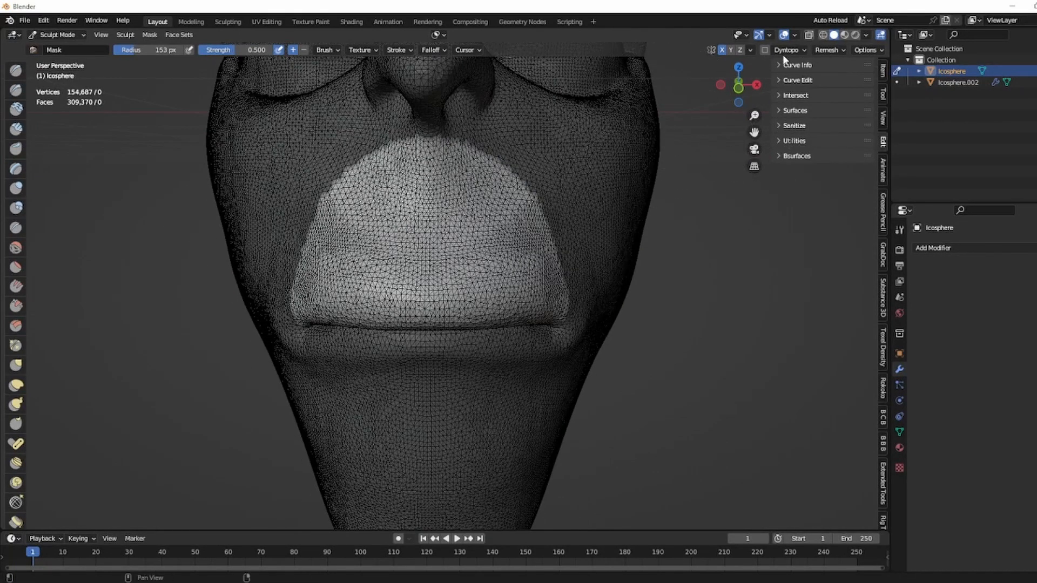
Enable Dyntopo and build up the unmasked upper-lip area with the Clay Strips brush
left_click(770, 51)
left_click(642, 80)
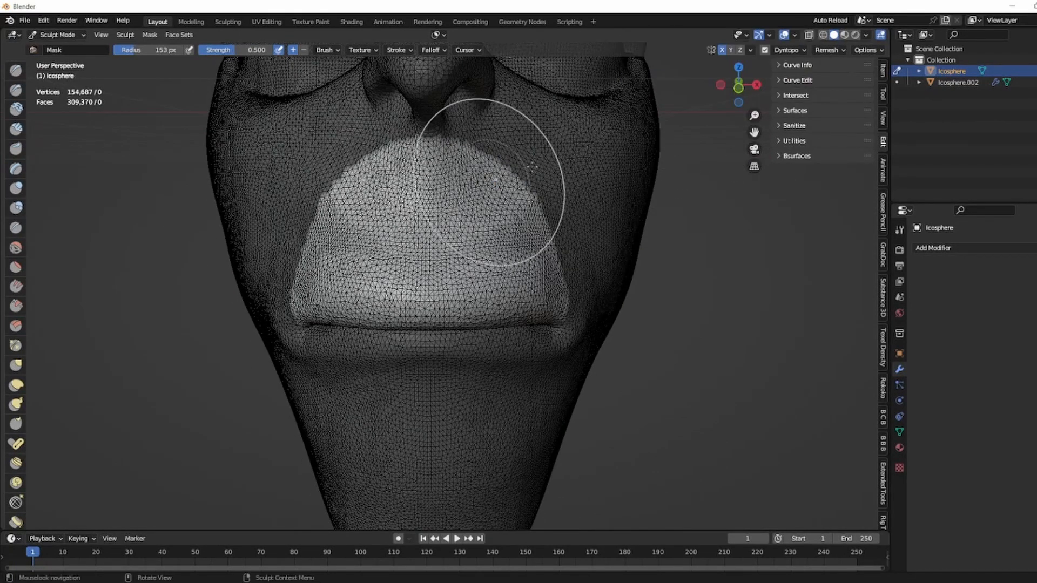
left_click(786, 50)
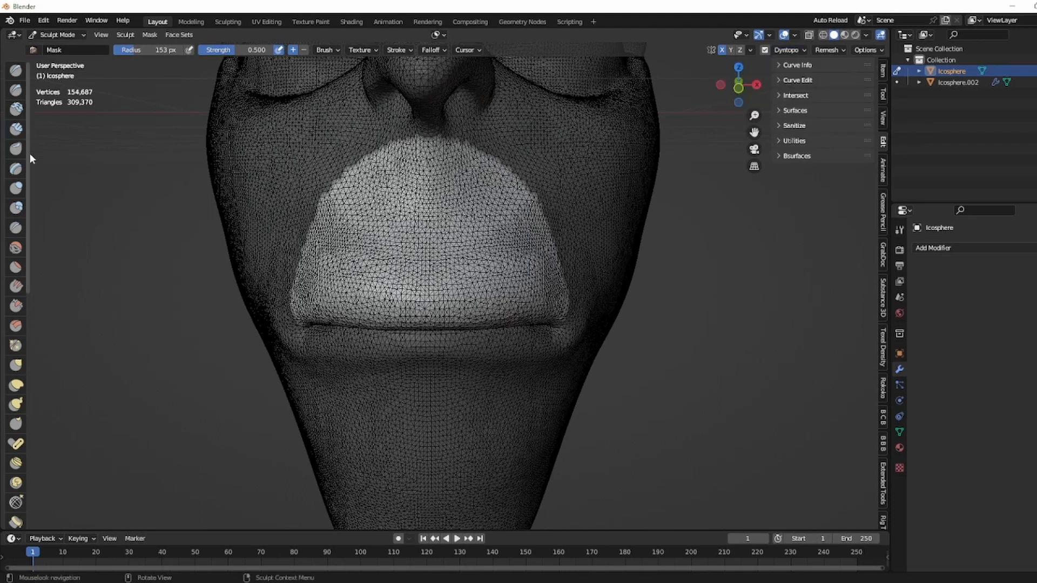
left_click(785, 51)
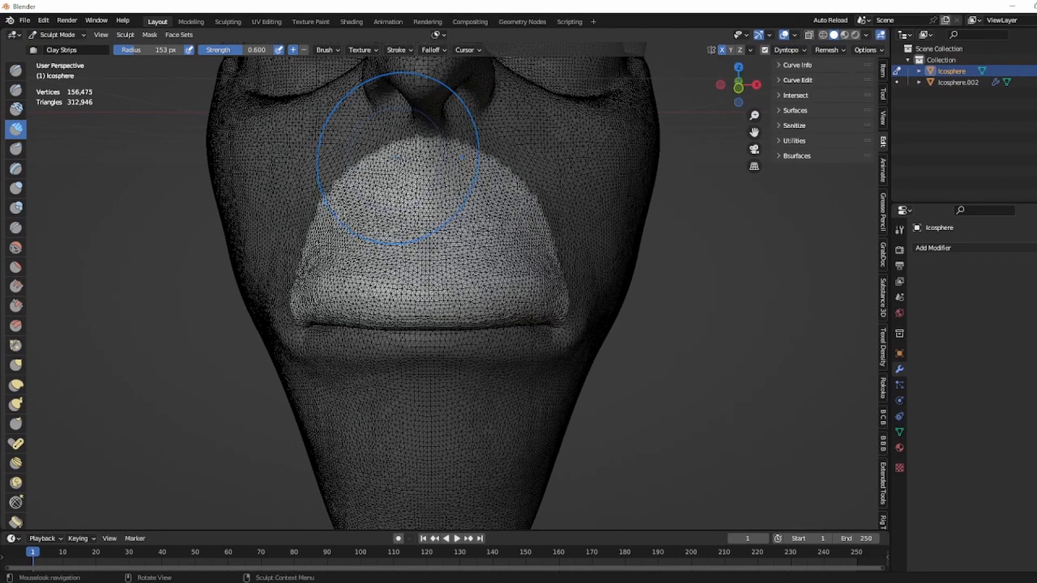
middle_click_drag(398, 161, 459, 159)
left_click(799, 51)
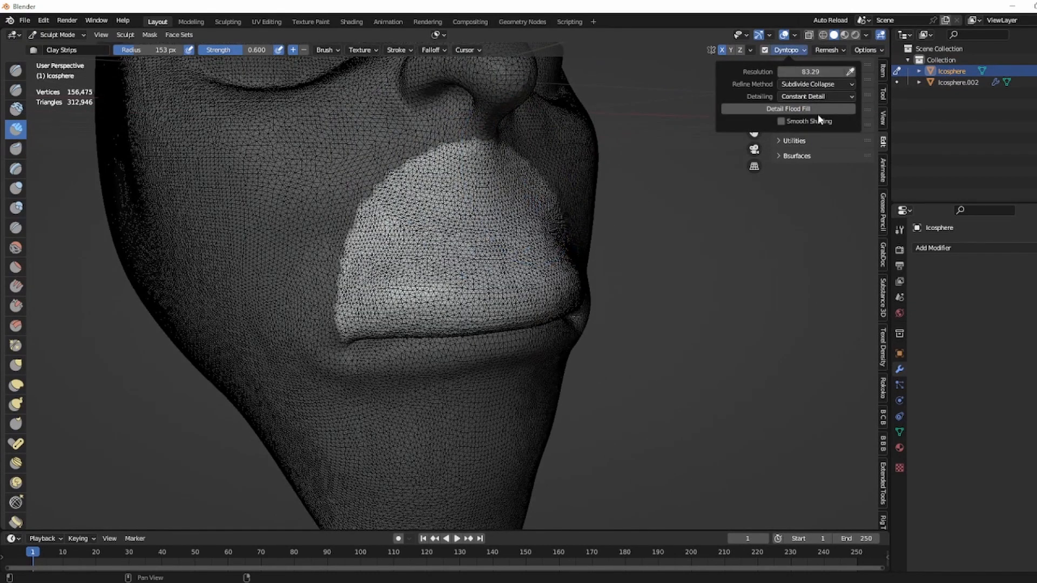
middle_click_drag(547, 219, 458, 220)
middle_click_drag(465, 269, 492, 232)
scroll(489, 270, "up", 4)
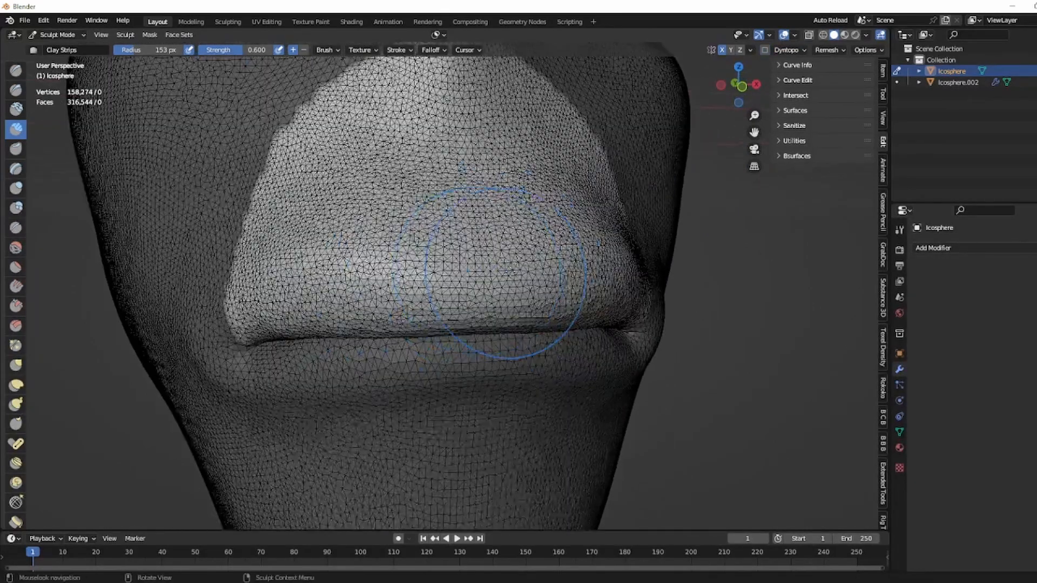
Create a face set from the masked part of the head and clear the mask
left_click(192, 35)
left_click(200, 48)
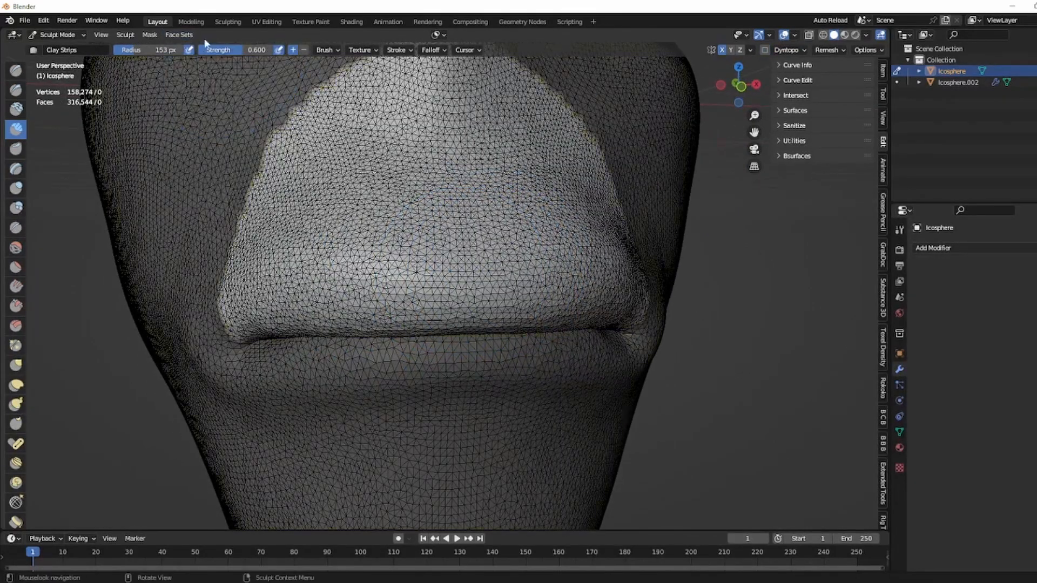
left_click(179, 34)
left_click(201, 49)
left_click(183, 36)
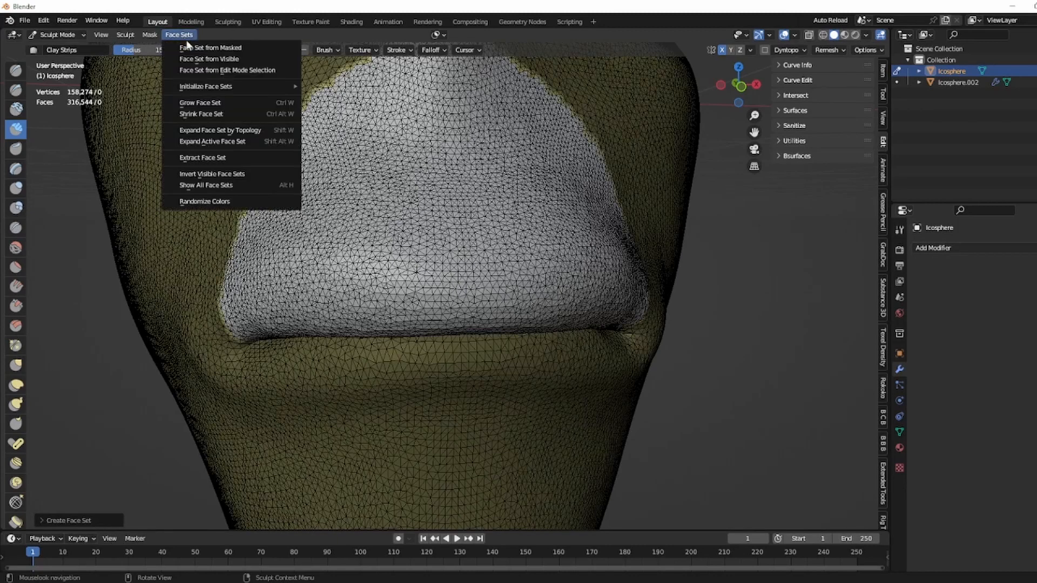
middle_click_drag(732, 259, 582, 170)
left_click(150, 36)
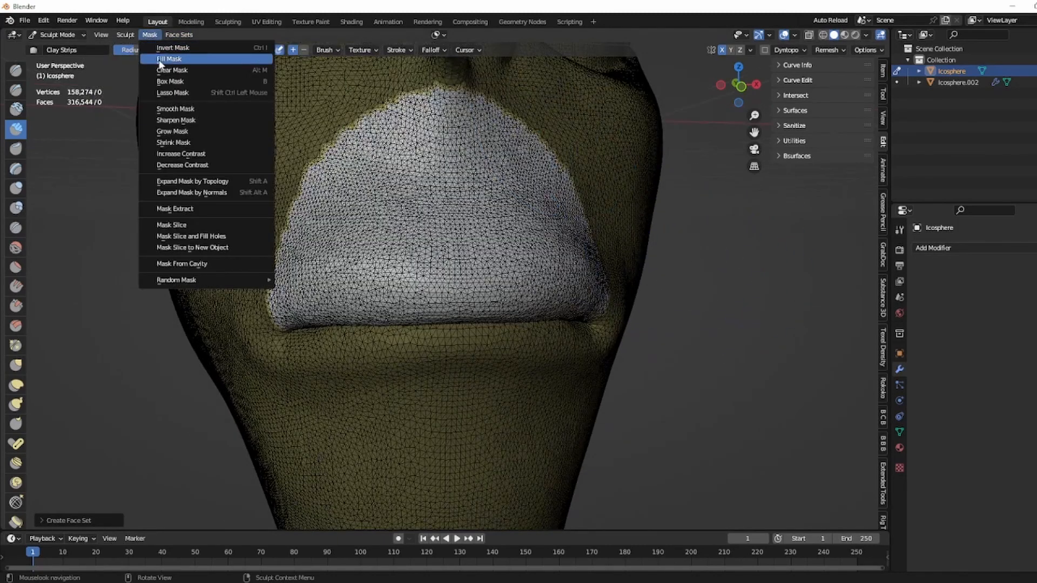
left_click(163, 70)
scroll(486, 227, "down", 1)
middle_click_drag(514, 250, 462, 222, "shift")
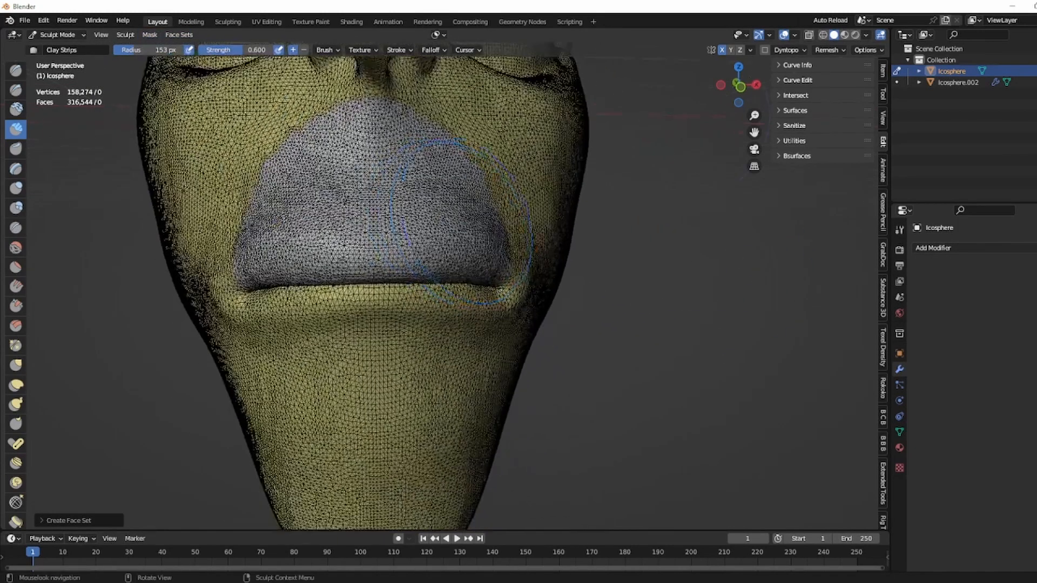
Hide the wireframe overlay on the head
left_click(795, 34)
left_click(724, 222)
mouse_move(540, 259)
middle_mouse_down()
mouse_move(389, 301)
mouse_move(431, 177)
middle_mouse_up()
Isolate the upper-lip face set to examine its shape and underside, and show the whole head again
key("g")
key("h")
key("h")
key("h")
middle_click_drag(403, 248, 392, 157)
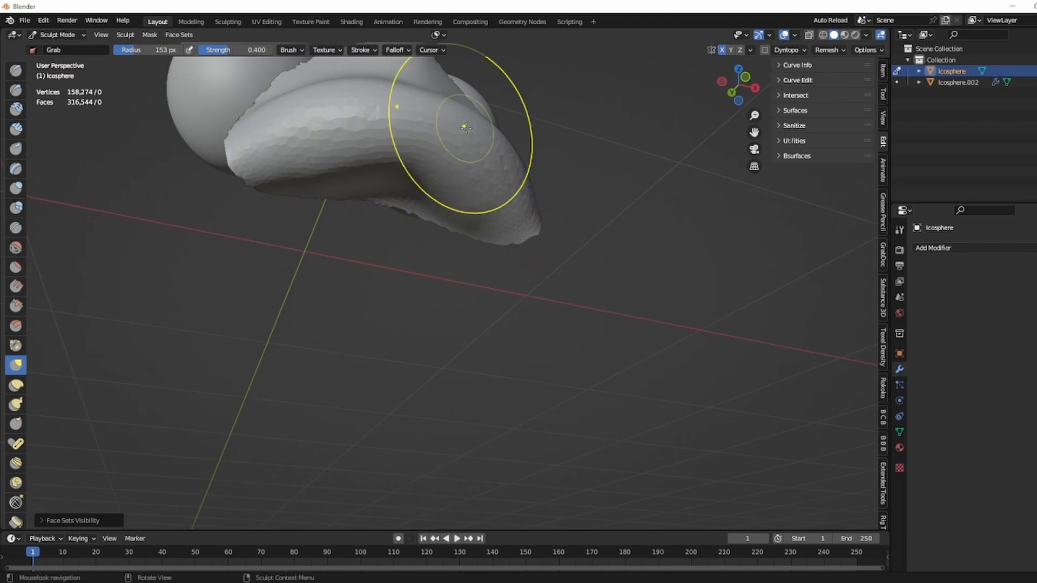
middle_click_drag(466, 128, 428, 174)
scroll(428, 173, "up", 2)
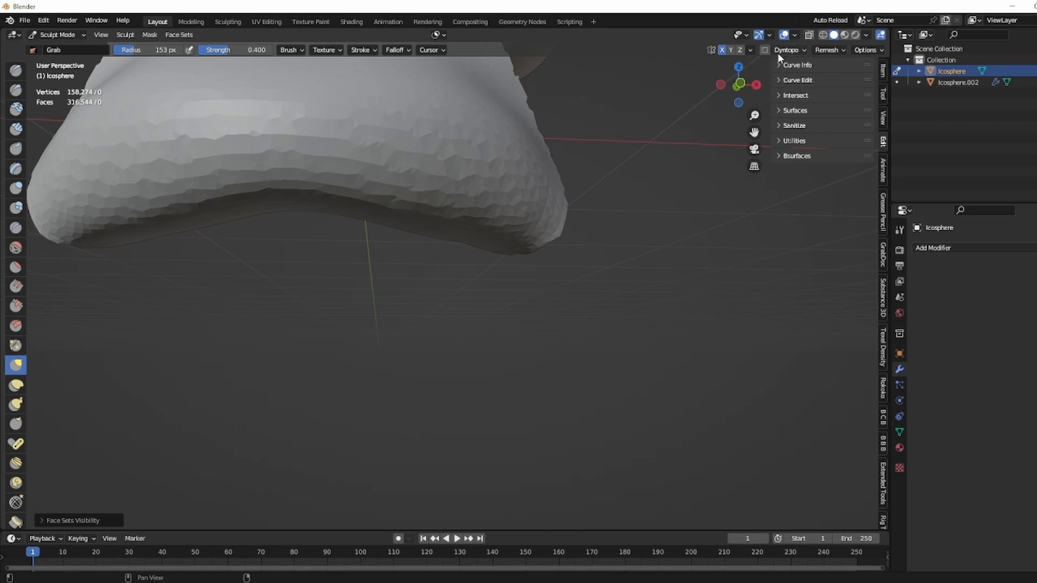
middle_click_drag(594, 135, 495, 221)
key("h")
scroll(595, 178, "down", 5)
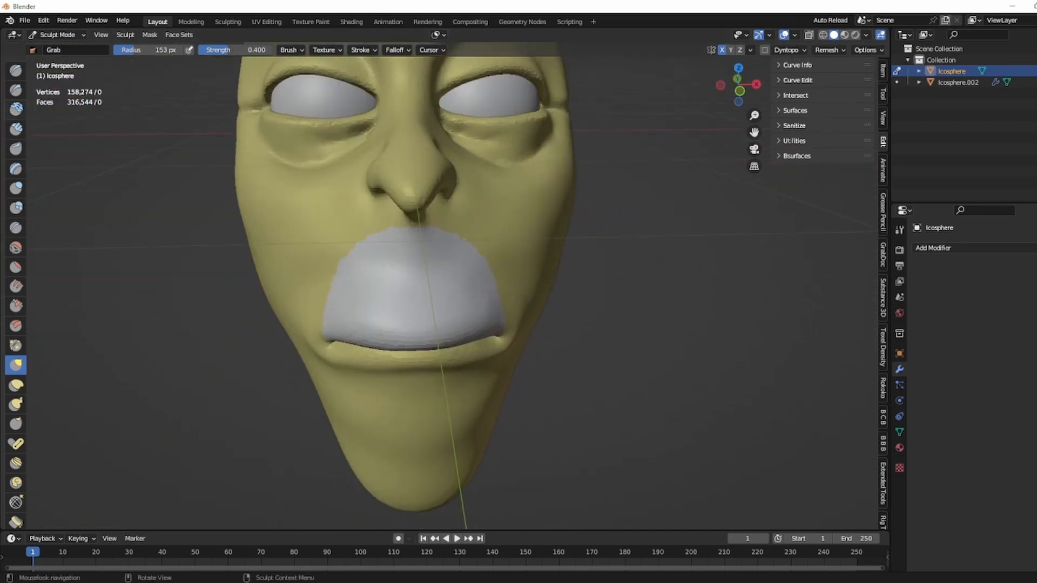
mouse_move(186, 60)
middle_mouse_down()
mouse_move(432, 185)
mouse_move(185, 167)
middle_mouse_up()
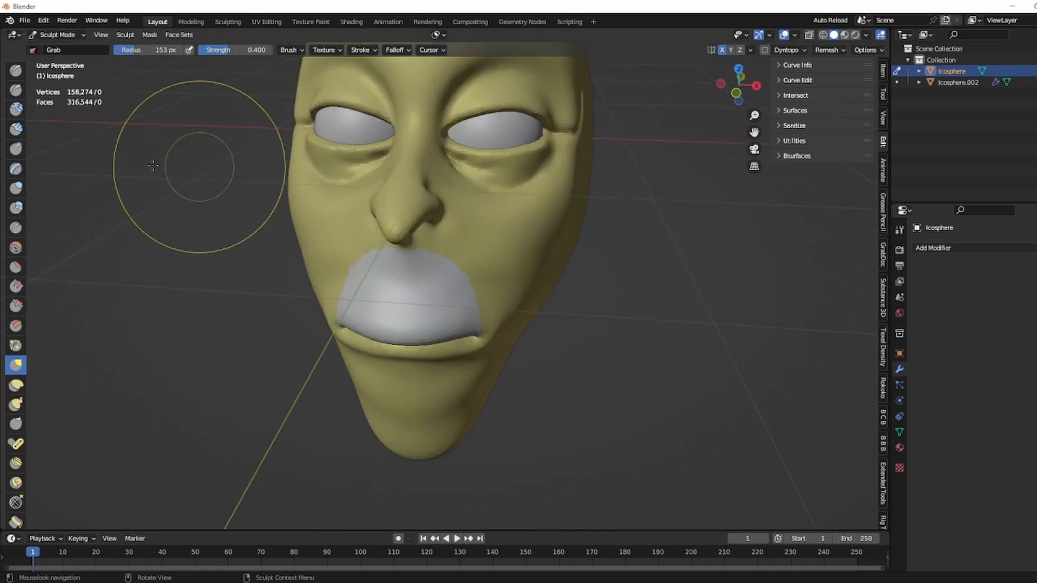
Select the Snake Hook brush and examine the crease behind the outer corner of the eye
scroll(17, 319, "down", 4)
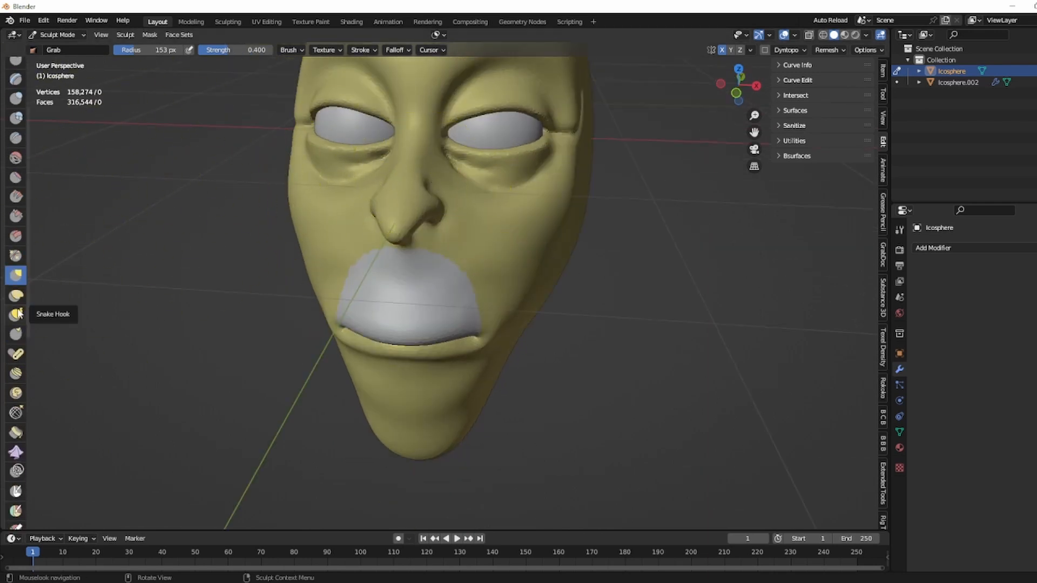
left_click(17, 315)
middle_click_drag(226, 324, 347, 278)
left_click_drag(574, 220, 540, 227)
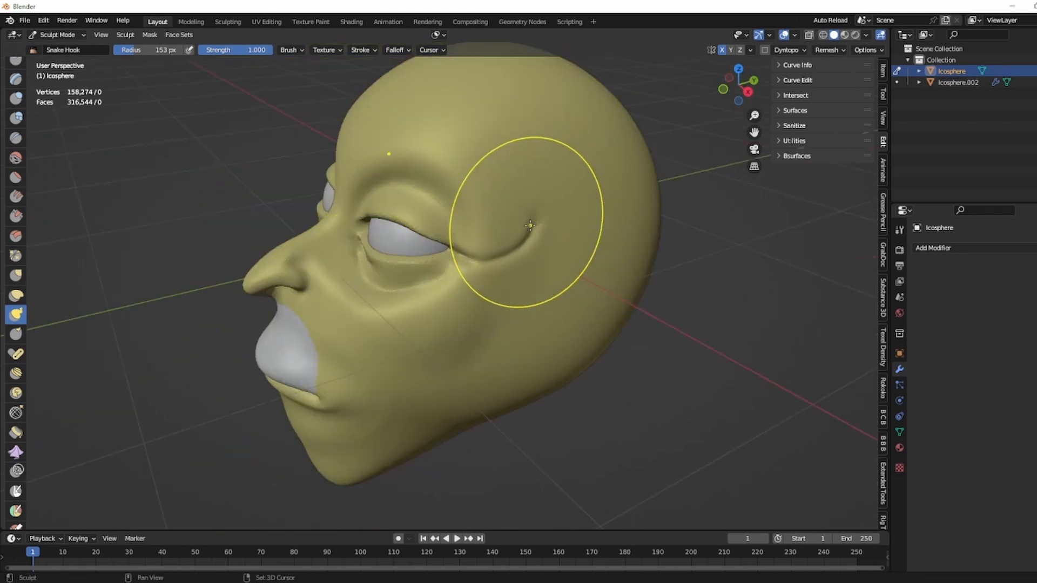
scroll(532, 227, "up", 2)
middle_click_drag(564, 186, 466, 246)
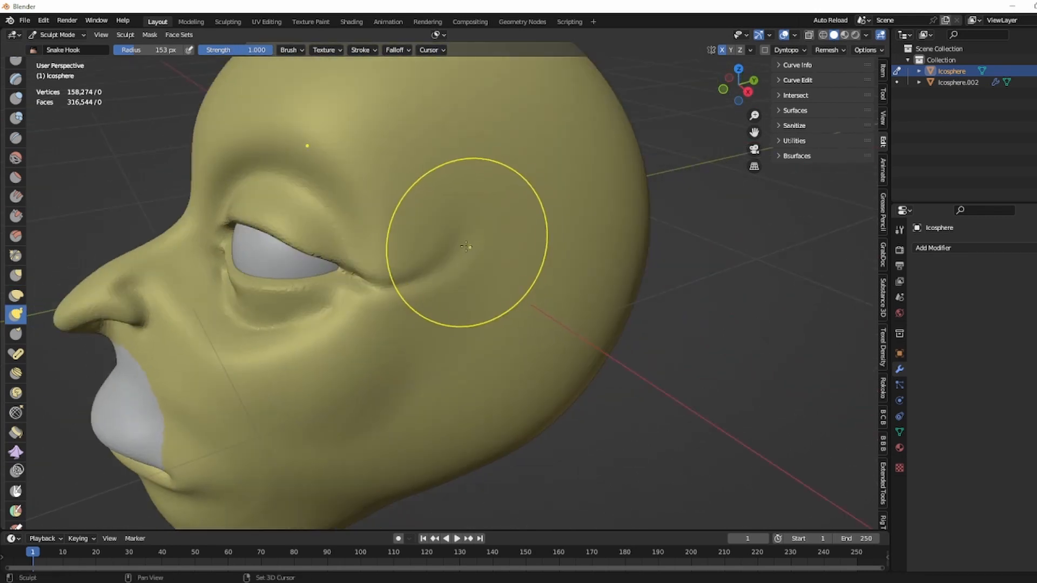
mouse_move(518, 226)
middle_mouse_down()
mouse_move(511, 216)
mouse_move(523, 197)
mouse_move(222, 73)
middle_mouse_up()
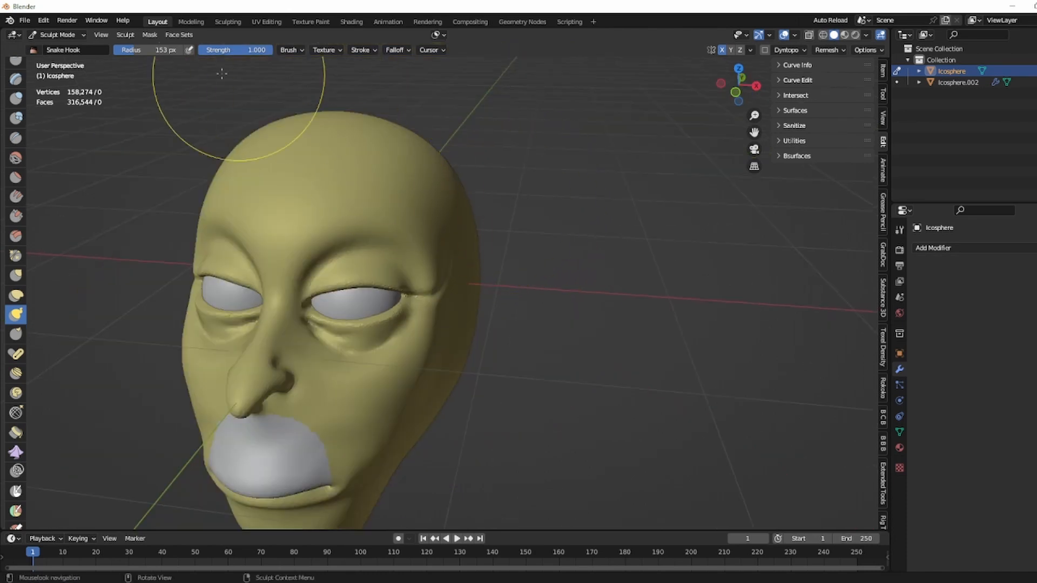
Hide the face set colours and show the wireframe overlay on the head
left_click(798, 35)
left_click(729, 333)
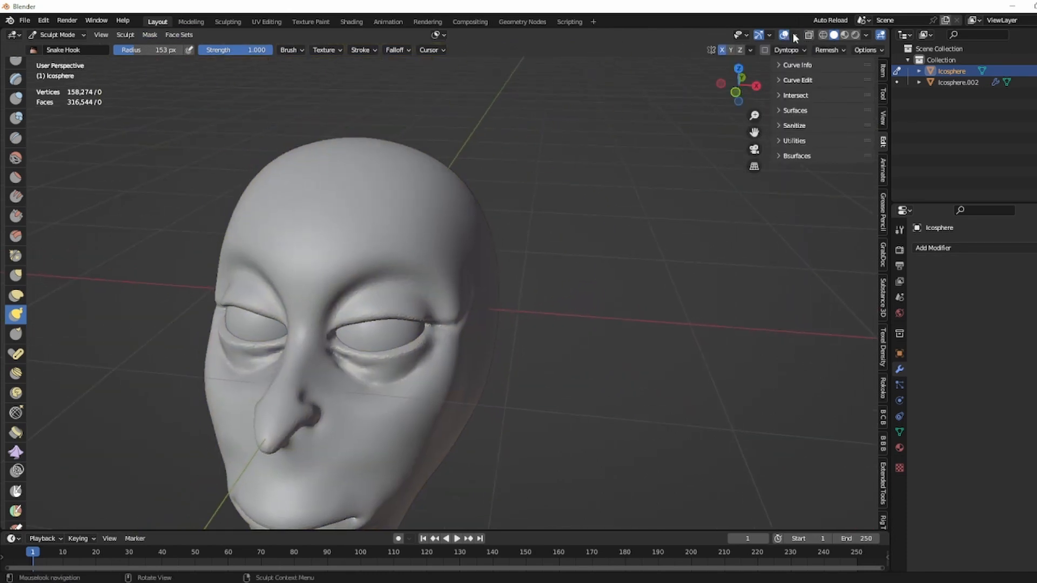
left_click(794, 36)
left_click(725, 225)
Pull a mirrored pair of long curved horns up from the sides of the forehead with the Snake Hook brush
middle_click_drag(609, 190, 533, 217, "shift")
mouse_move(375, 234)
left_mouse_down()
mouse_move(477, 136)
mouse_move(487, 90)
left_mouse_up()
scroll(488, 105, "up", 5)
left_click_drag(473, 196, 482, 198)
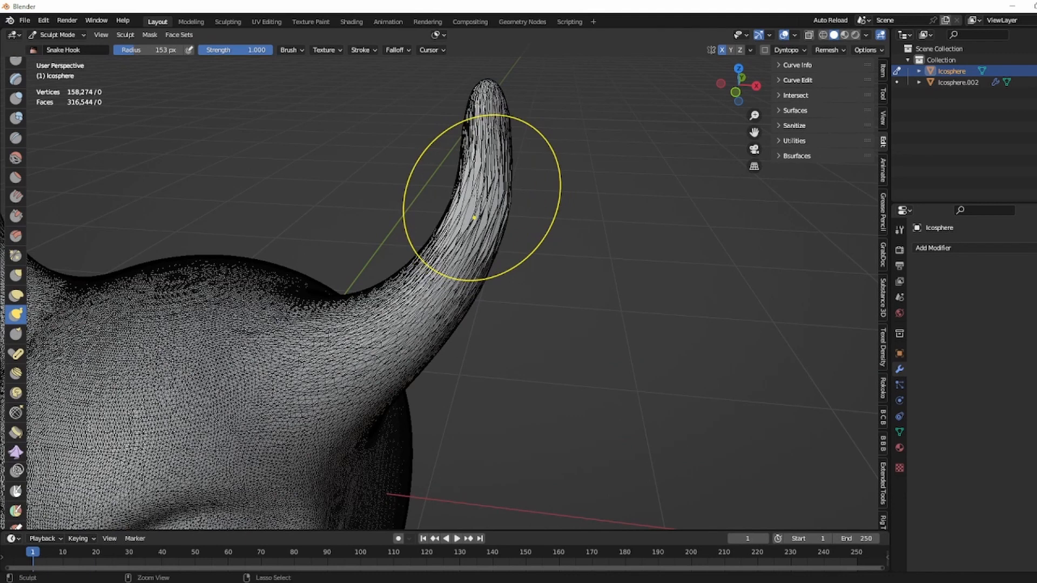
key("ctrl+z")
mouse_move(476, 199)
middle_mouse_down()
mouse_move(522, 211)
mouse_move(484, 199)
middle_mouse_up()
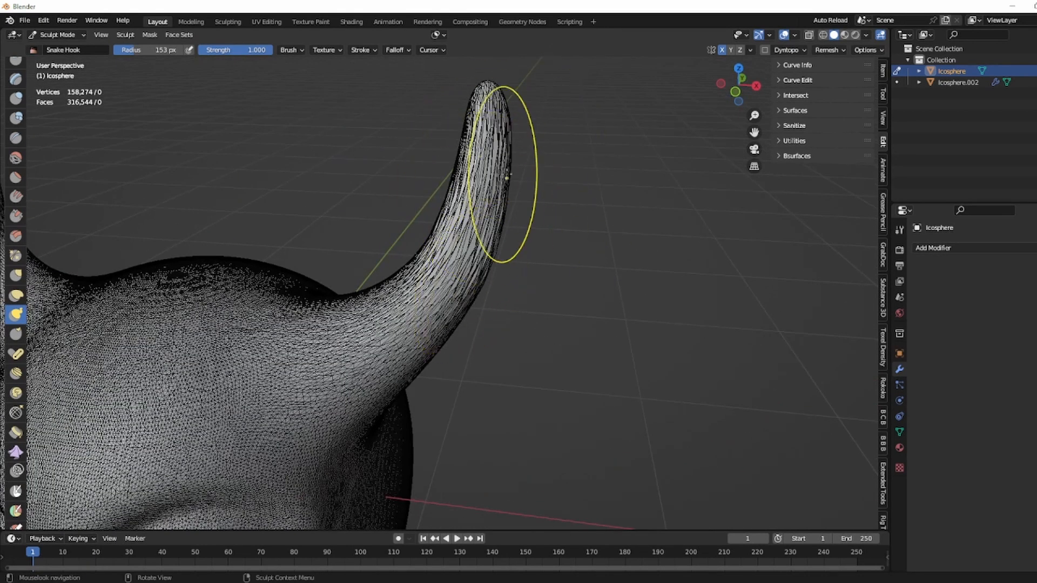
scroll(497, 195, "down", 6)
scroll(477, 203, "up", 6)
mouse_move(497, 194)
middle_mouse_down()
mouse_move(477, 204)
mouse_move(476, 299)
mouse_move(301, 382)
middle_mouse_up()
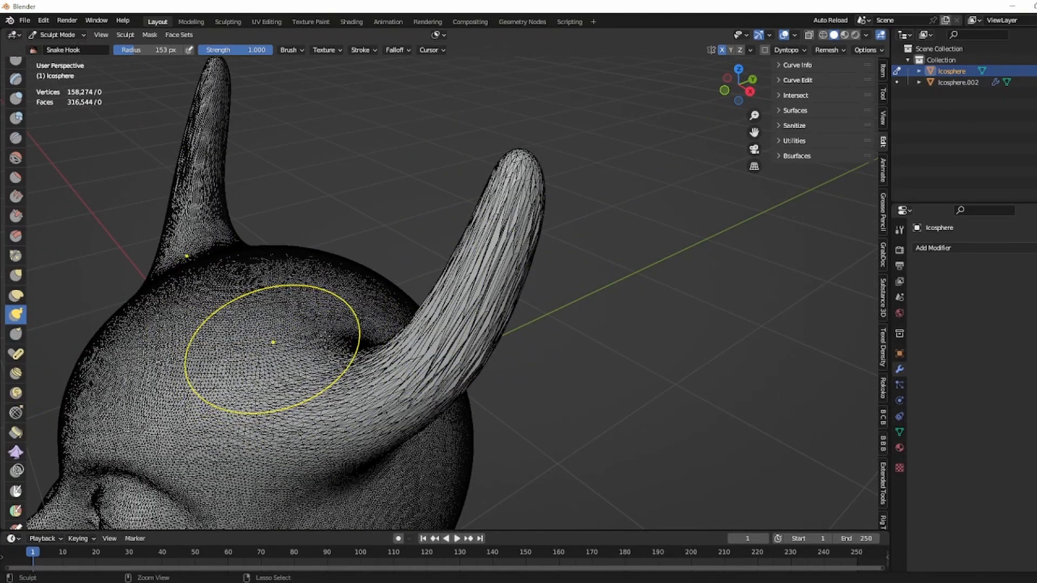
Voxel-remesh the head to even out the stretched horn topology and smooth the horns
key("ctrl+r")
middle_click_drag(551, 178, 521, 180)
left_click_drag(502, 259, 457, 354, "shift")
middle_click_drag(424, 349, 475, 371)
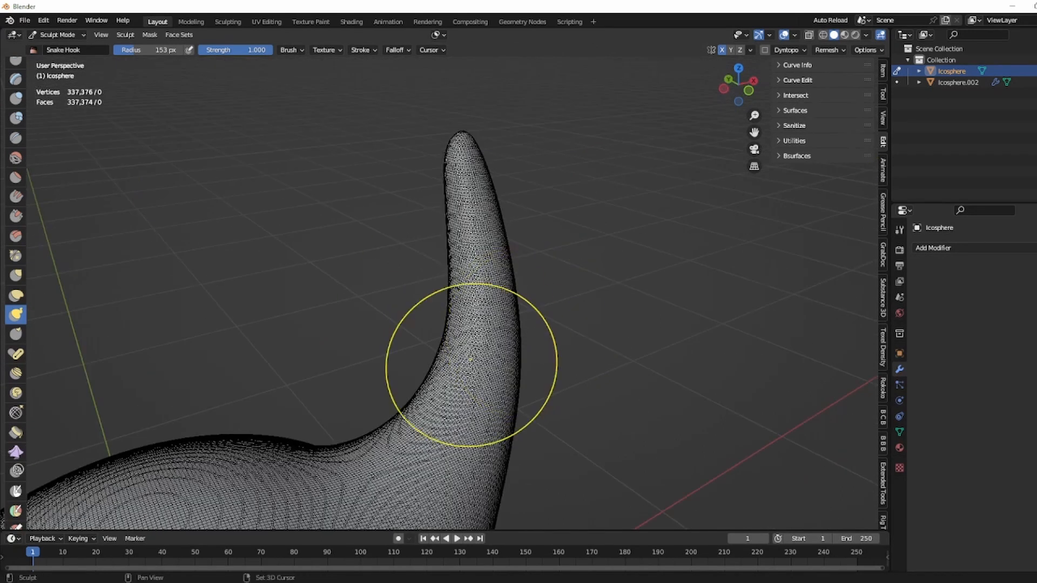
Hide the wireframe overlay on the horned head and select the Draw Sharp brush
left_click(795, 35)
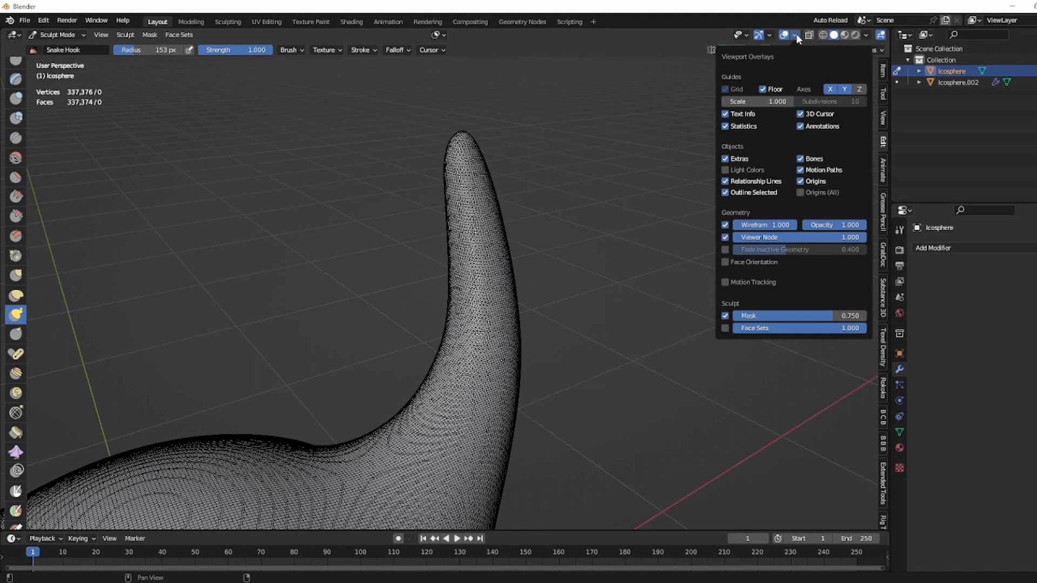
left_click(726, 225)
middle_click_drag(607, 222, 524, 185)
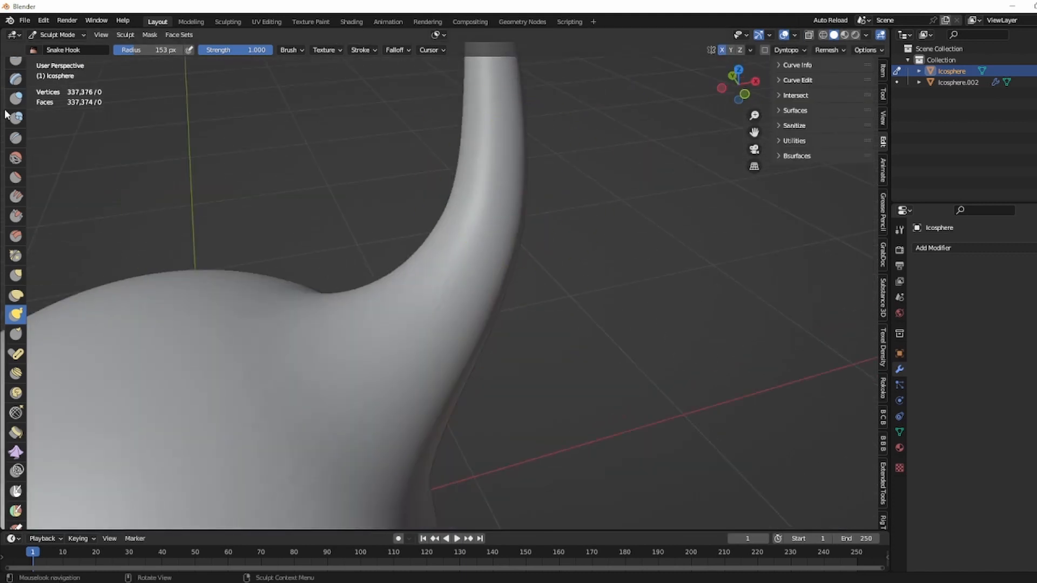
scroll(7, 114, "up", 5)
left_click(16, 90)
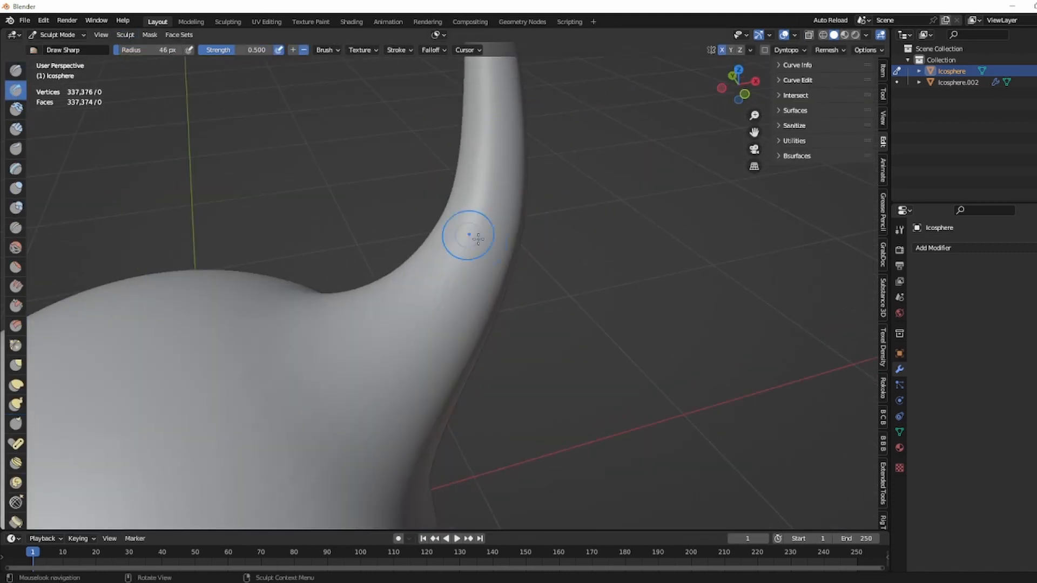
Try to carve a sharp crease around the base of the horn with the Draw Sharp brush
middle_click_drag(510, 297, 407, 280)
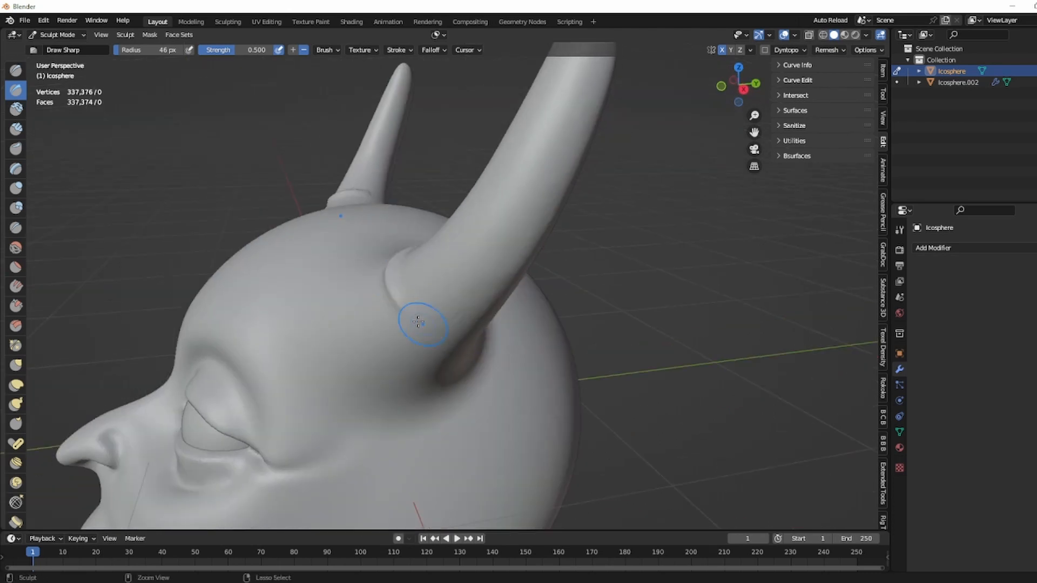
left_click_drag(425, 320, 420, 267)
middle_click_drag(420, 261, 478, 326)
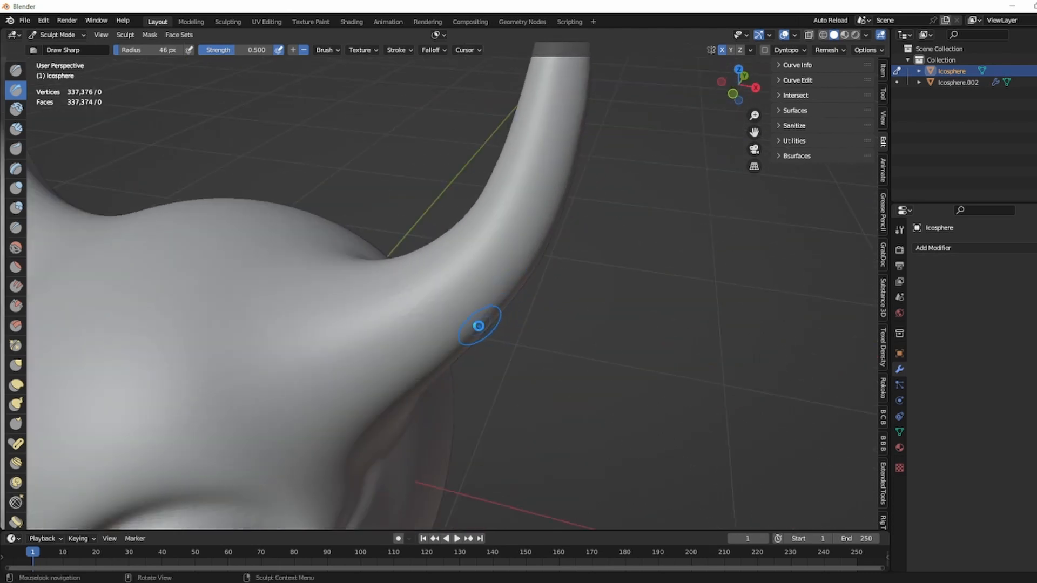
middle_click_drag(422, 249, 443, 282)
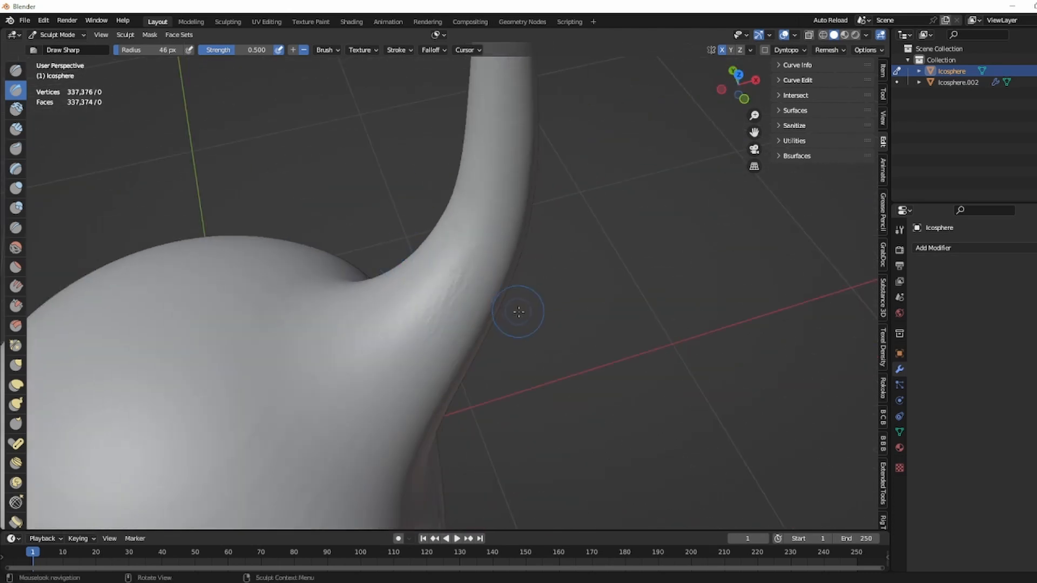
scroll(519, 311, "down", 3)
mouse_move(519, 311)
middle_mouse_down()
mouse_move(503, 261)
mouse_move(478, 234)
middle_mouse_up()
left_click_drag(410, 279, 410, 279)
scroll(556, 144, "down", 5)
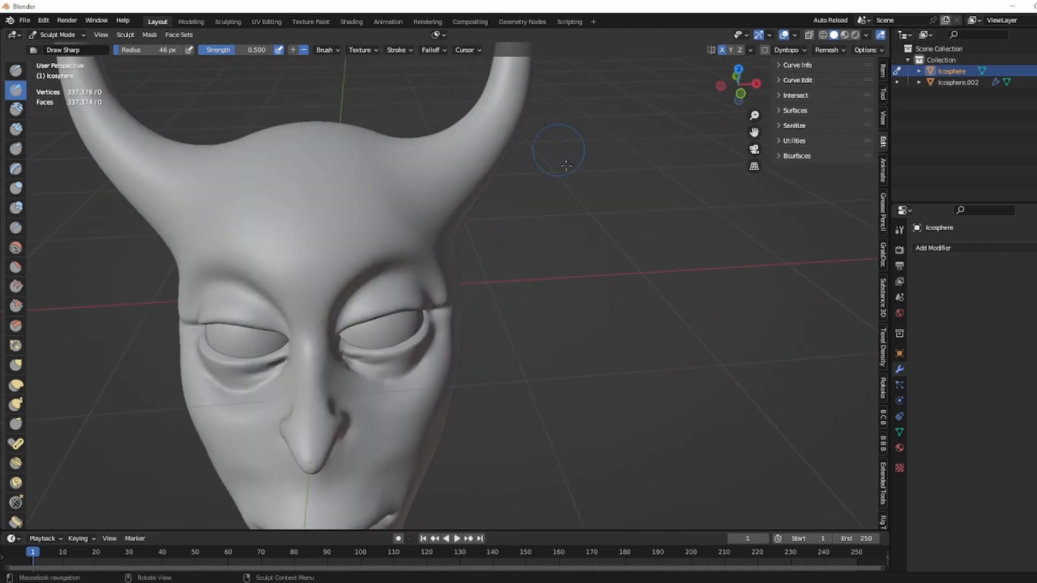
Switch to Object Mode and delete the horned head together with its eyeballs
middle_click_drag(528, 216, 461, 218)
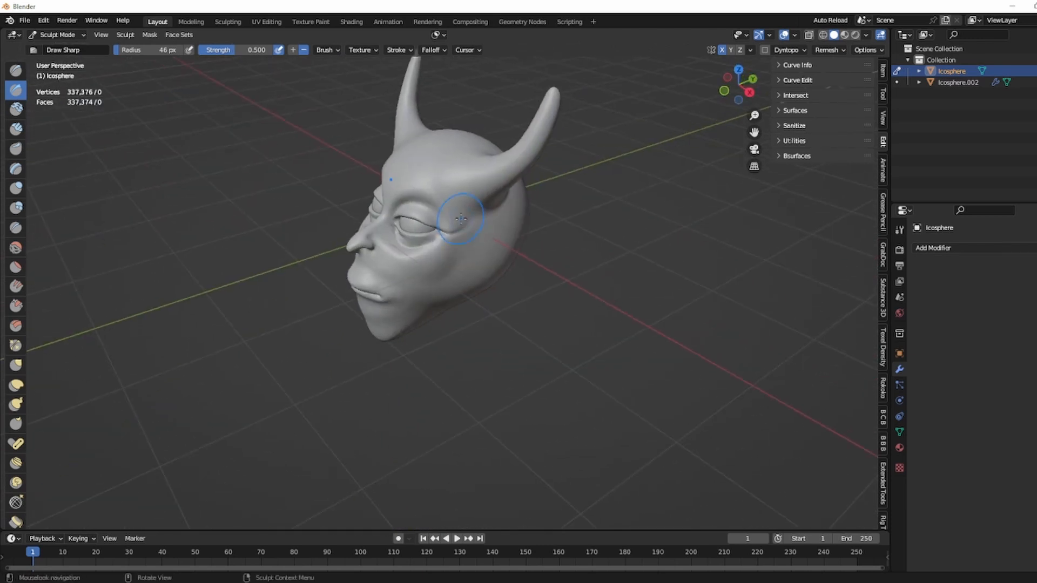
left_click(71, 35)
left_click(494, 224)
left_click(70, 35)
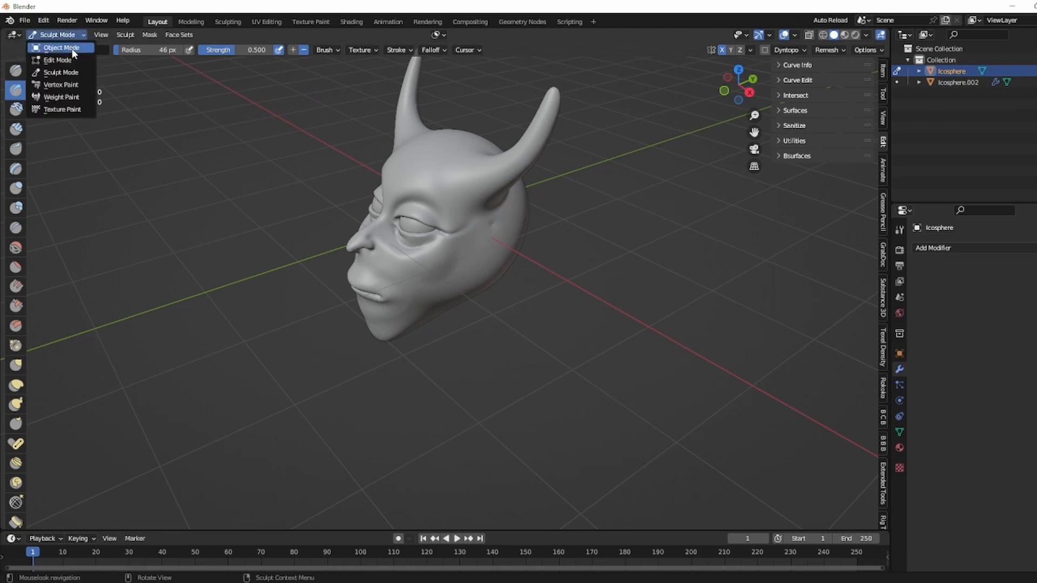
left_click(72, 49)
middle_click_drag(392, 274, 451, 267)
left_click(426, 234, "shift")
left_click(425, 235, "shift")
left_click(424, 249, "shift")
key("Delete")
Add a new ico sphere to the empty scene and put it into Sculpt Mode
key("shift+a")
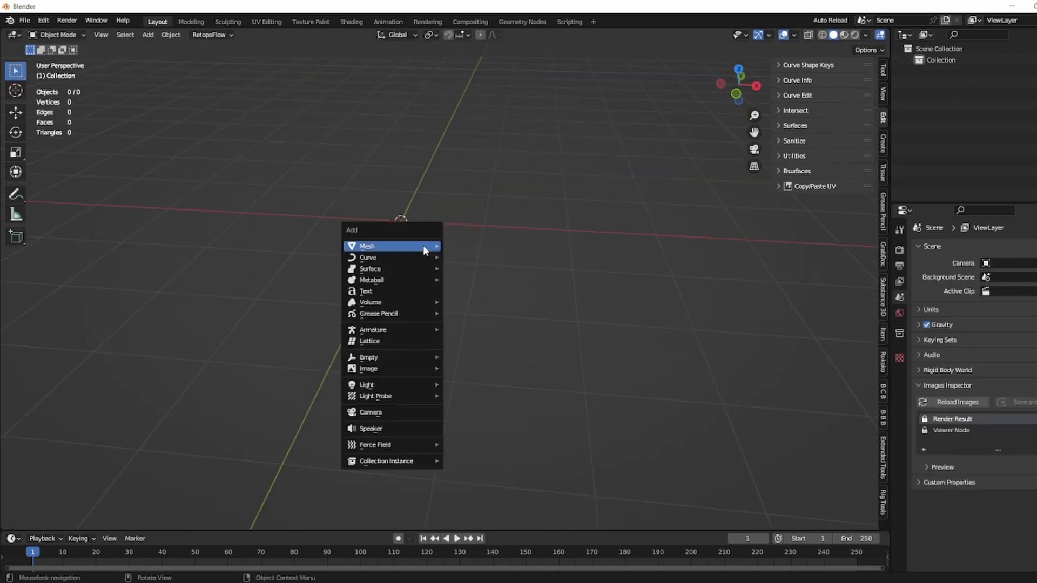
mouse_move(423, 245)
left_click(475, 291)
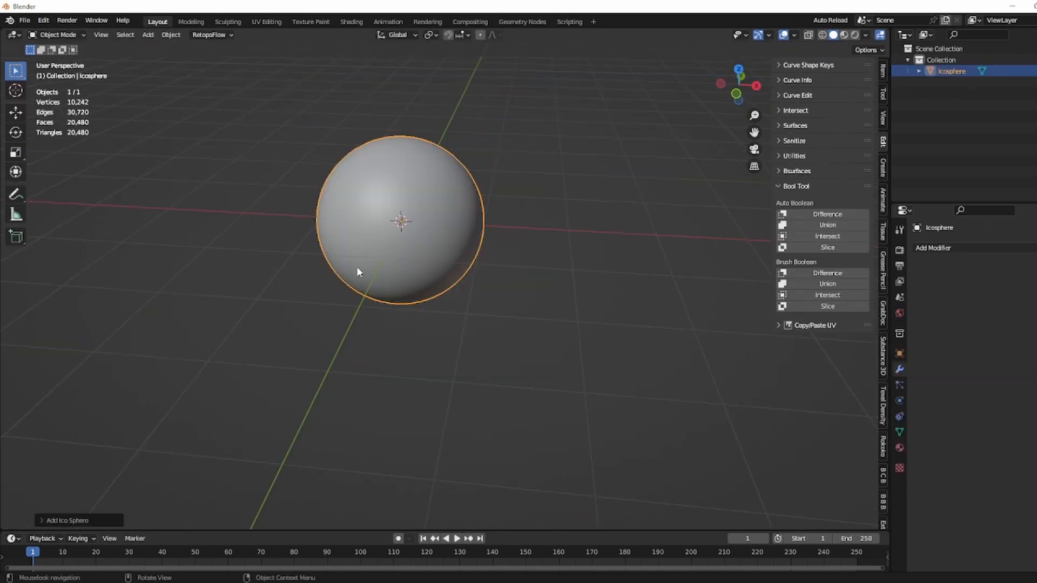
left_click(58, 34)
left_click(72, 72)
Voxel-remesh the sphere coarsely, test a Draw Sharp stroke on it and undo the stroke
key("r")
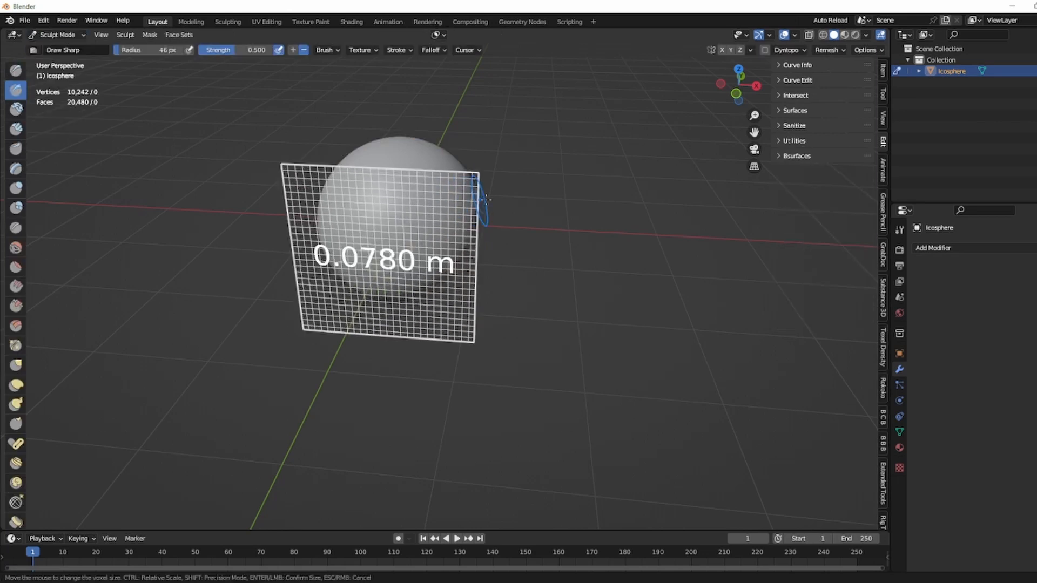
left_click(517, 190)
key("ctrl+r")
left_click_drag(397, 159, 292, 351)
key("ctrl+z")
Voxel-remesh the sphere at a finer voxel size and carve winding grooves across its front with the Draw Sharp brush
key("r")
left_click(642, 176)
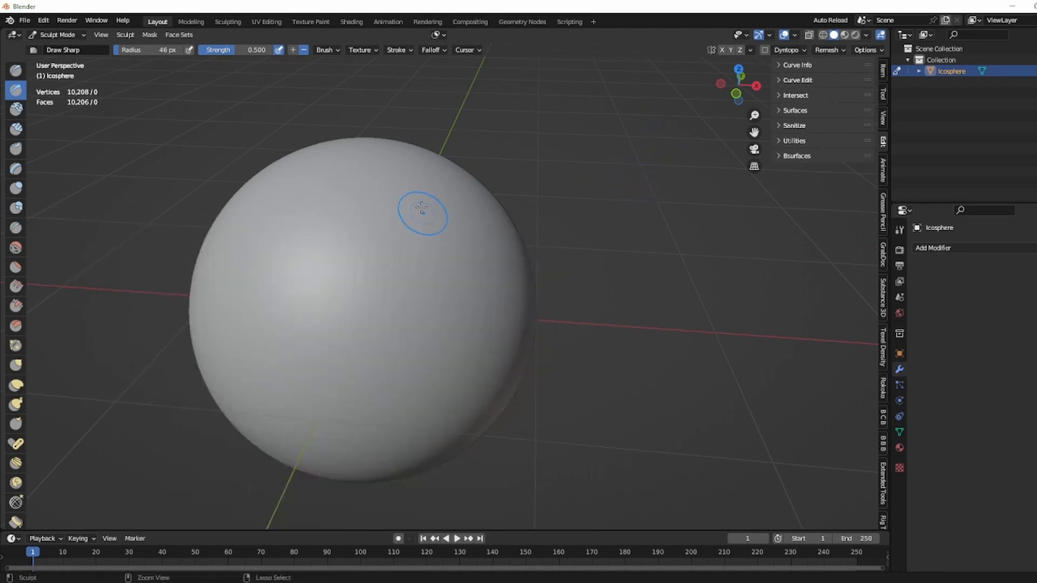
key("ctrl+r")
mouse_move(394, 156)
left_mouse_down()
mouse_move(303, 322)
mouse_move(309, 430)
mouse_move(285, 201)
left_mouse_up()
middle_click_drag(336, 163, 414, 181)
mouse_move(320, 190)
left_mouse_down()
mouse_move(274, 324)
mouse_move(307, 434)
left_mouse_up()
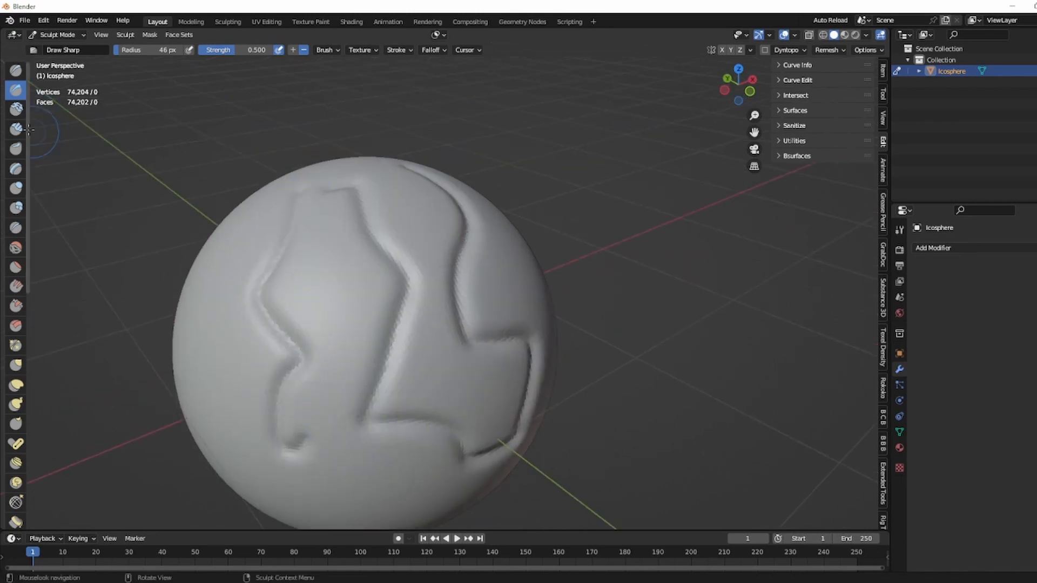
Try to draw a curved groove on the plain side of the sphere with the Draw Sharp brush
middle_click_drag(513, 208, 377, 214)
left_click_drag(439, 291, 375, 250)
left_click_drag(375, 250, 334, 237)
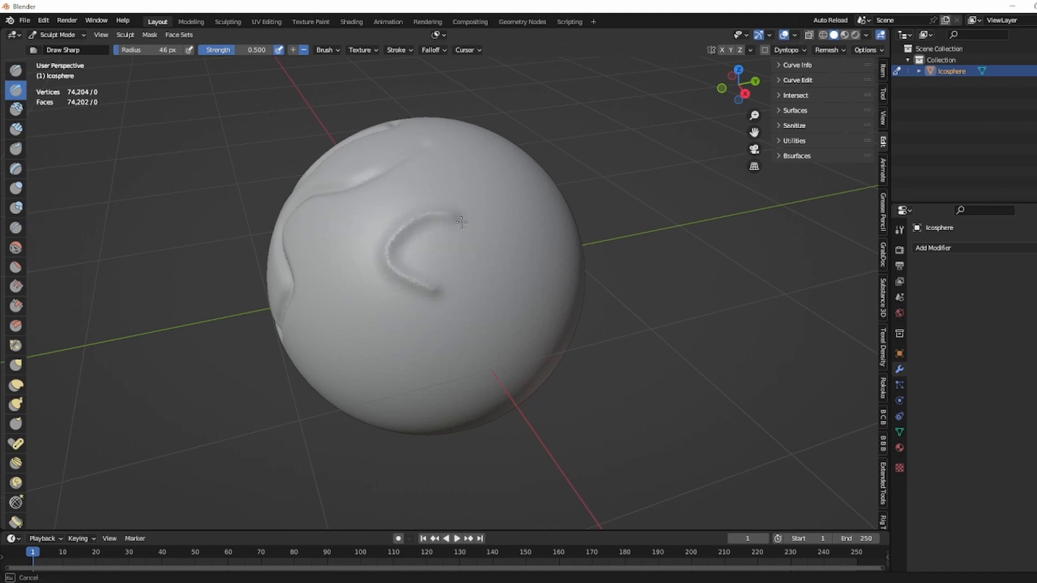
mouse_move(451, 220)
left_mouse_down()
mouse_move(393, 262)
mouse_move(334, 236)
left_mouse_up()
key("ctrl+z")
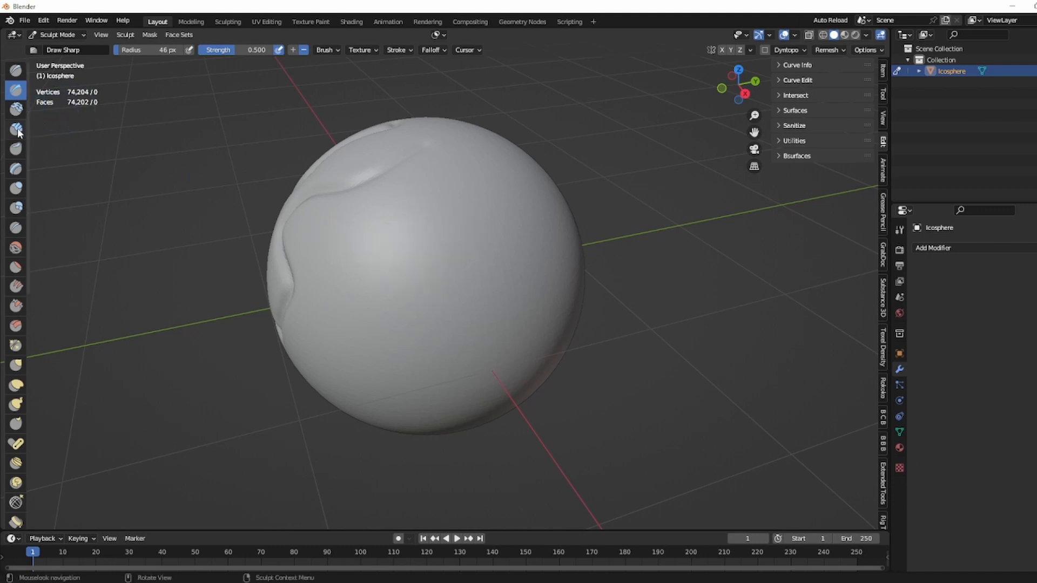
Carve two hollows, one above the other, into the plain side of the sphere with the Clay Strips brush
left_click(18, 133)
mouse_move(446, 243)
left_mouse_down()
mouse_move(470, 264)
mouse_move(459, 219)
mouse_move(494, 233)
mouse_move(405, 221)
mouse_move(465, 259)
left_mouse_up()
left_click_drag(410, 351, 497, 346)
mouse_move(497, 346)
middle_mouse_down()
mouse_move(509, 303)
mouse_move(584, 215)
mouse_move(373, 246)
mouse_move(411, 227)
middle_mouse_up()
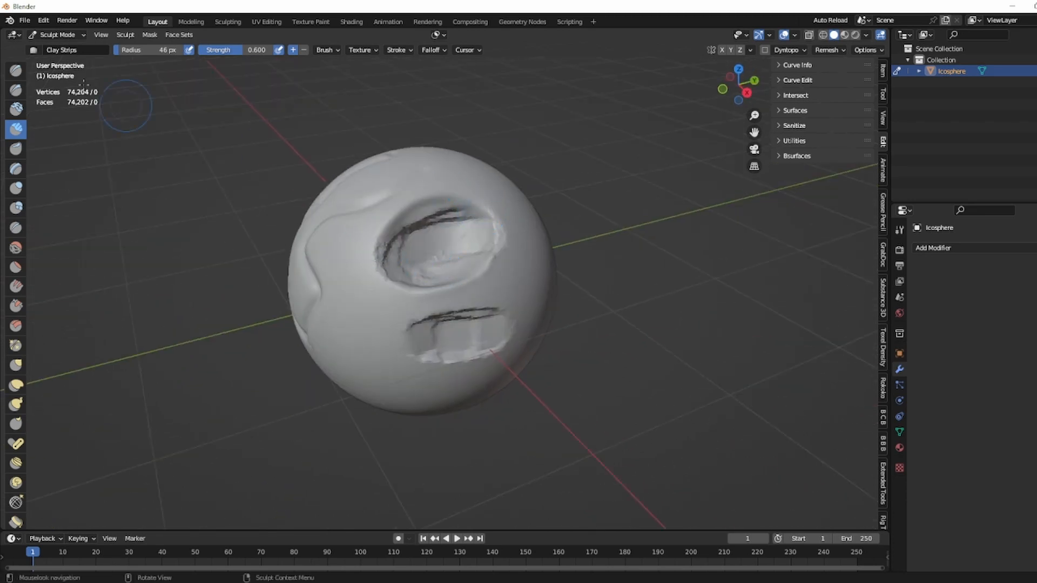
Switch the sculpted sphere to Object Mode and look through the mesh primitives and modifiers on offer
left_click(57, 34)
left_click(57, 47)
middle_click_drag(324, 216, 495, 206)
key("shift+a")
mouse_move(494, 207)
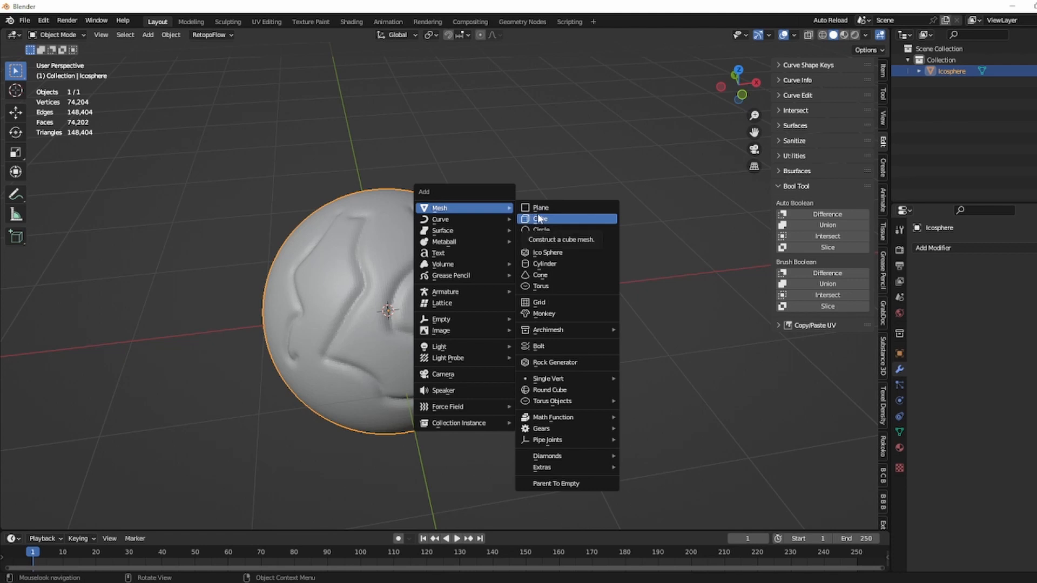
left_click(997, 247)
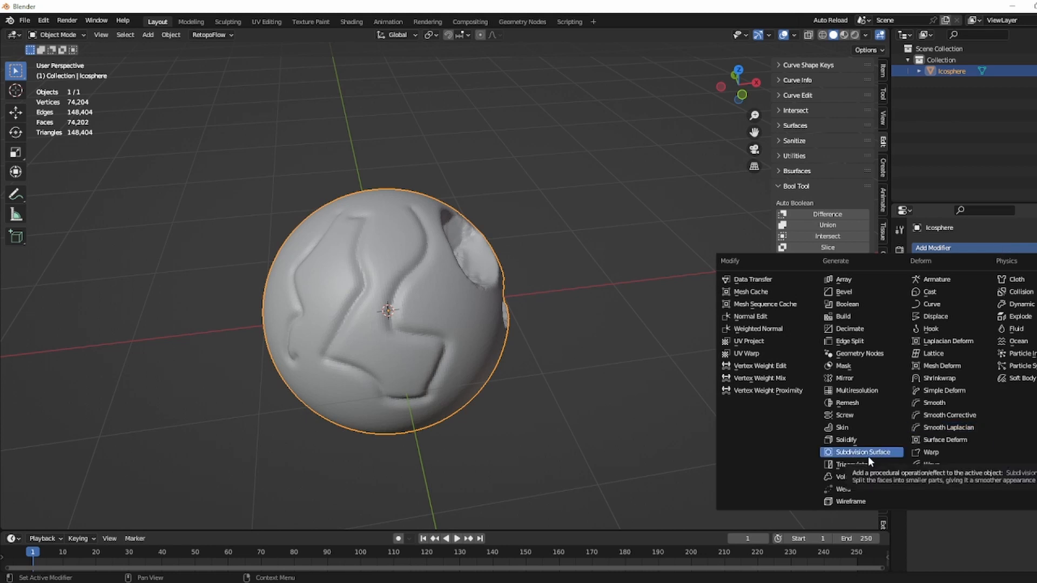
Add a cube at the sphere's centre and scale it up so that it encloses the sphere
middle_click_drag(621, 297, 504, 242)
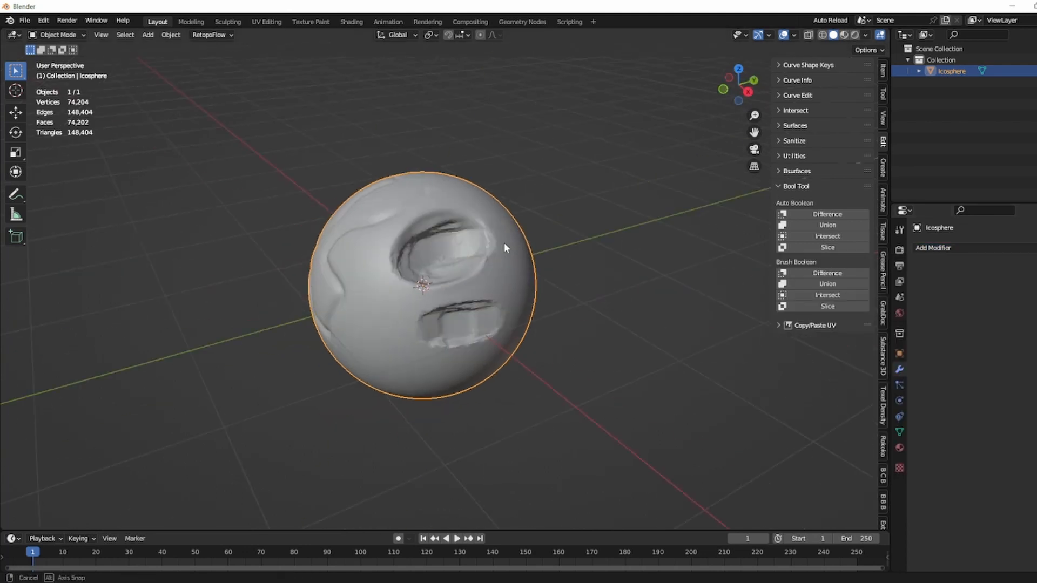
key("shift+a")
mouse_move(498, 244)
left_click(543, 247)
key("s")
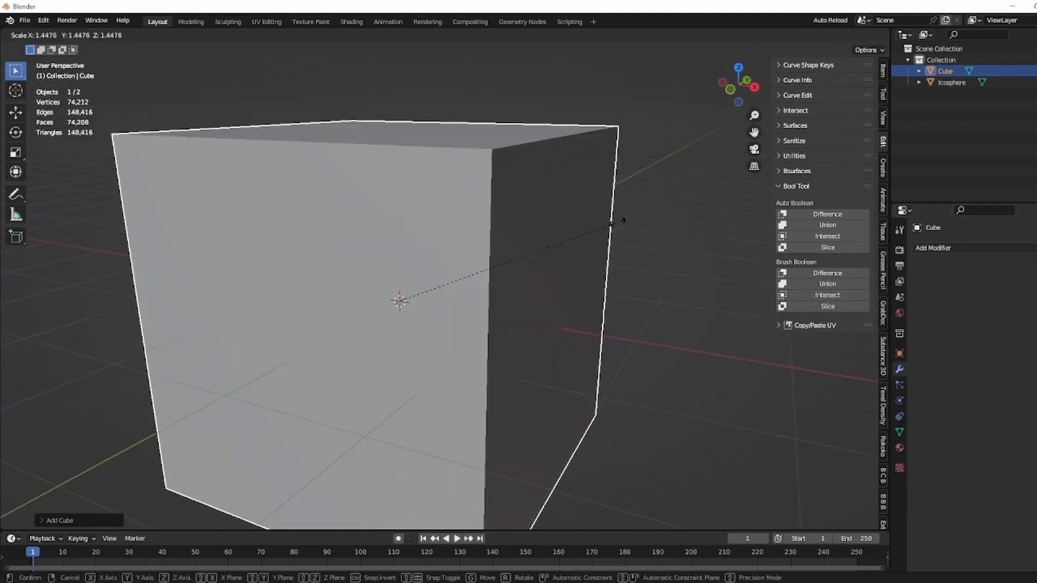
left_click(570, 222)
Try to subdivide the whole cube mesh in Edit Mode
key("Tab")
right_click(561, 236)
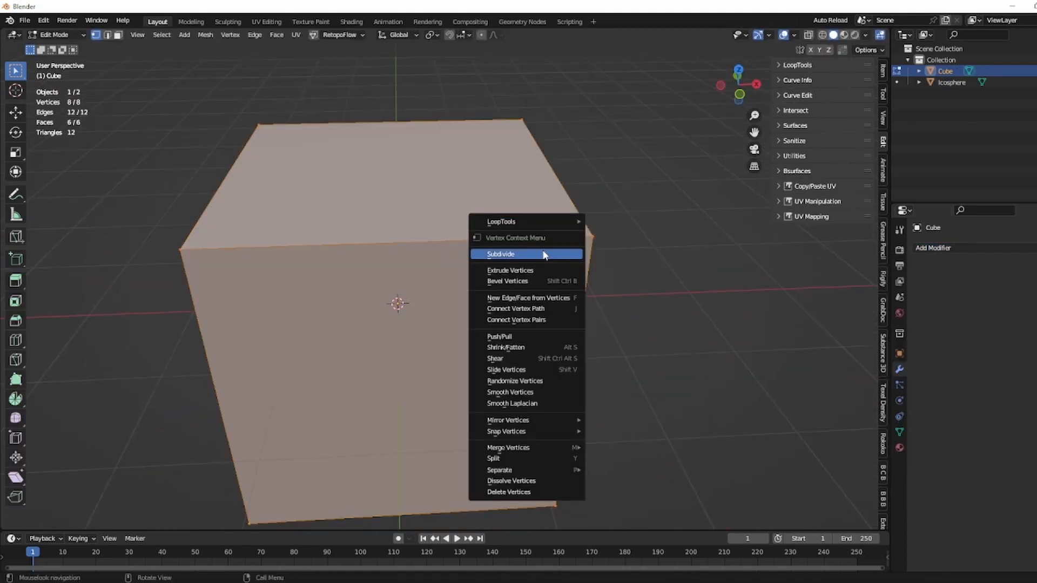
left_click(544, 255)
key("ctrl+z")
Round the cube with a Subdivision Surface modifier at 4 viewport levels and apply the modifier
left_click(955, 247)
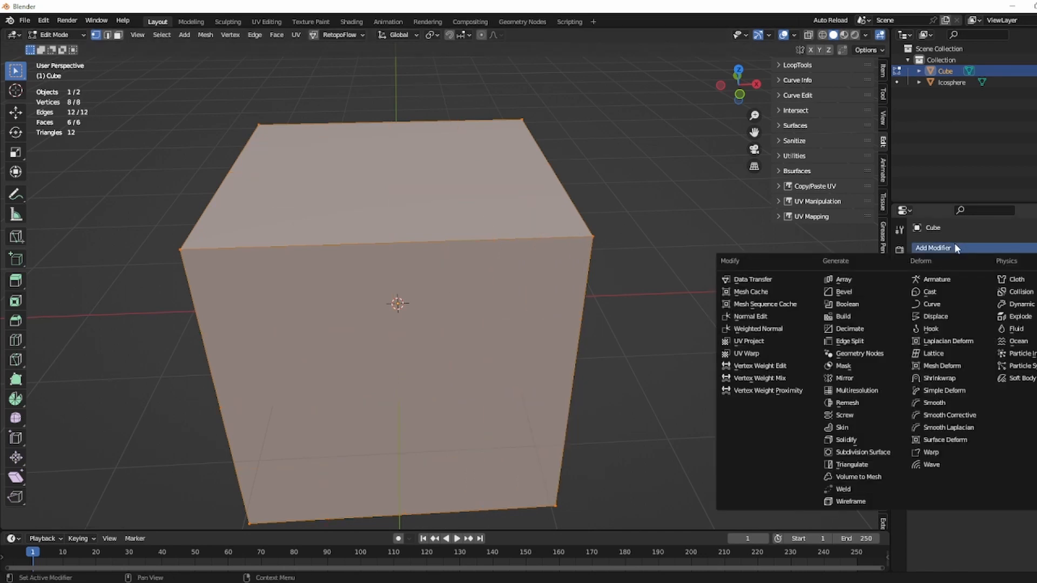
left_click(875, 453)
left_click(1036, 297)
left_click(1036, 298)
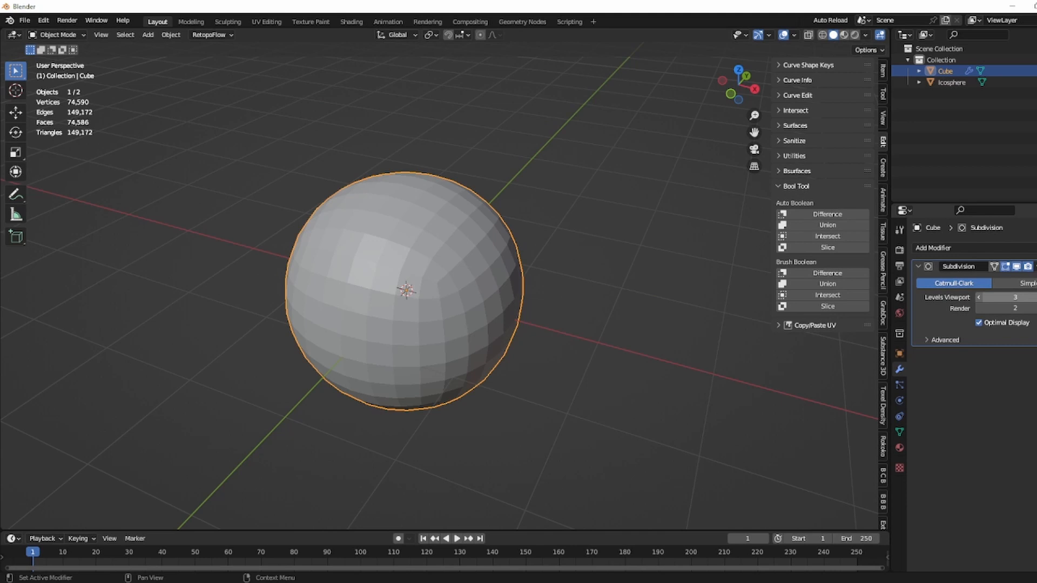
left_click(1036, 297)
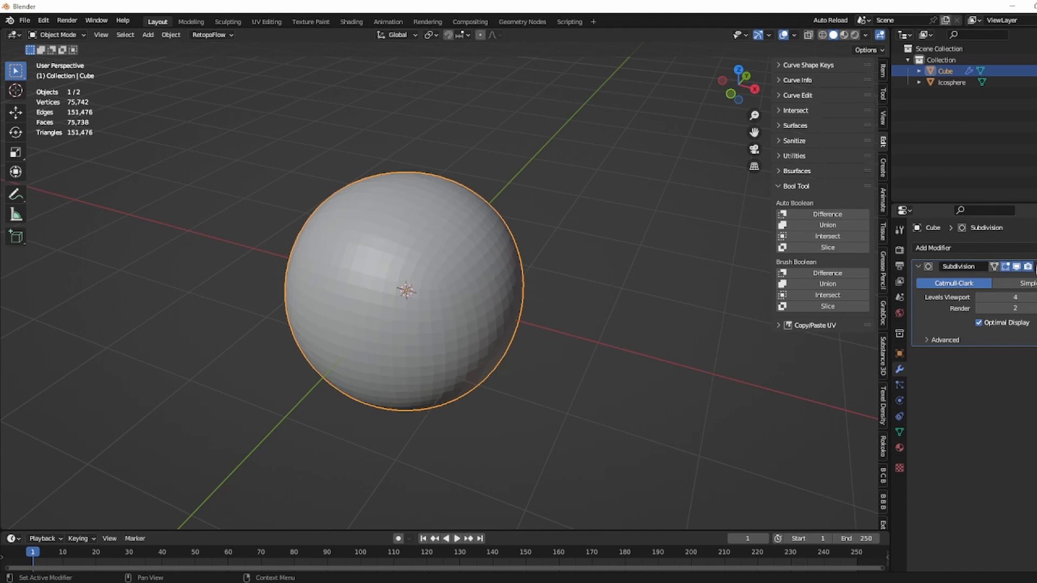
left_click(1035, 266)
left_click(997, 271)
Add a Multiresolution modifier to the rounded cube and subdivide it to level 4
left_click(955, 248)
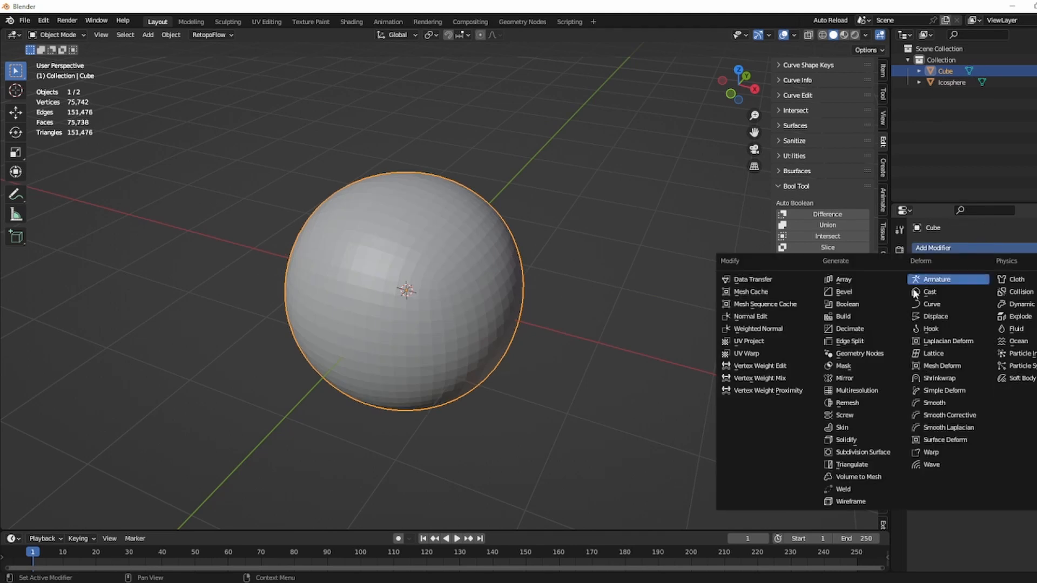
left_click(855, 391)
left_click(1027, 366)
left_click(1029, 366)
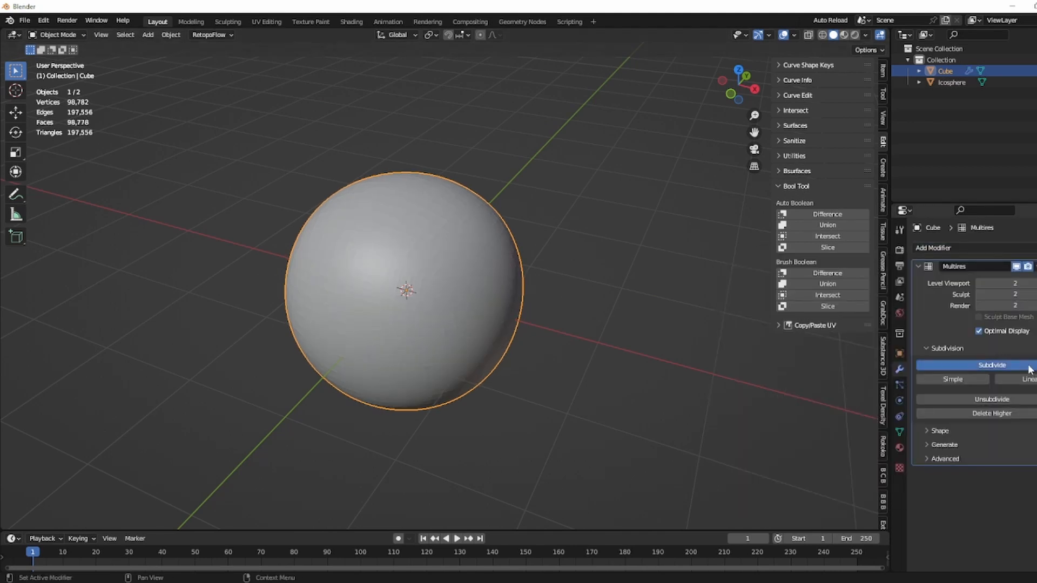
left_click(1029, 365)
left_click(1029, 366)
middle_click_drag(585, 265, 637, 266)
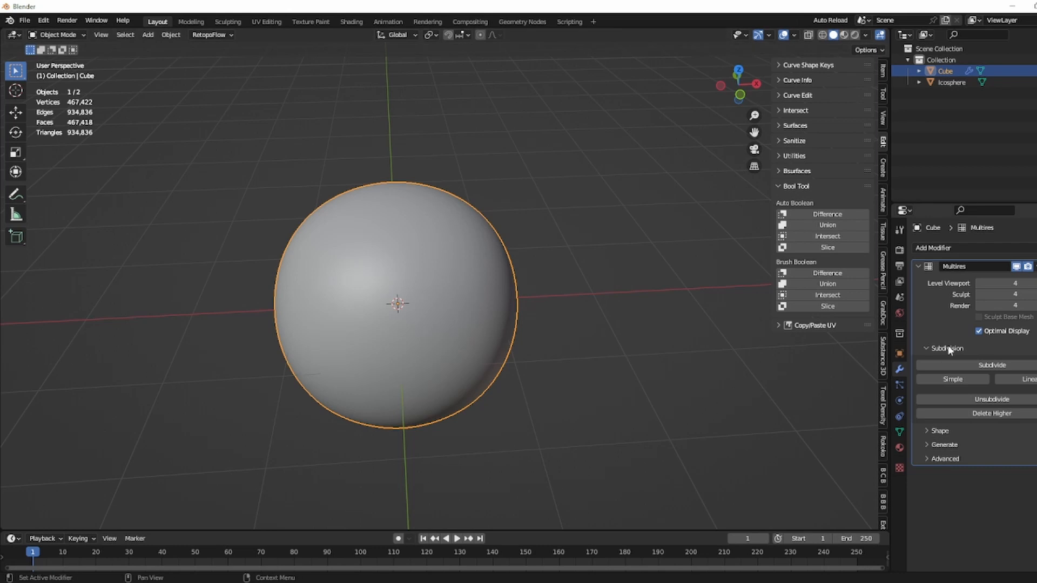
Add a Shrinkwrap modifier to the cube with the Project wrap method, Negative enabled and the Icosphere as target
left_click(976, 247)
left_click(958, 376)
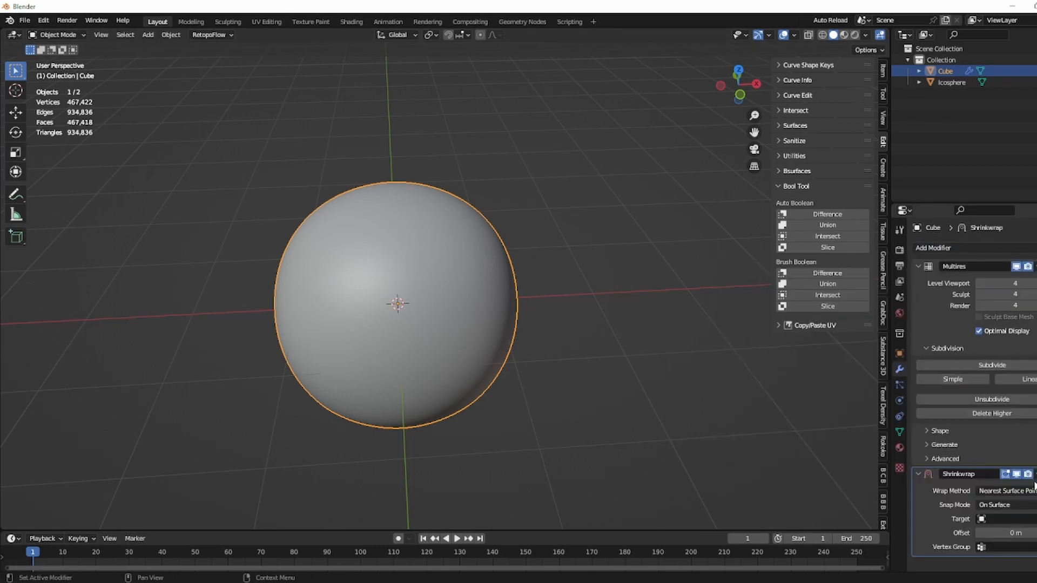
left_click(1012, 490)
left_click(1009, 514)
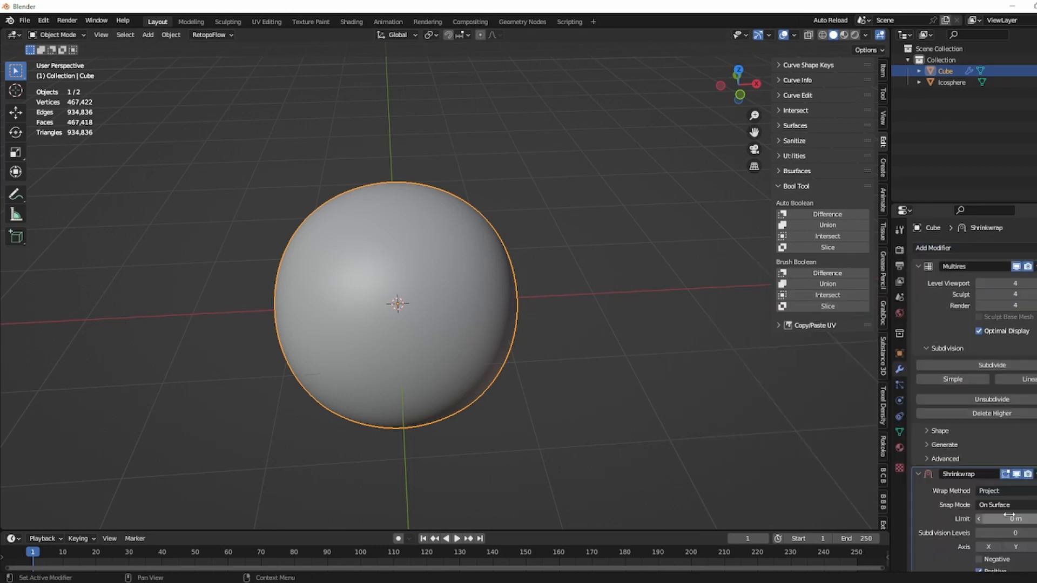
scroll(1010, 508, "down", 2)
left_click(978, 513)
scroll(1021, 517, "down", 2)
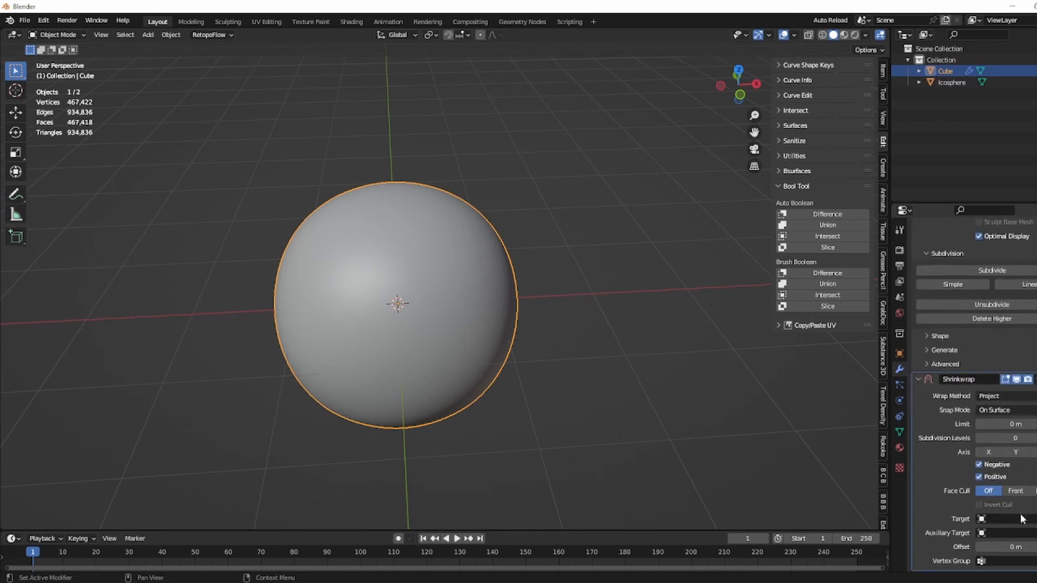
left_click(1009, 520)
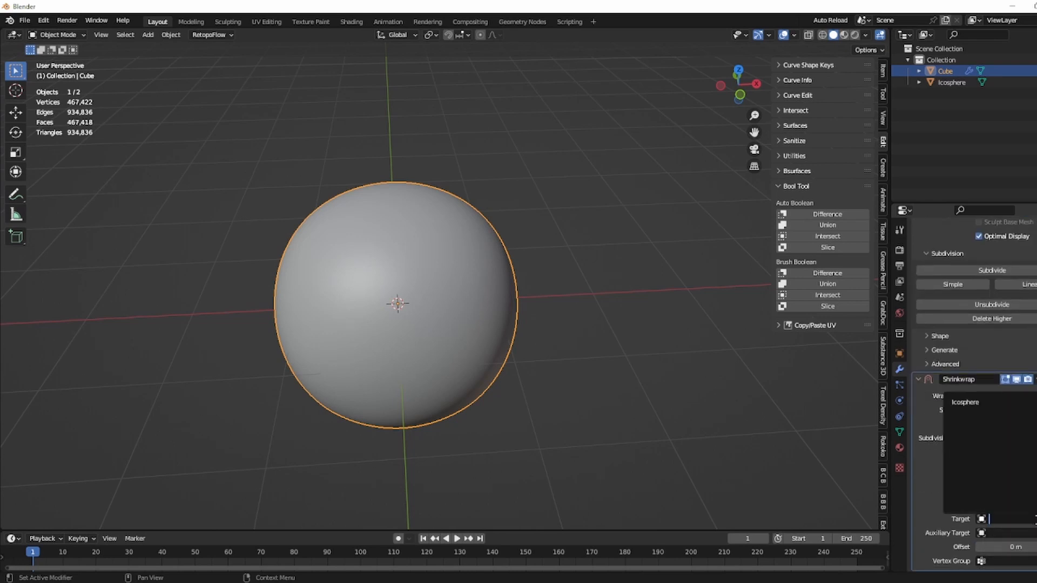
left_click(967, 398)
Inspect the details projected onto the cube and select the overlapping Icosphere
middle_click_drag(389, 302, 442, 303)
left_click(442, 298)
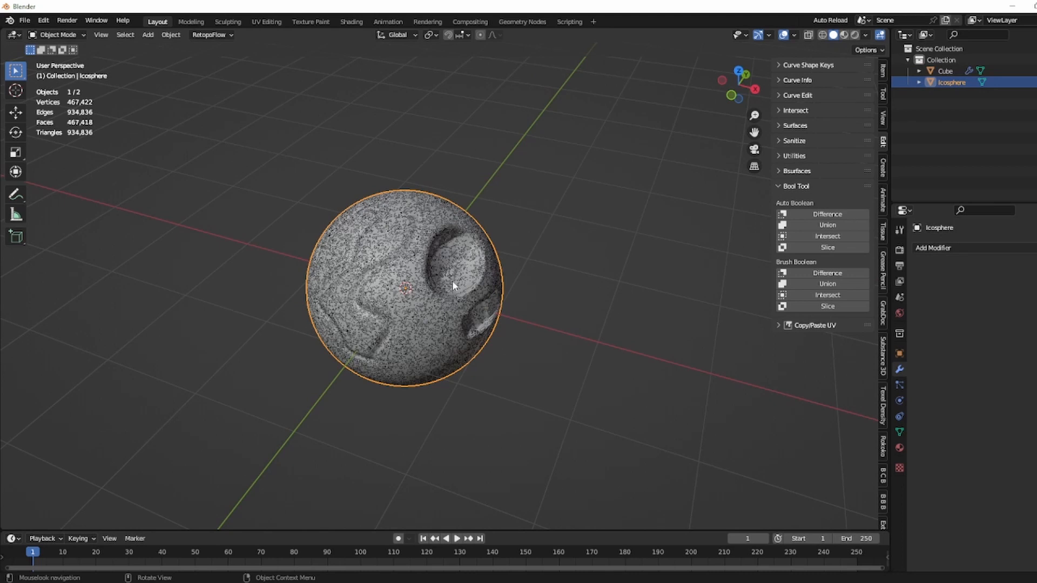
middle_click_drag(482, 261, 671, 260)
left_click(946, 71)
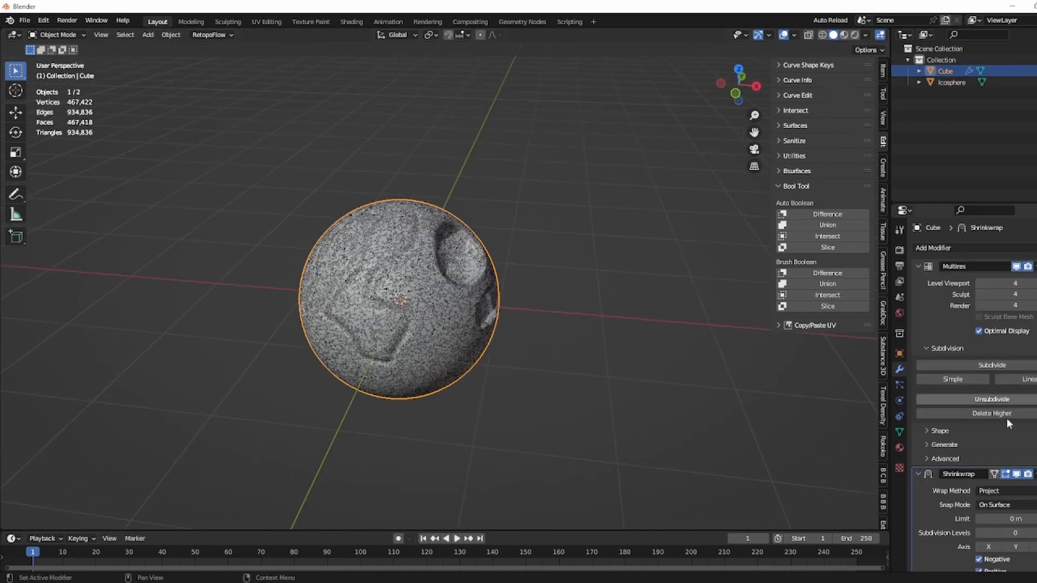
left_click(419, 254)
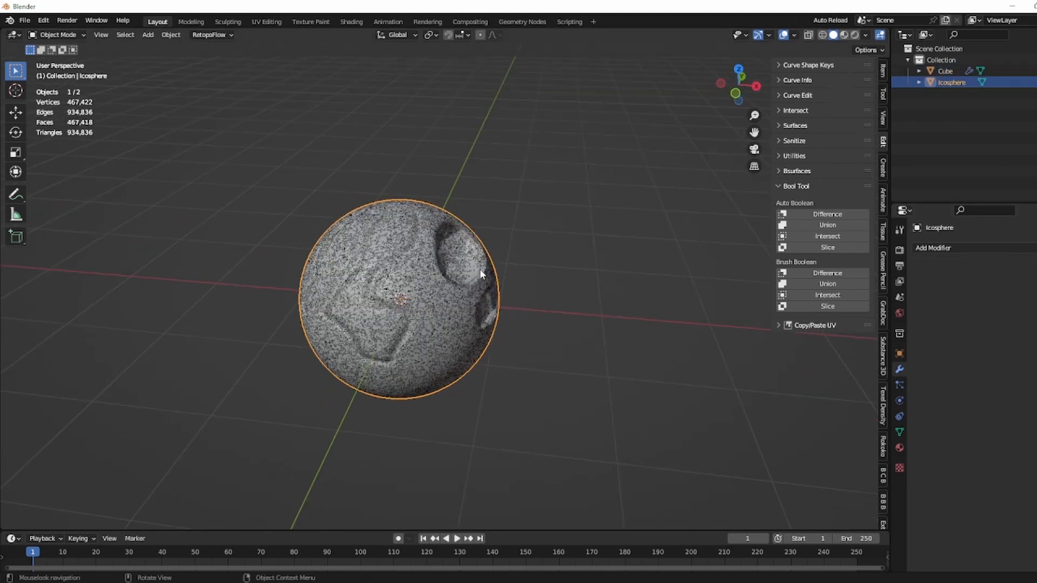
Hide the Icosphere and select the cube carrying the projected details
middle_click_drag(479, 269, 455, 275)
key("h")
left_click(457, 272)
scroll(374, 242, "up", 6)
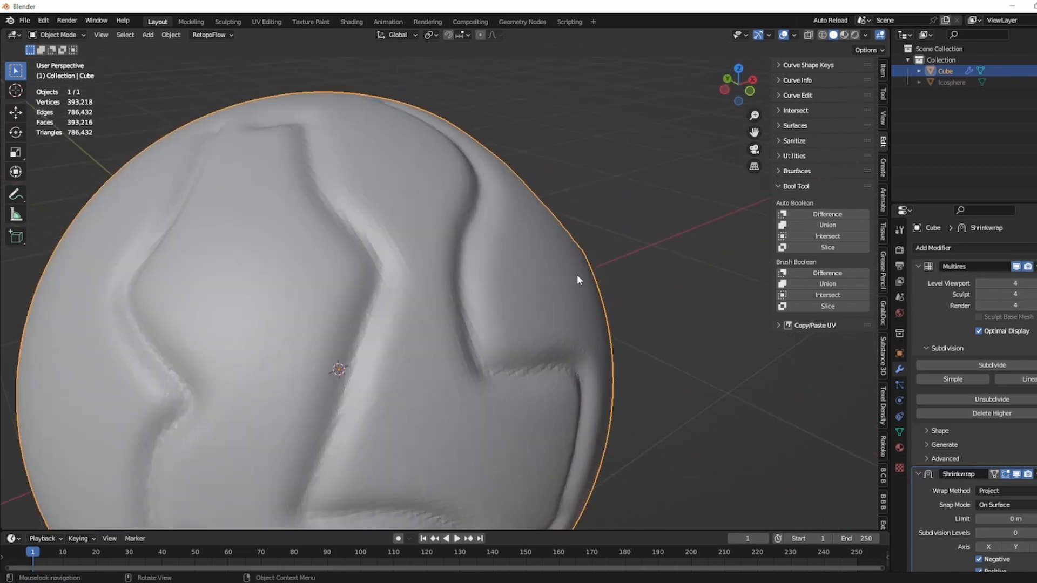
Show the wireframe overlay and compare the cube's mesh density with Optimal Display off and on
middle_click_drag(582, 279, 505, 291)
left_click(794, 34)
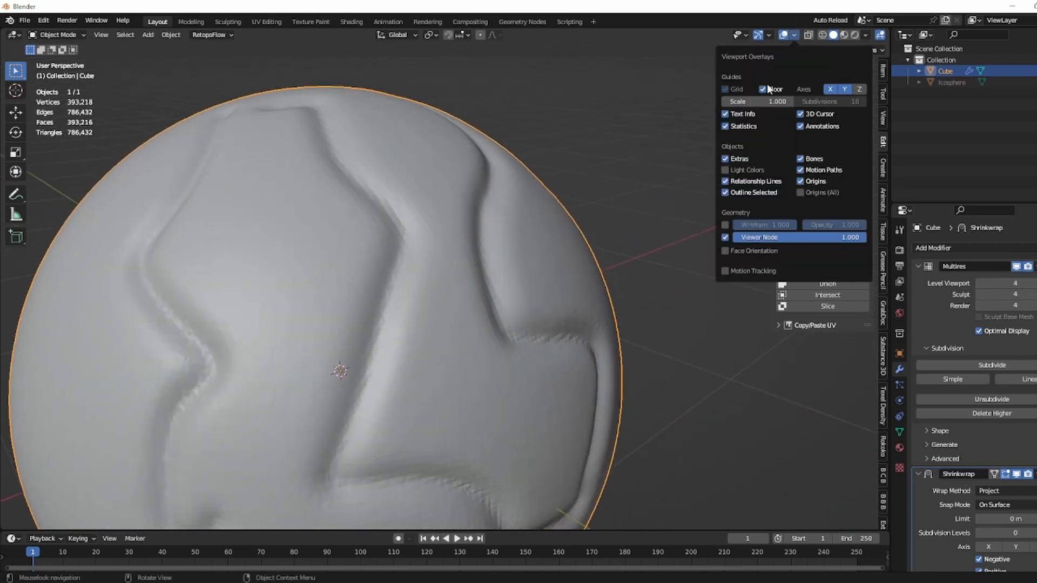
left_click(725, 224)
middle_click_drag(637, 227, 566, 215)
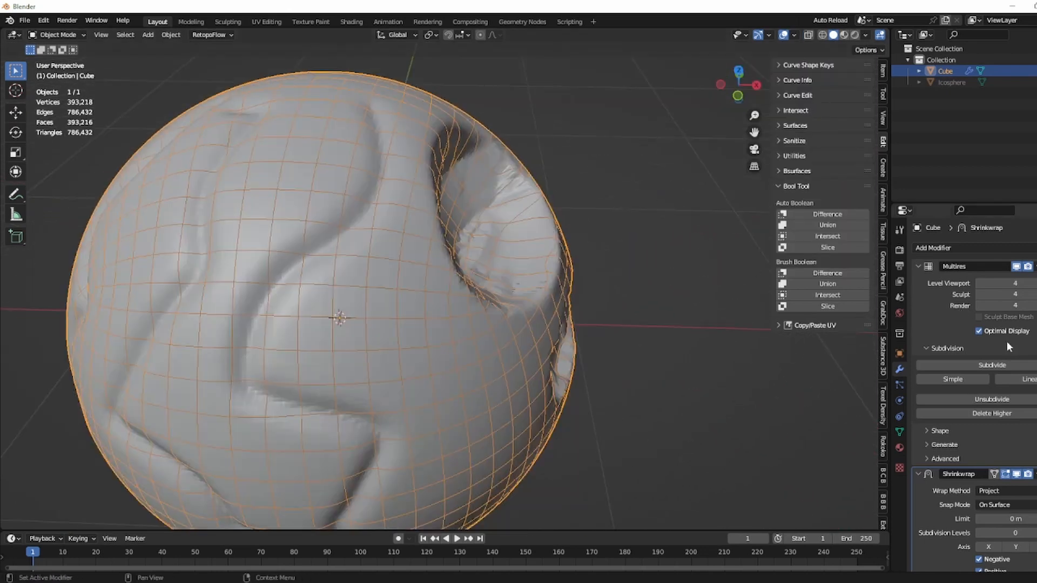
left_click(979, 331)
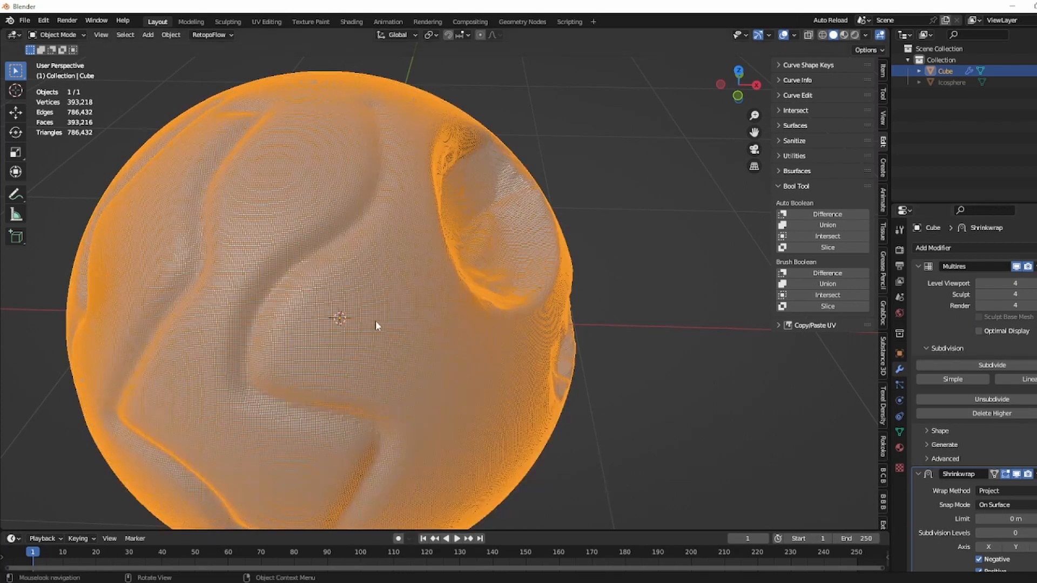
left_click(979, 330)
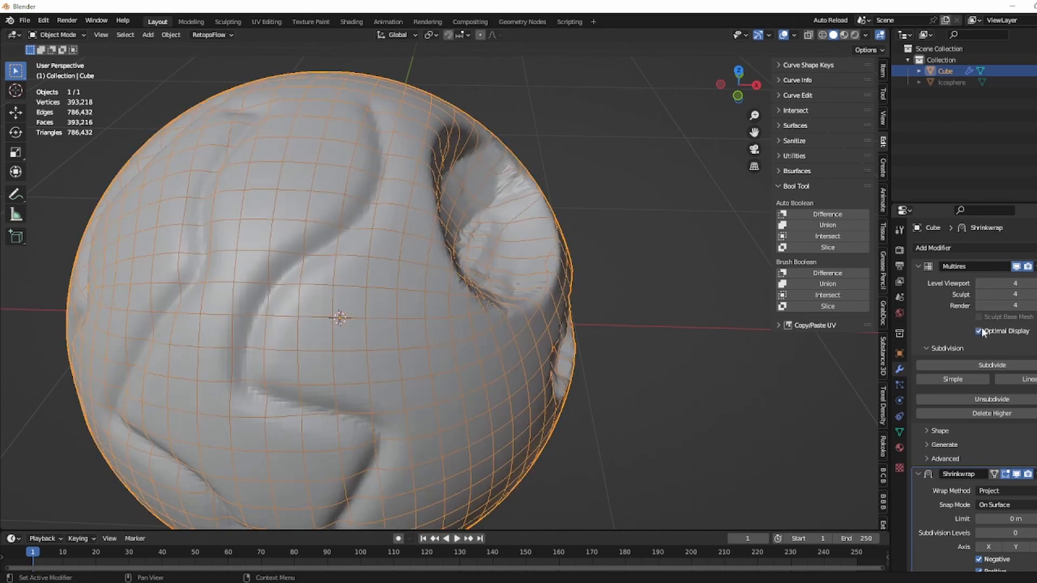
scroll(691, 336, "down", 2)
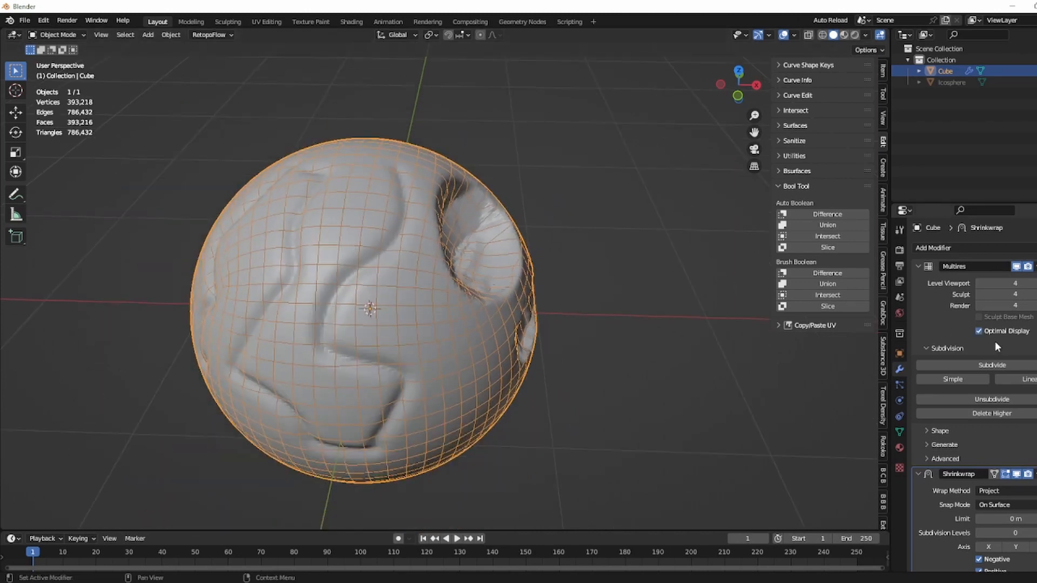
Apply the cube's Shrinkwrap modifier
middle_click_drag(650, 331, 707, 305, "shift")
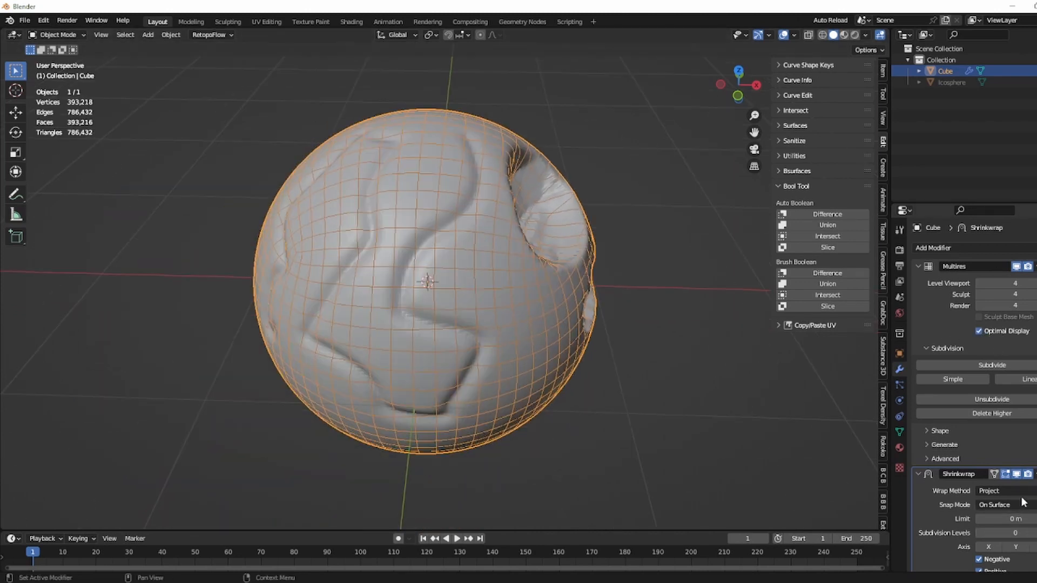
left_click(1036, 474)
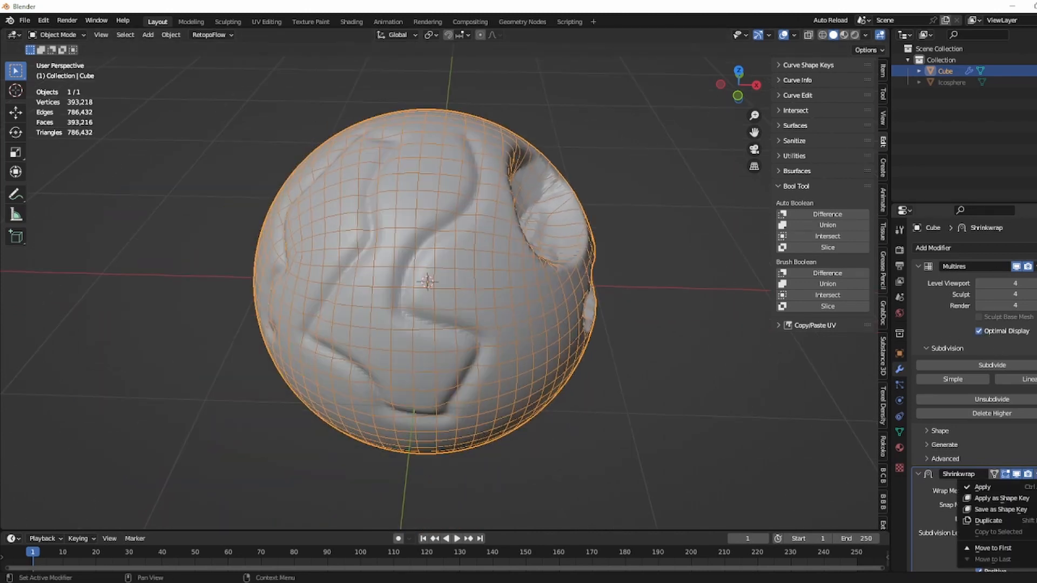
left_click(1032, 487)
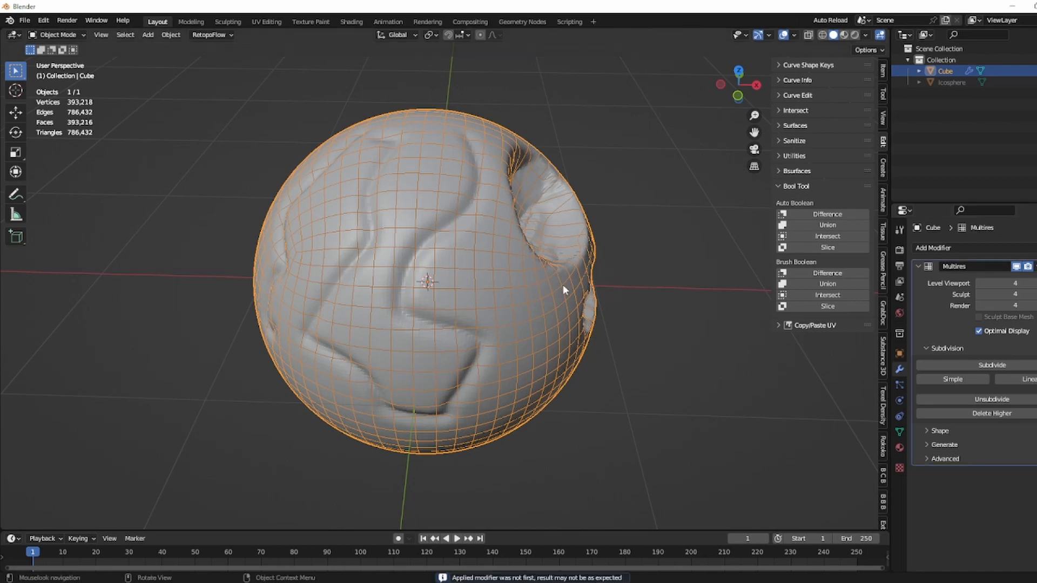
Check the cube's details at lower Multires viewport levels, returning the level to 4
left_click(979, 284)
left_click(979, 283)
left_click(979, 283)
left_click(979, 283)
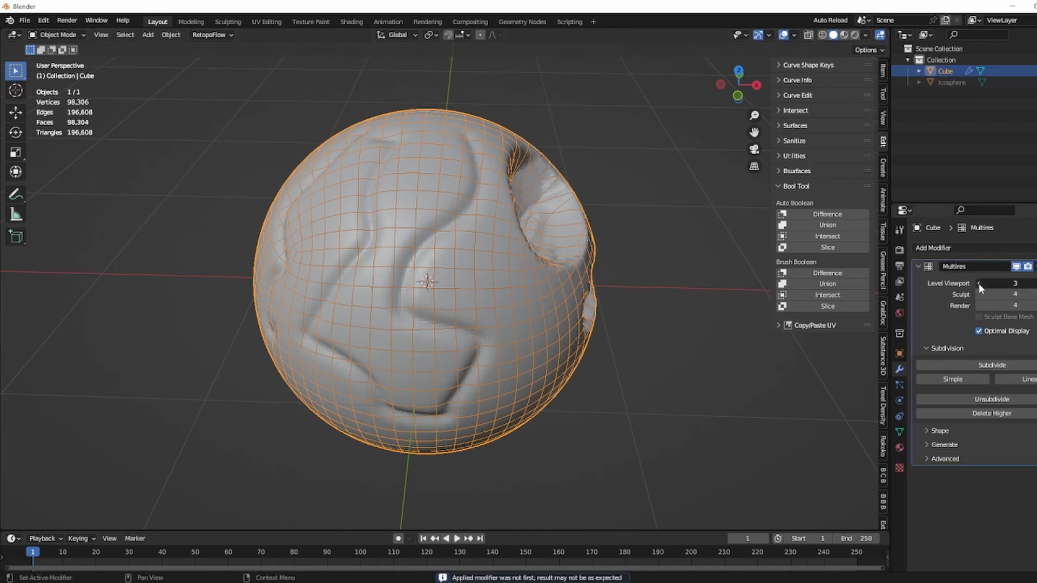
left_click_drag(979, 284, 1031, 285)
Apply the Multires base so the base mesh conforms to the details, and compare viewport levels 0 and 4
left_click(960, 431)
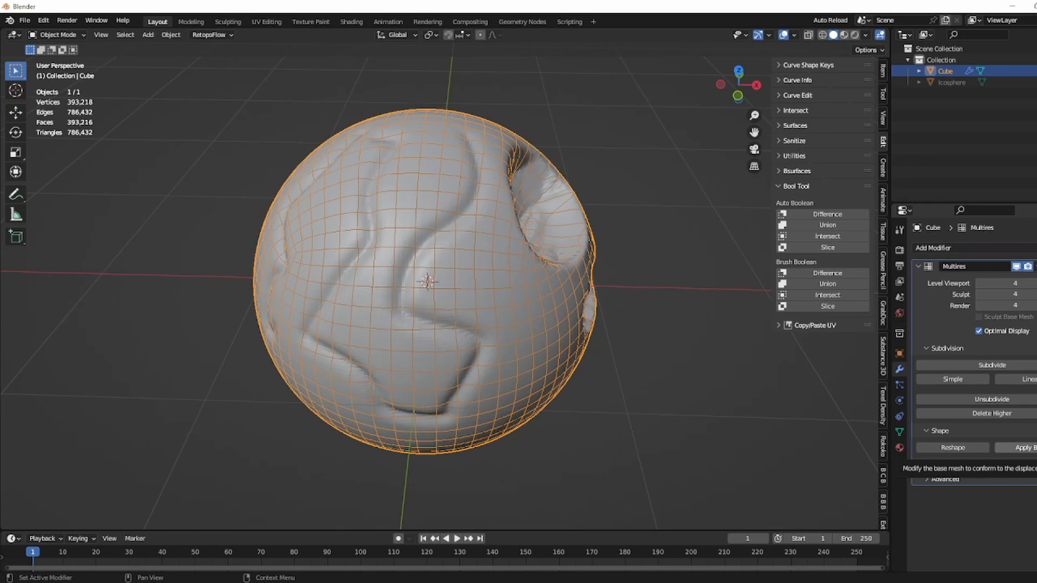
left_click(1021, 448)
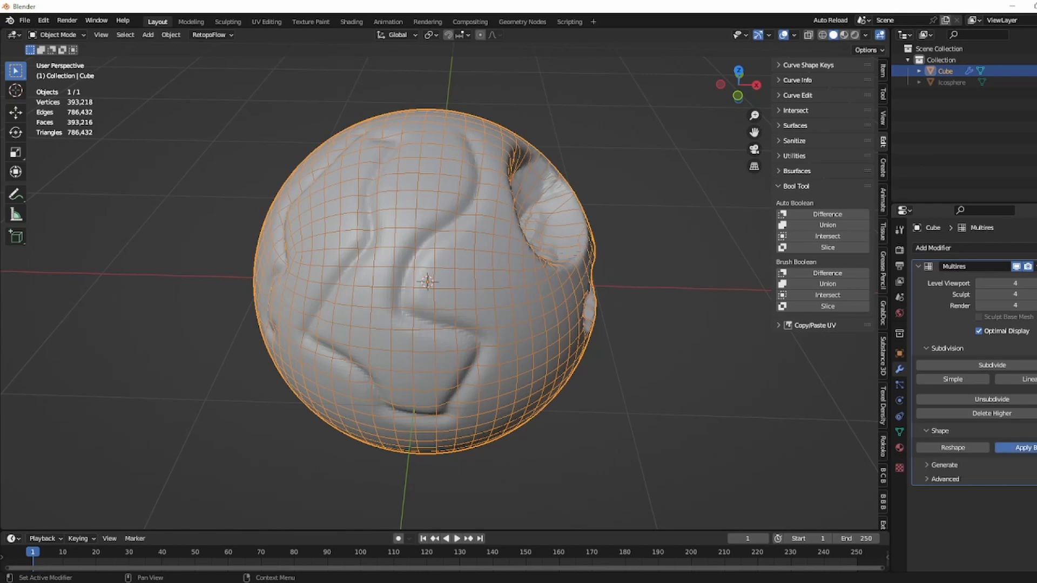
left_click(1018, 281)
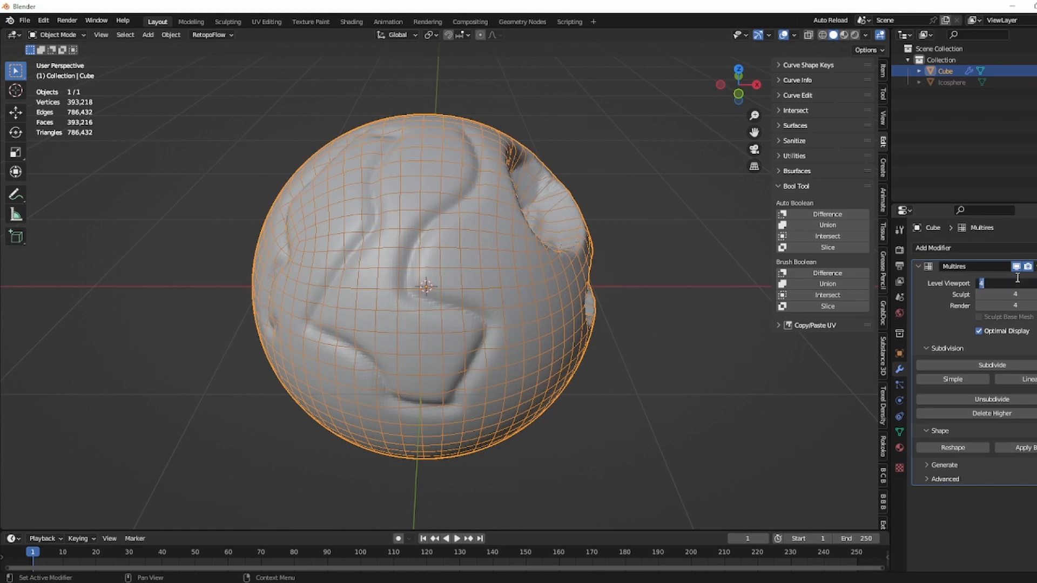
type("0")
key("Return")
middle_click_drag(540, 211, 482, 241)
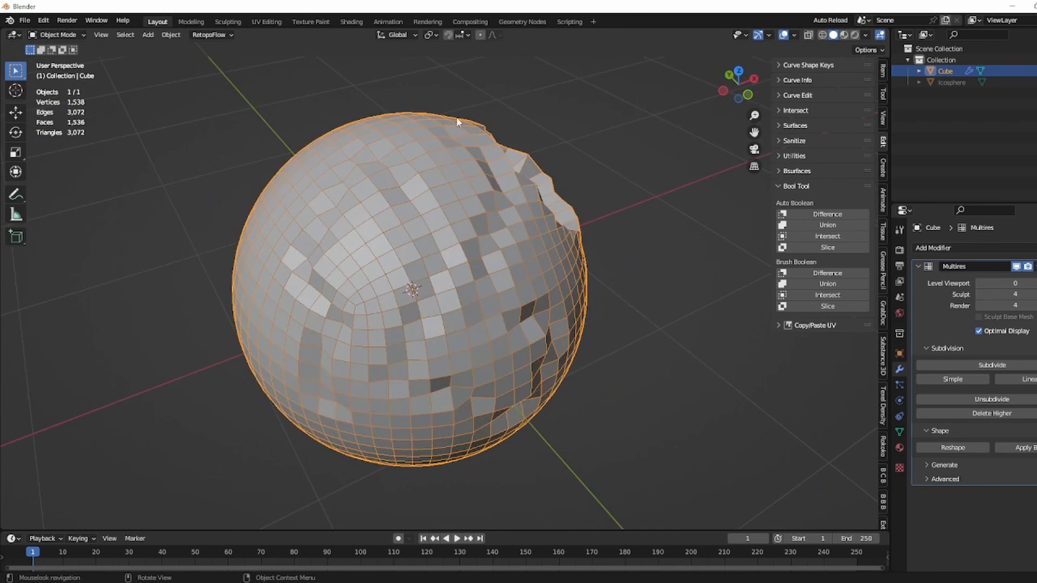
left_click(1028, 284)
type("4")
key("Return")
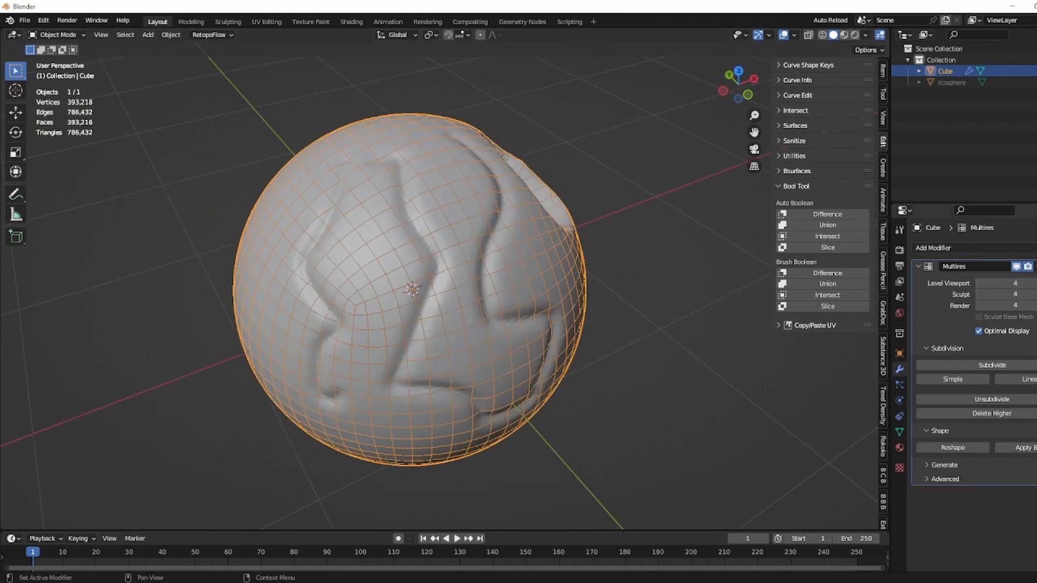
Deselect the cube and turn off the wireframe overlay
left_click(735, 150)
middle_click_drag(732, 150, 660, 130)
left_click(793, 36)
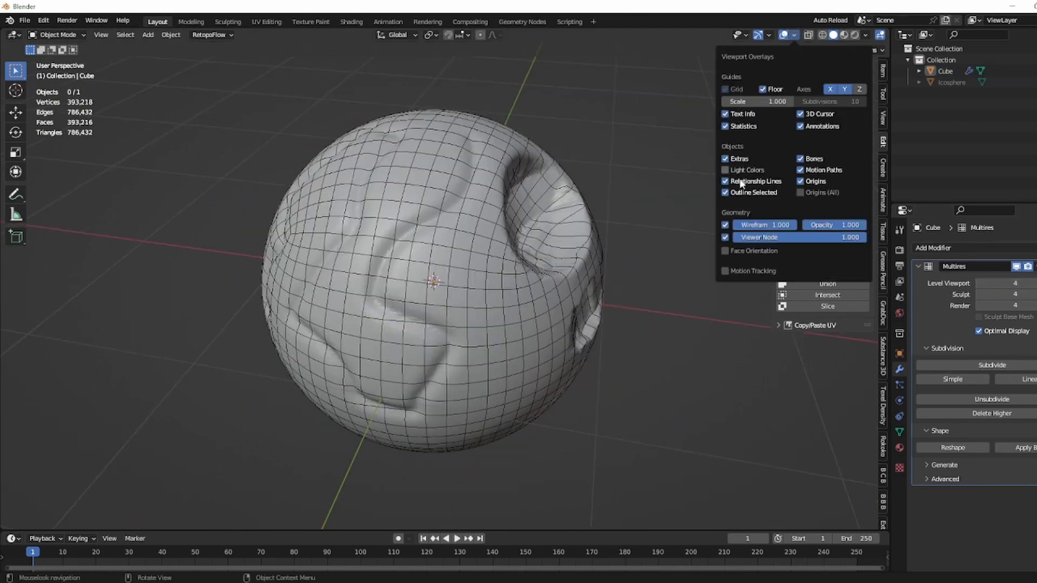
left_click(725, 225)
Reselect the cube and examine its transferred surface details from several angles
left_click(540, 193)
mouse_move(539, 193)
middle_mouse_down()
mouse_move(526, 183)
mouse_move(641, 145)
mouse_move(615, 155)
middle_mouse_up()
key("g")
right_click(543, 173)
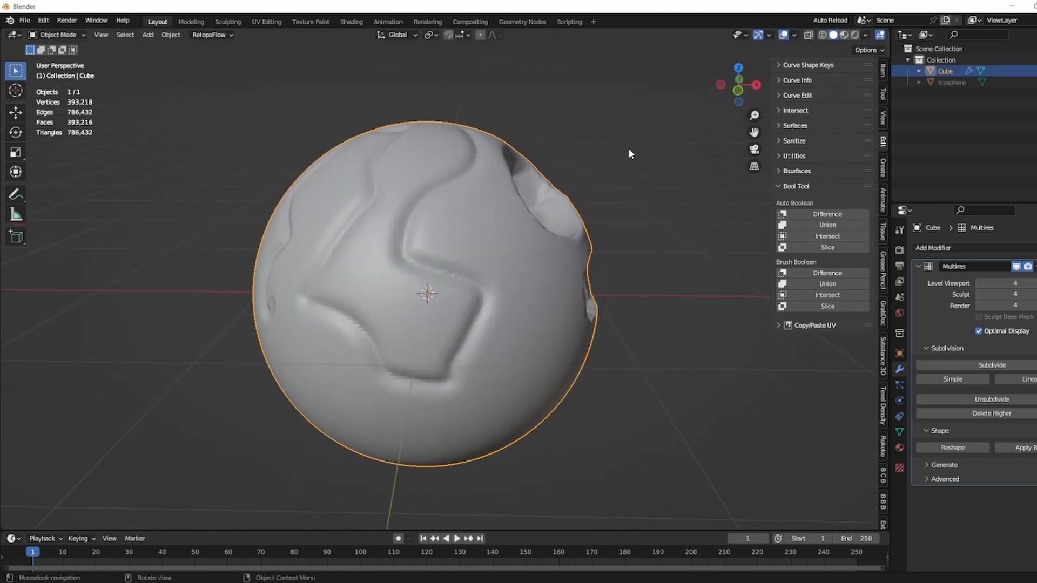
middle_click_drag(609, 157, 586, 226)
left_click(657, 228)
middle_click_drag(657, 228, 638, 202)
left_click(589, 232)
scroll(589, 232, "down", 2)
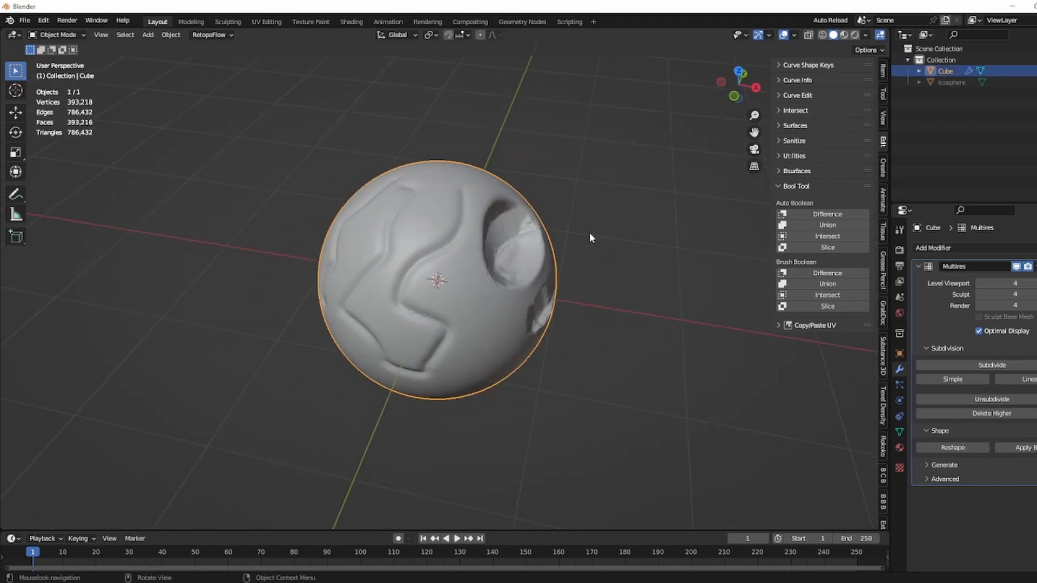
key("shift+a")
middle_click_drag(545, 156, 600, 127)
Switch the cube to Weight Paint mode and create a single vertex group on it
left_click(77, 35)
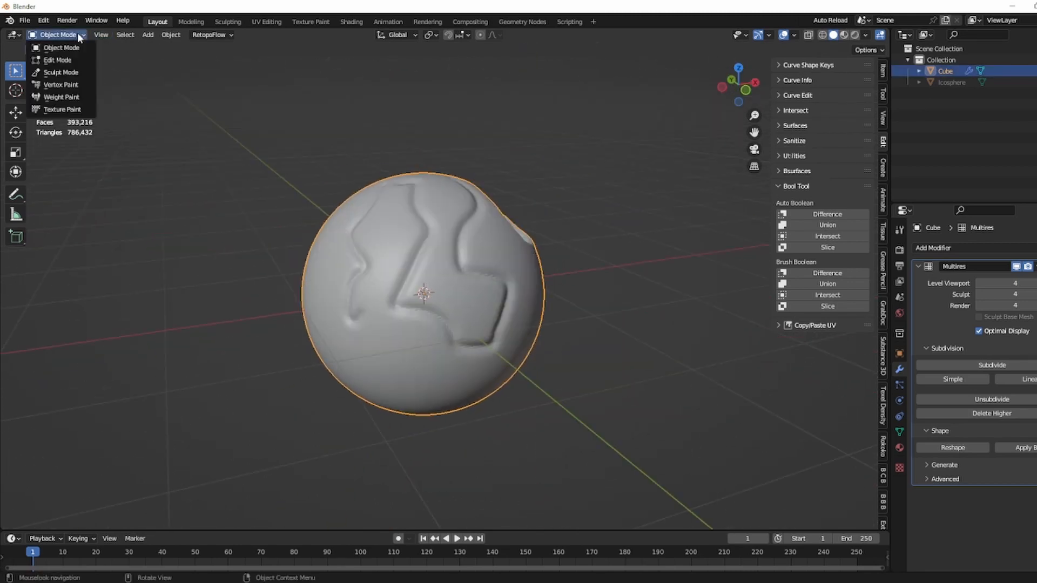
left_click(61, 98)
middle_click_drag(557, 184, 505, 202)
scroll(505, 202, "down", 1)
middle_click_drag(461, 255, 449, 242)
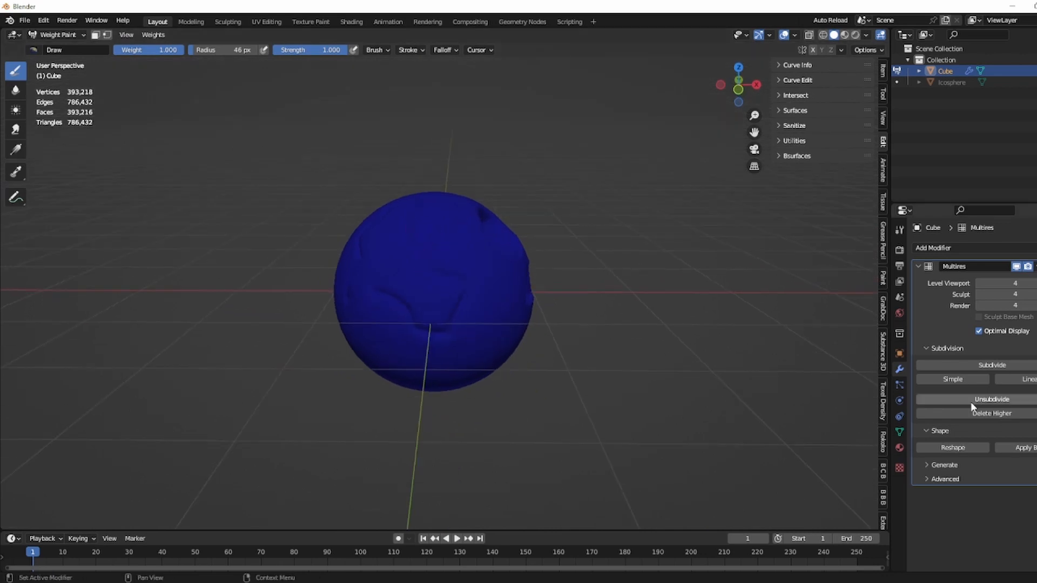
left_click(900, 432)
left_click(1036, 283)
left_click(1036, 283)
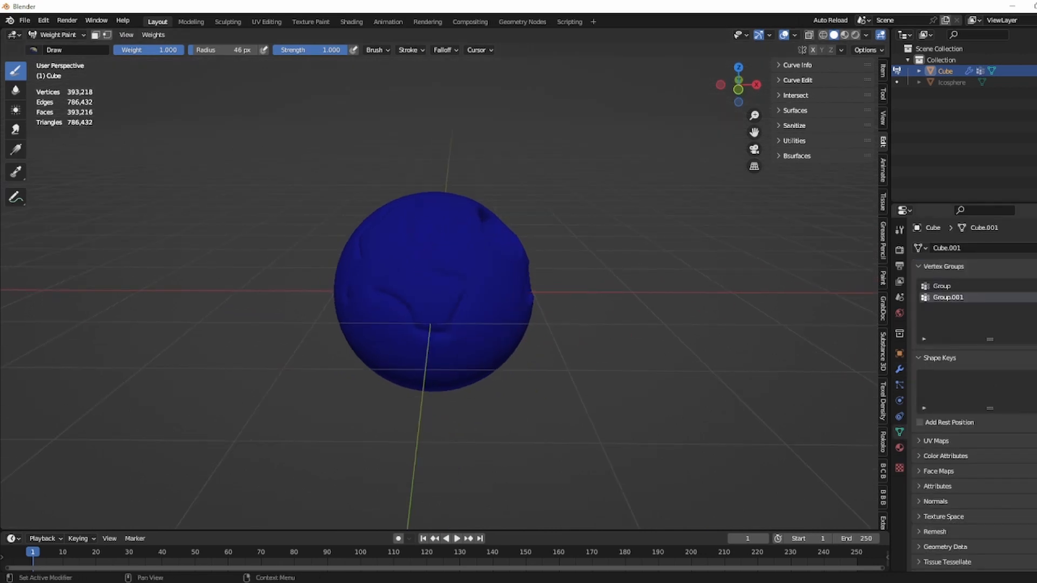
left_click(1036, 297)
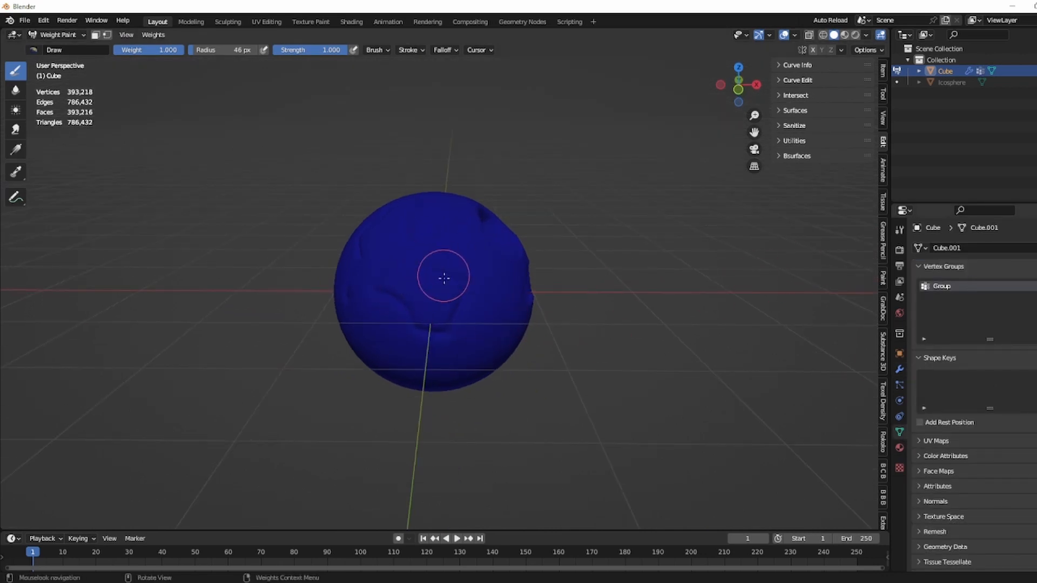
Paint weight 1.000 over the cube's front, enlarging the brush radius to 169 px and setting the Multires viewport level to 2
mouse_move(378, 294)
left_mouse_down()
mouse_move(437, 271)
mouse_move(408, 273)
mouse_move(444, 292)
left_mouse_up()
left_click_drag(208, 50, 238, 49)
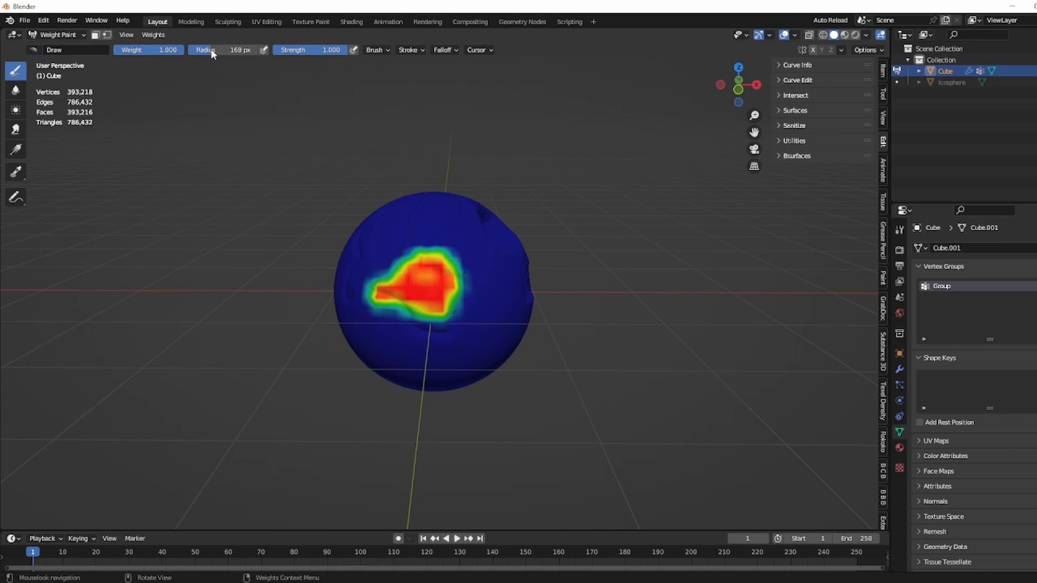
left_click(900, 369)
double_click(1000, 284)
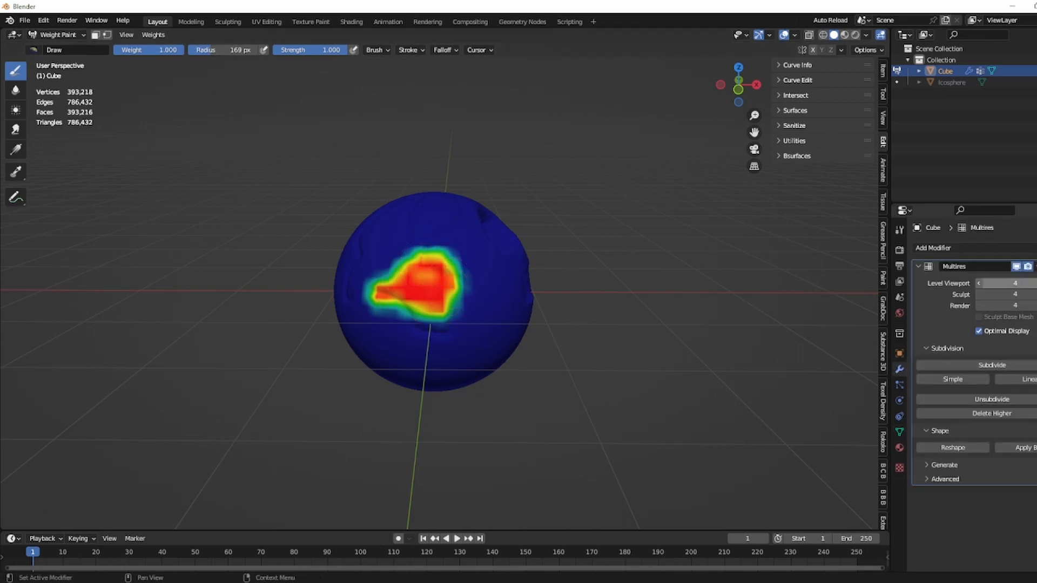
type("2")
key("Return")
scroll(342, 275, "up", 4)
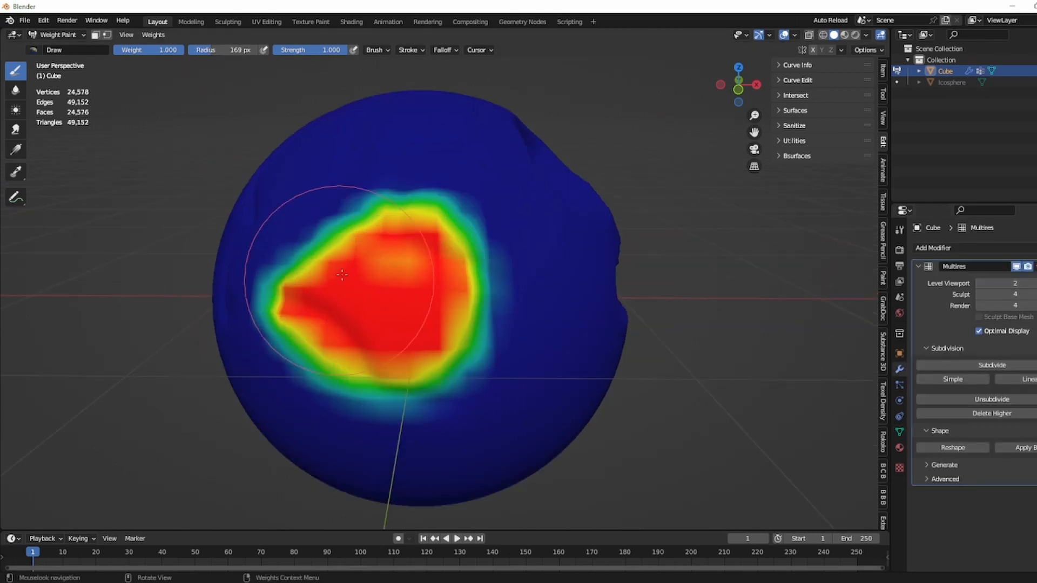
mouse_move(341, 275)
left_mouse_down()
mouse_move(432, 411)
mouse_move(475, 270)
mouse_move(289, 232)
mouse_move(497, 353)
mouse_move(366, 162)
mouse_move(432, 429)
mouse_move(359, 324)
mouse_move(667, 243)
left_mouse_up()
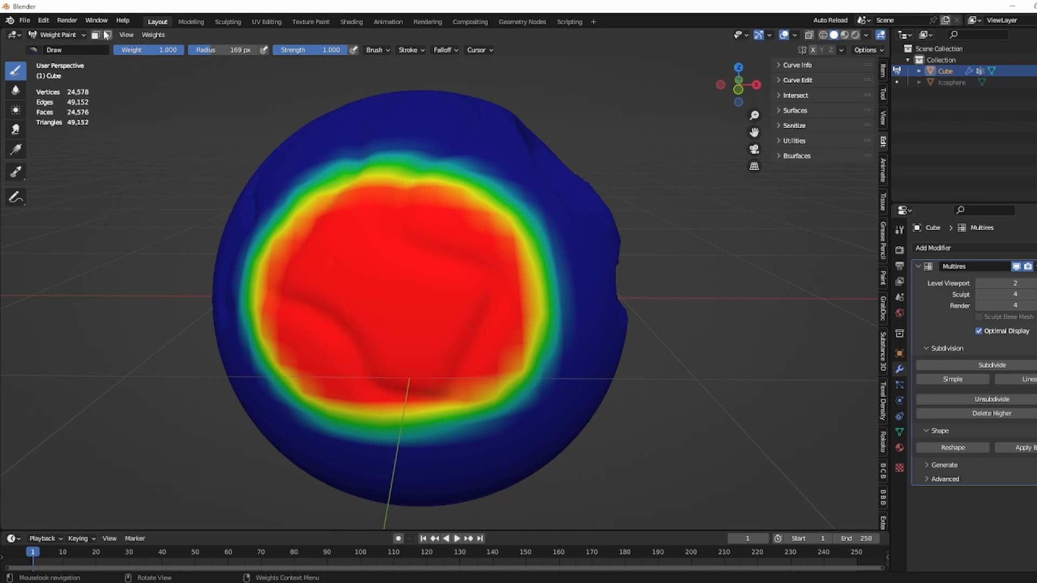
Return to Object Mode and add a new Shrinkwrap modifier after the cube's Multires modifier
left_click(76, 34)
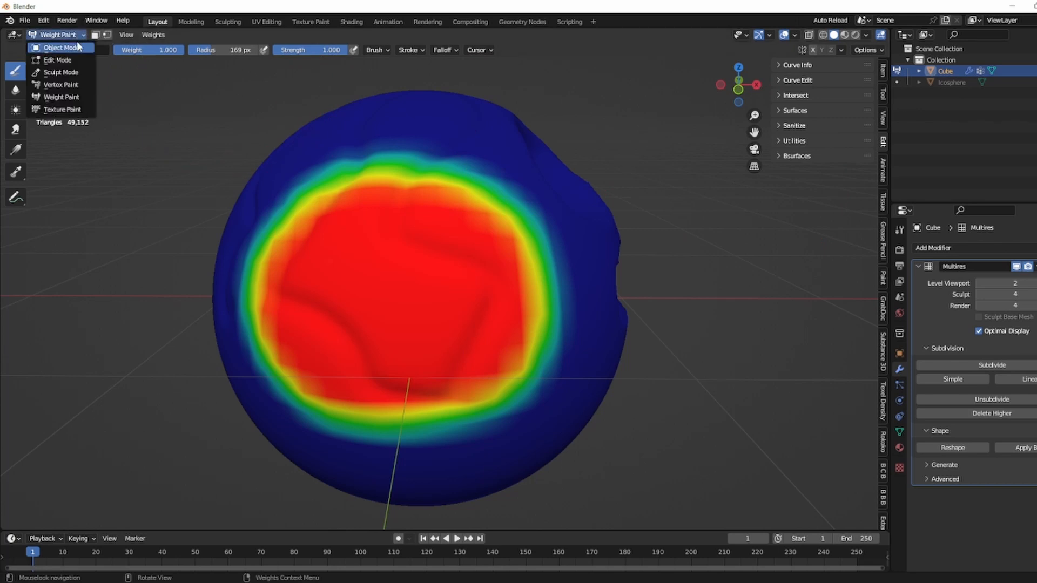
left_click(78, 48)
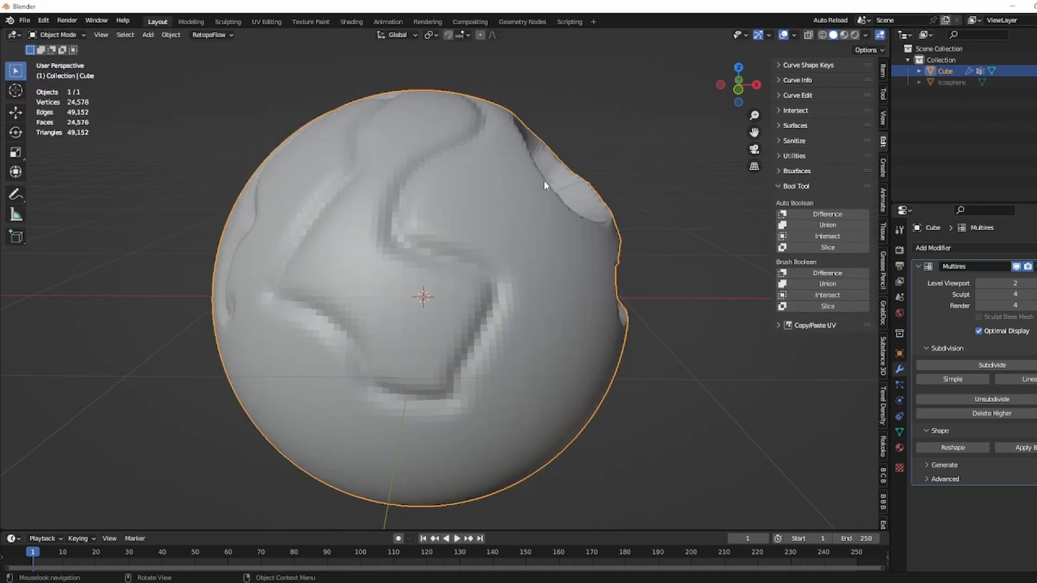
middle_click_drag(543, 180, 578, 189)
left_click(998, 249)
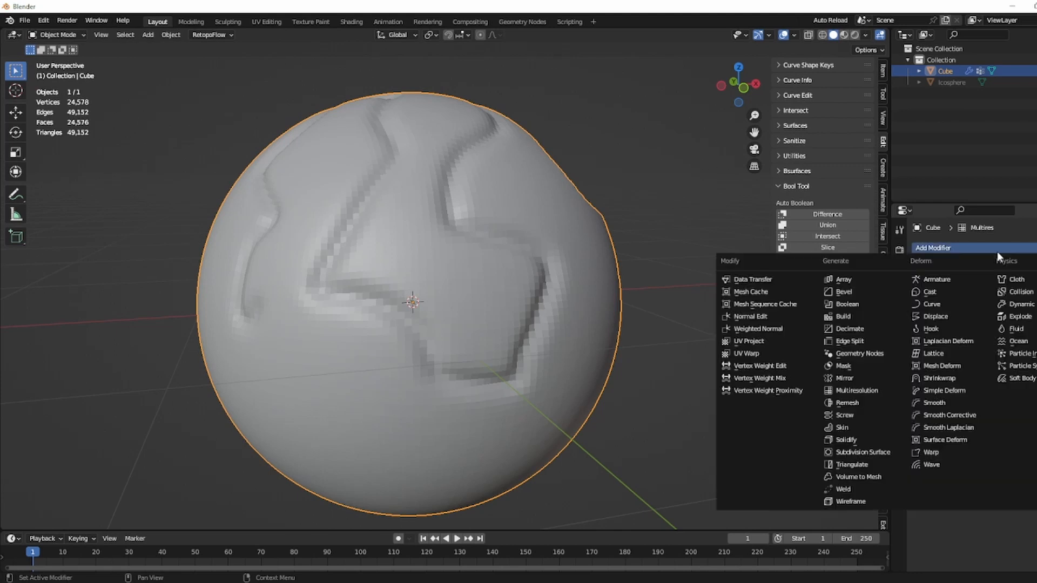
left_click(959, 382)
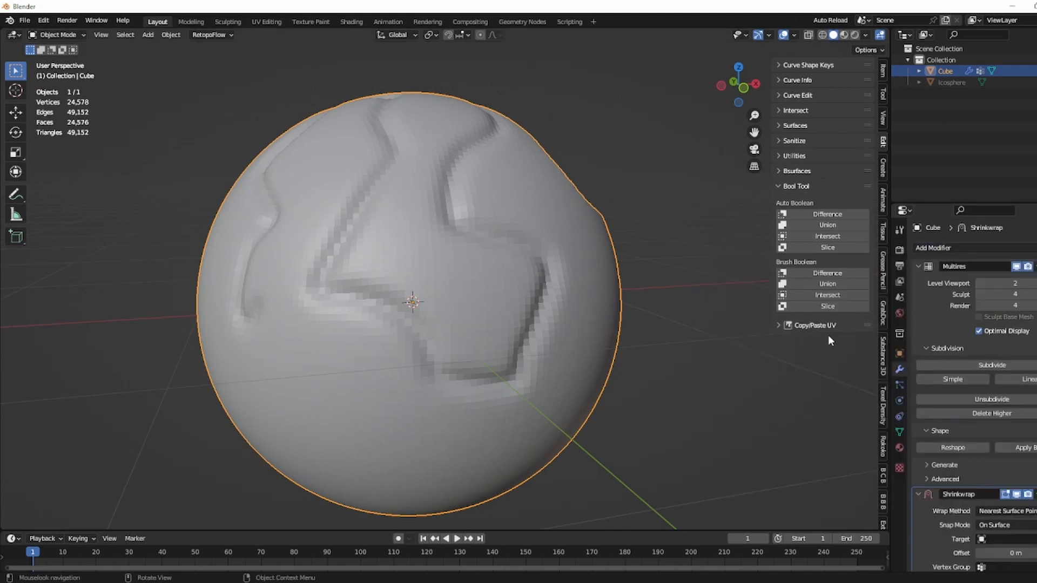
Add an ico sphere at the cube's centre and scale it down to be clearly smaller than the cube
scroll(562, 294, "down", 4)
middle_click_drag(545, 287, 484, 284)
key("shift+a")
mouse_move(486, 284)
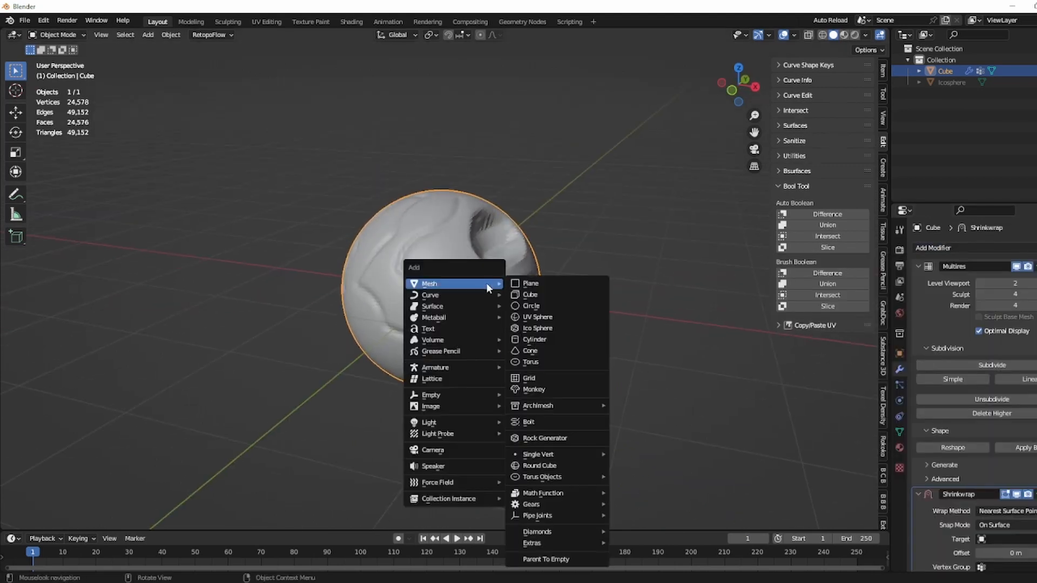
left_click(546, 329)
middle_click_drag(607, 304, 630, 276)
key("g")
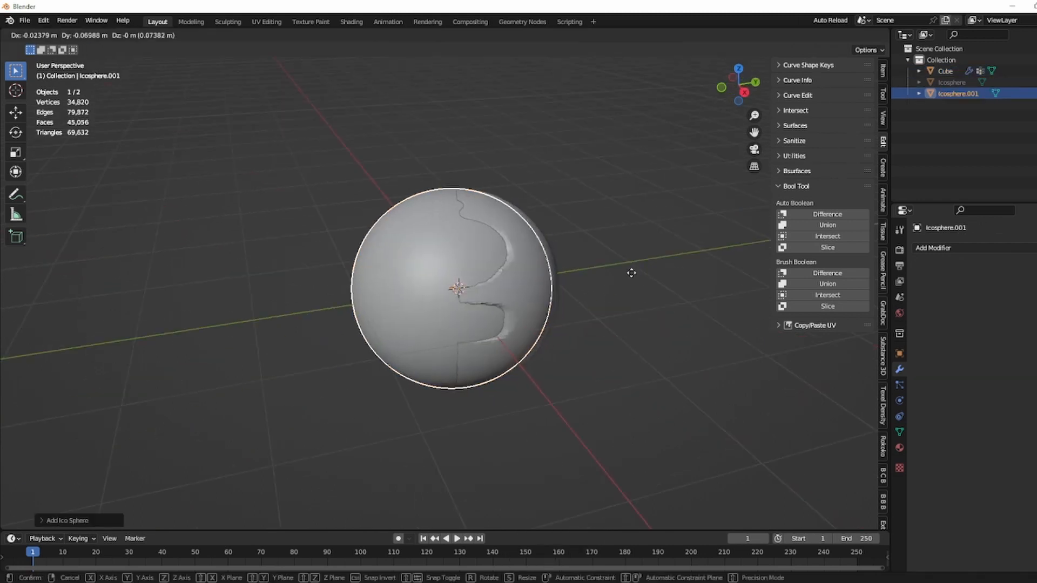
right_click(636, 272)
key("s")
left_click(594, 271)
Move the new ico sphere along negative Y until it protrudes from the cube's front, and raise it slightly along Z
key("g")
key("y")
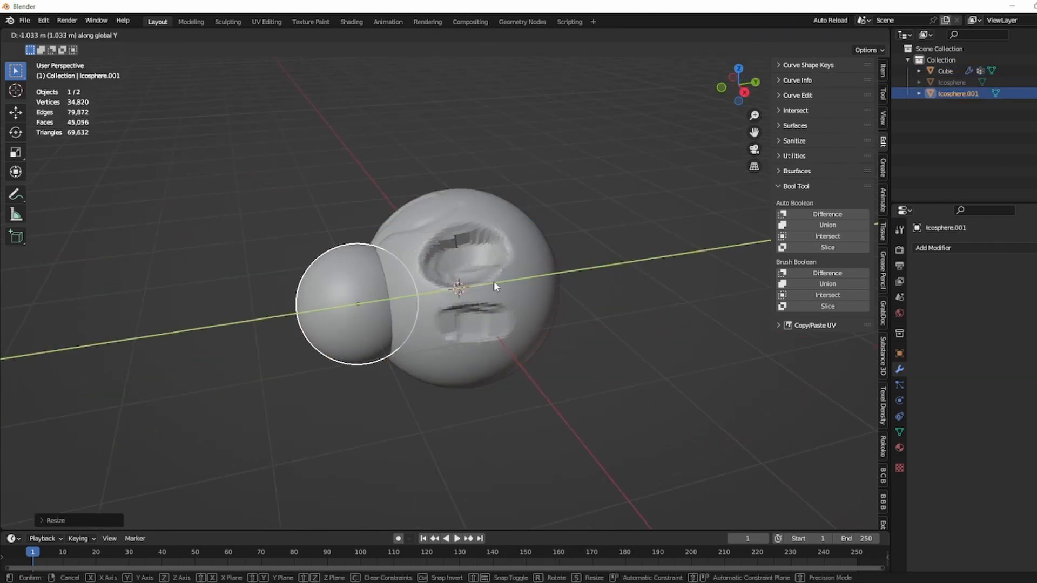
left_click(494, 280)
key("g")
key("y")
left_click(537, 263)
key("g")
key("z")
left_click(539, 247)
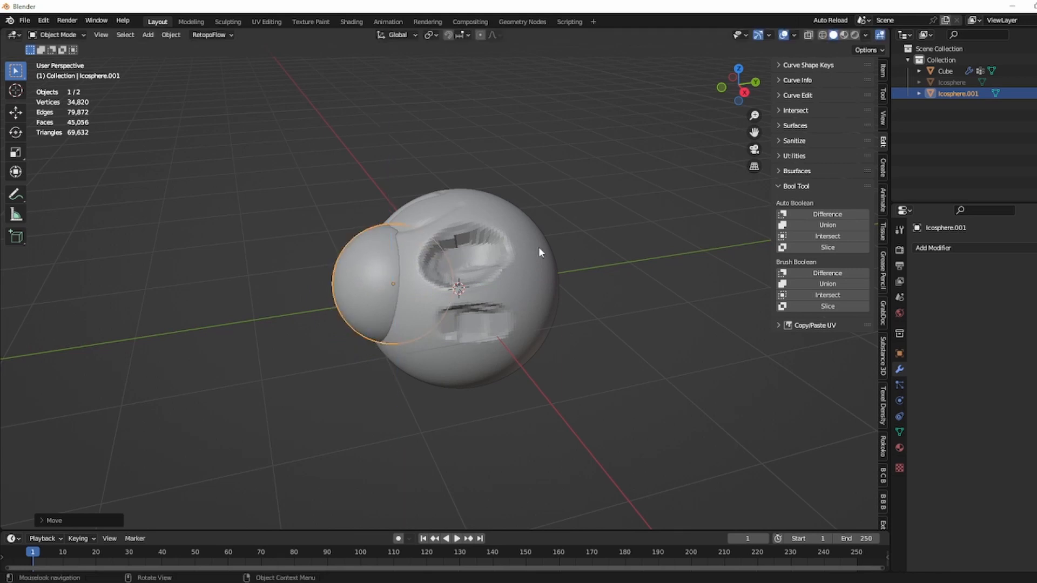
Scale the ico sphere down further and lower it so only a small bulge protrudes from the cube's front
key("s")
left_click(491, 268)
key("g")
key("z")
left_click(489, 286)
key("g")
left_click(405, 302)
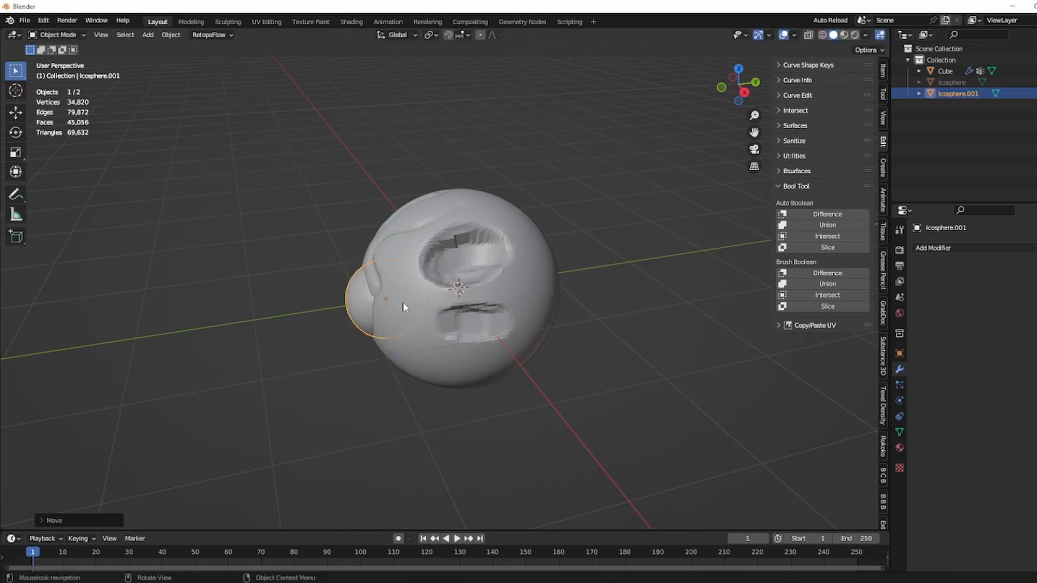
Select the cube and set the target of its new Shrinkwrap modifier to the small ico sphere, Icosphere.001
key("a")
middle_click_drag(420, 302, 448, 276)
left_click(453, 273)
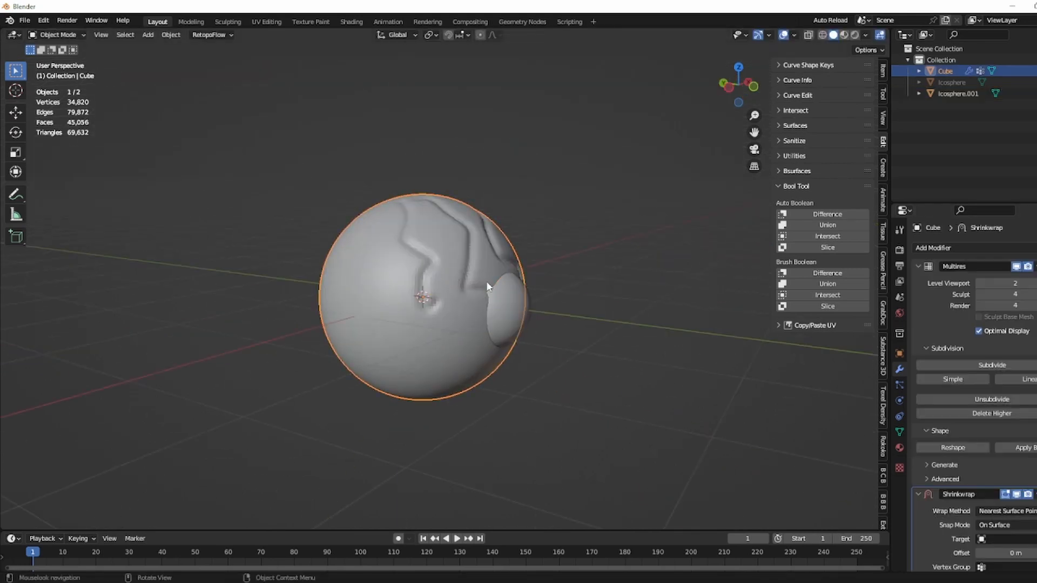
scroll(994, 502, "down", 1)
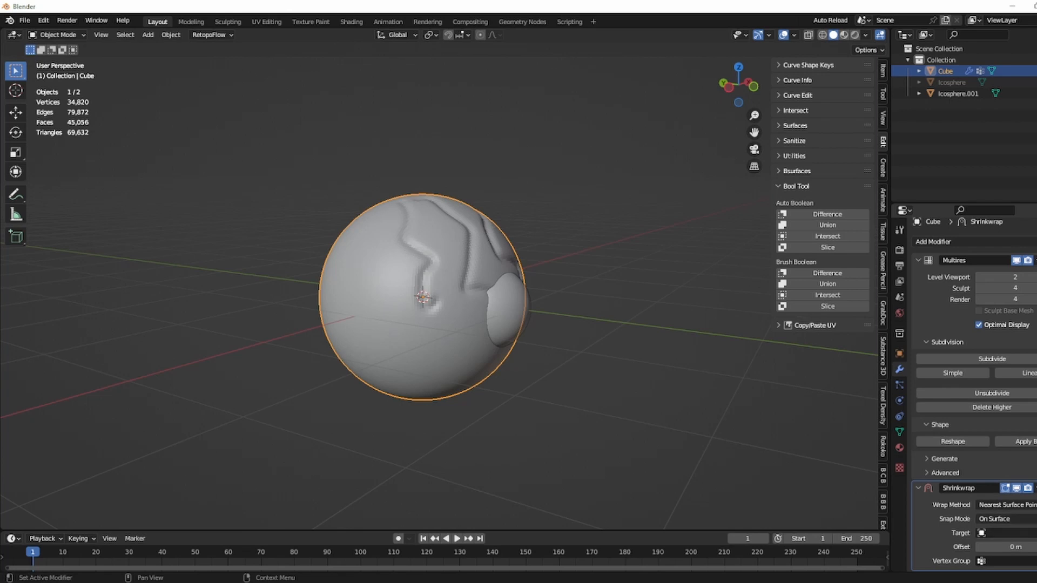
left_click(1036, 533)
left_click(512, 300)
middle_click_drag(632, 318, 584, 320)
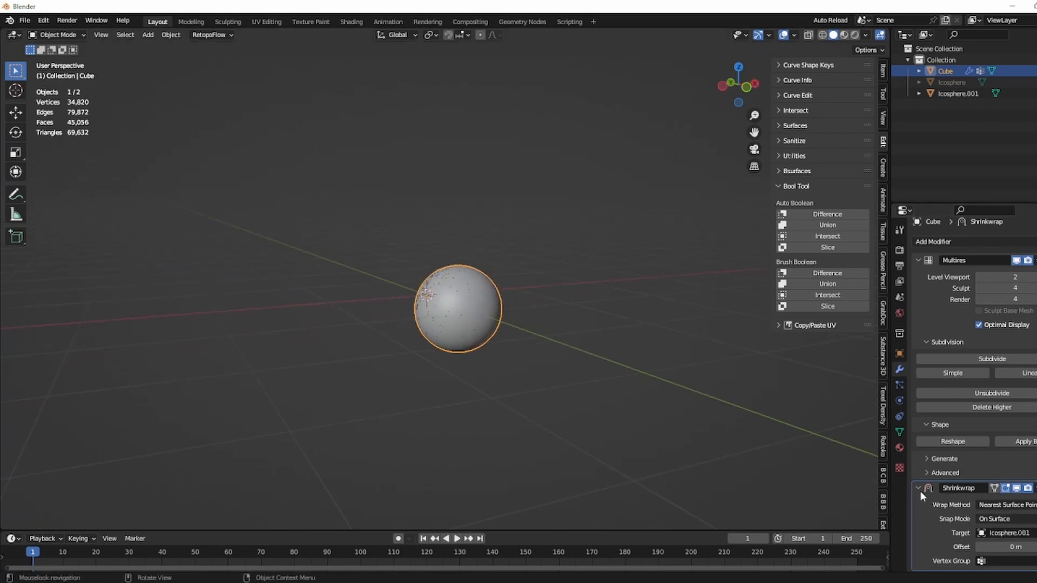
Set the Shrinkwrap modifier's wrap method to Target Normal Project and its snap mode to Outside
left_click(1007, 506)
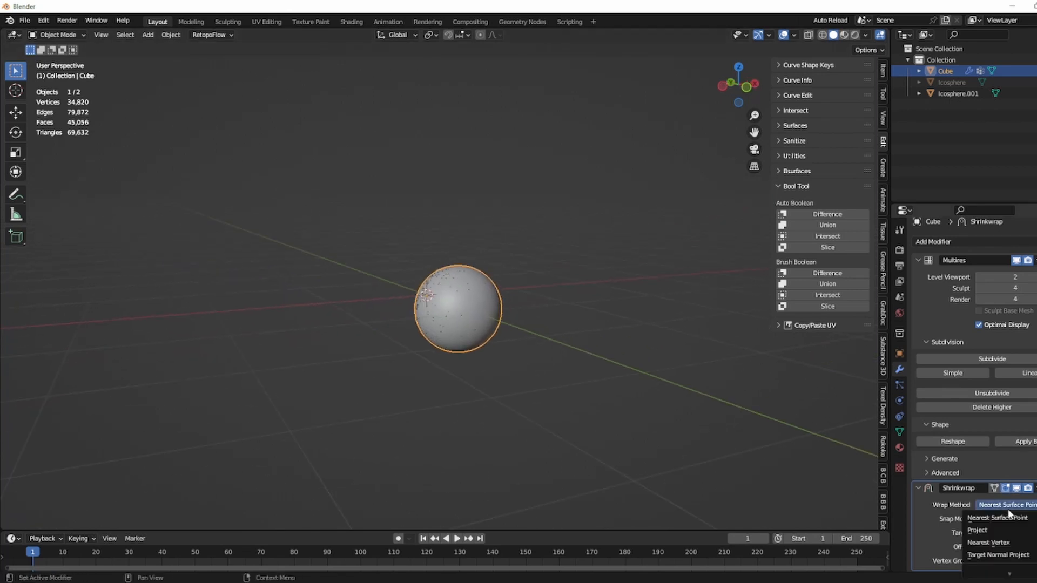
left_click(1003, 551)
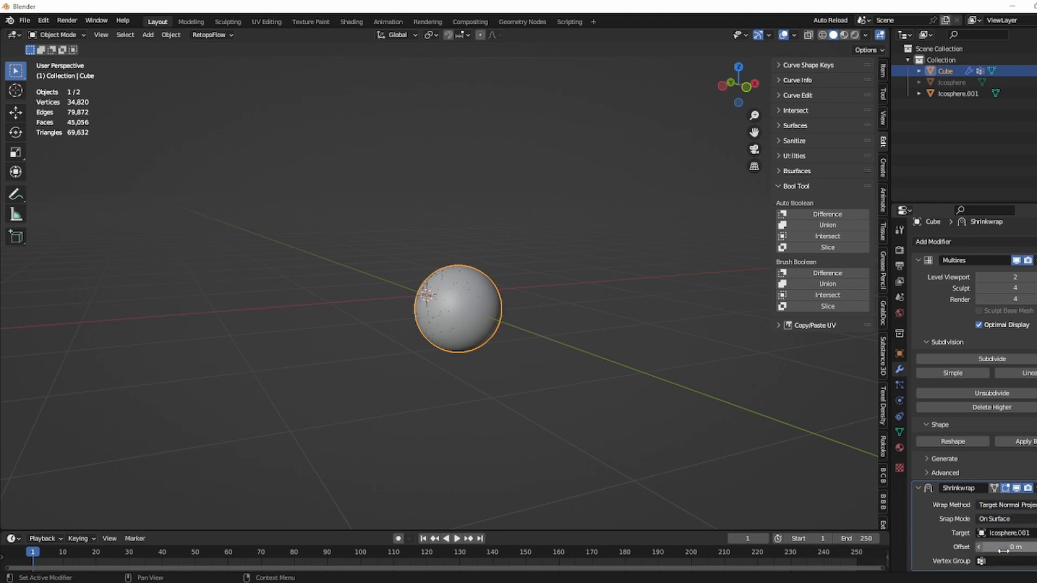
left_click(1010, 506)
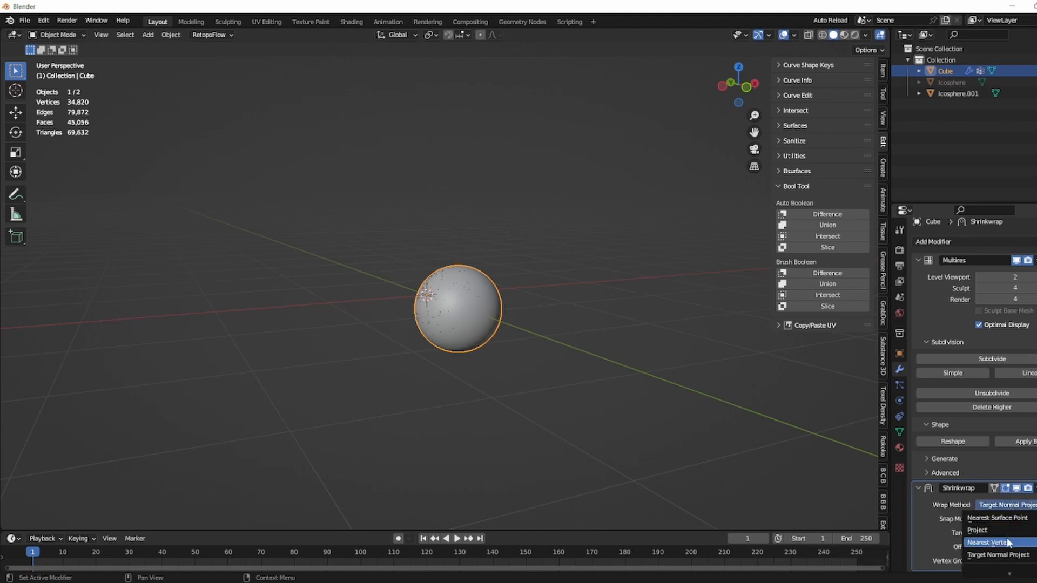
left_click(1003, 555)
left_click(999, 520)
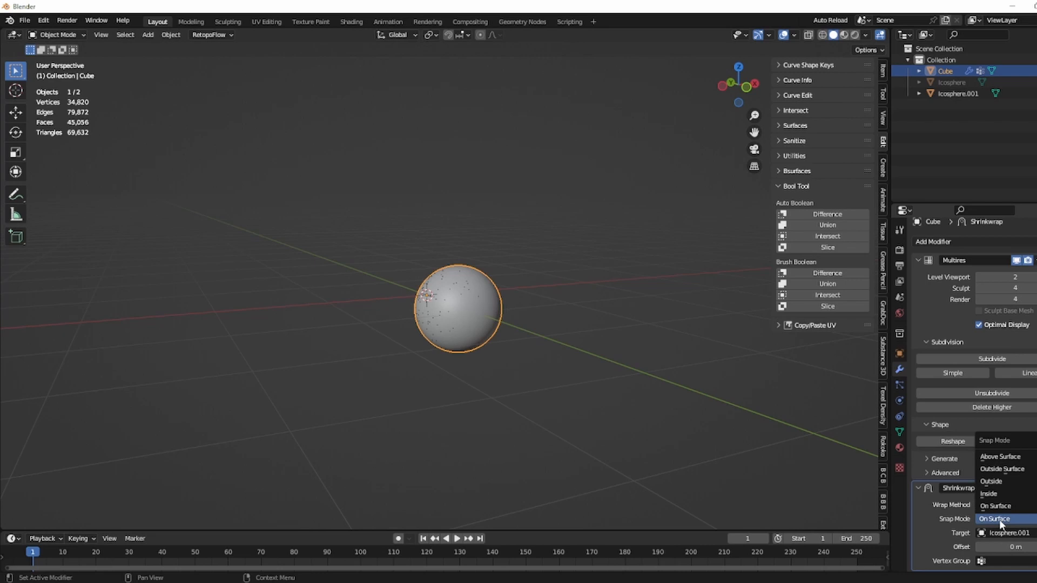
left_click(1014, 485)
Hide the small ico sphere Icosphere.001 and reselect the cube
middle_click_drag(573, 313, 488, 302)
left_click(428, 338)
key("h")
scroll(488, 302, "up", 3)
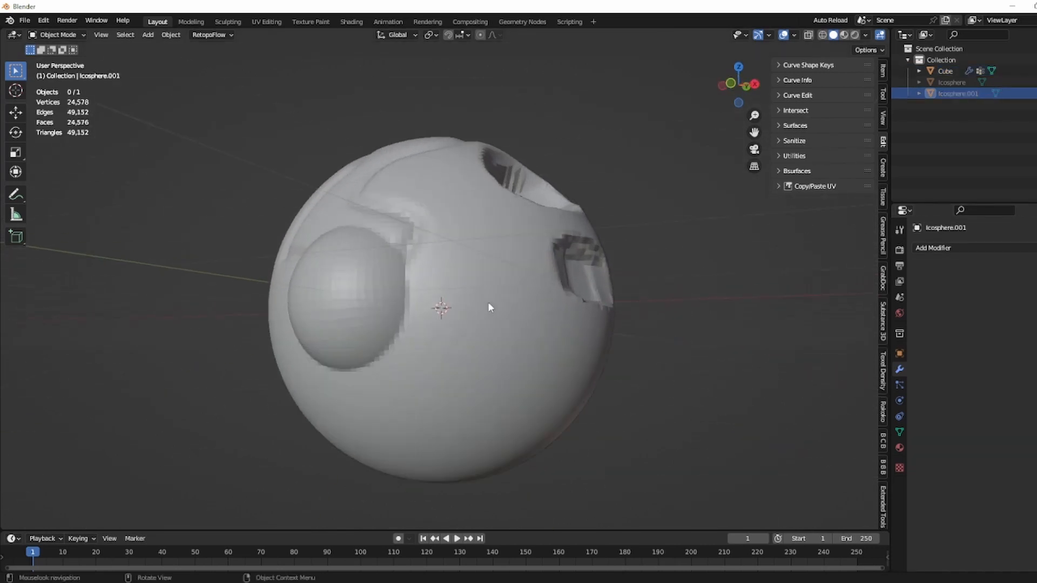
middle_click_drag(406, 305, 438, 319)
scroll(461, 313, "up", 3)
scroll(515, 322, "down", 3)
left_click(550, 296)
mouse_move(438, 318)
middle_mouse_down()
mouse_move(480, 336)
mouse_move(516, 329)
mouse_move(422, 331)
middle_mouse_up()
scroll(441, 315, "down", 1)
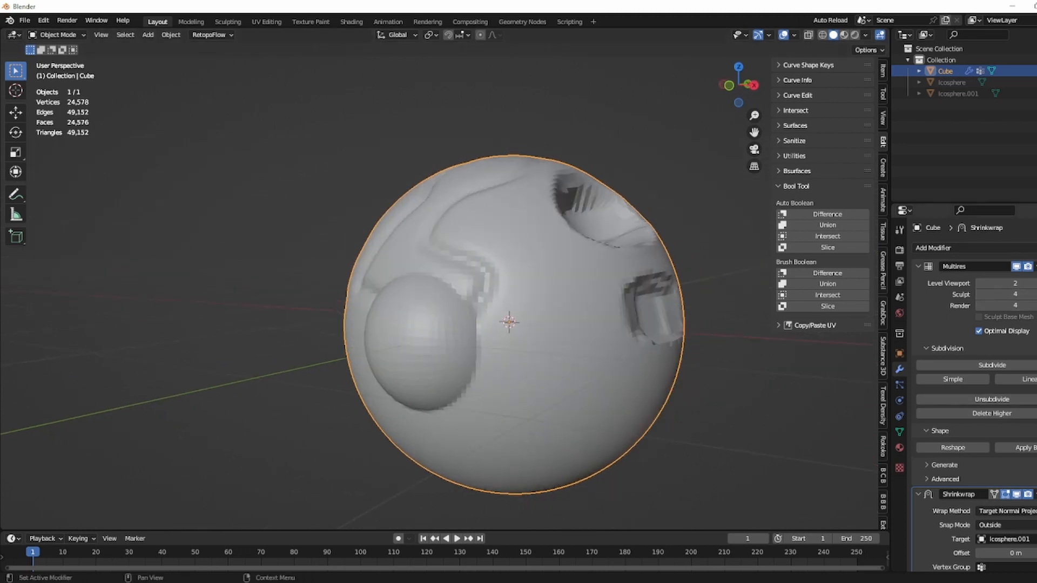
Apply the Shrinkwrap modifier on the cube so the bulge is stored in its Multires detail
left_click(1035, 497)
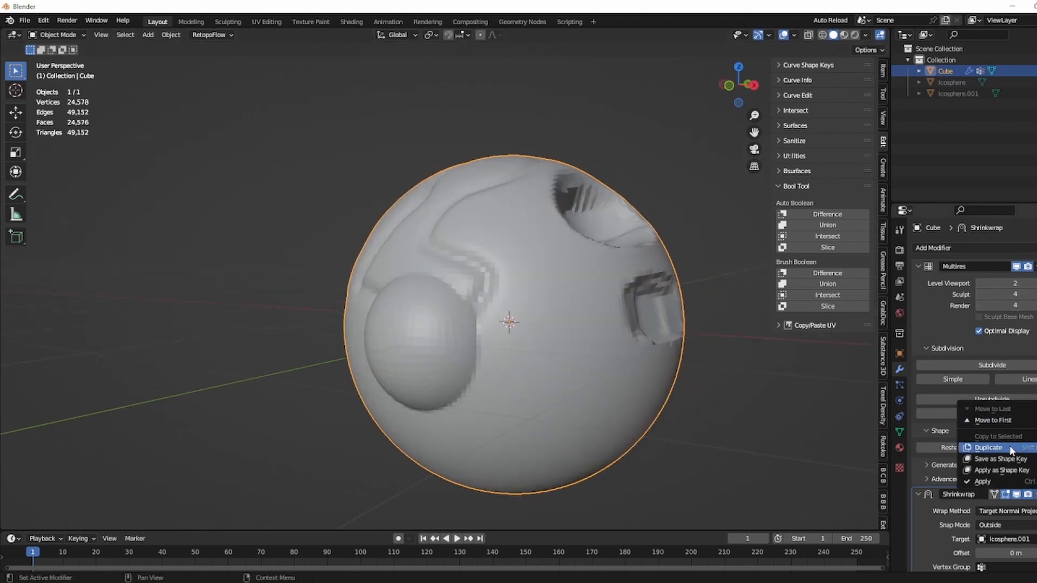
middle_click_drag(596, 361, 641, 367)
scroll(972, 405, "down", 1)
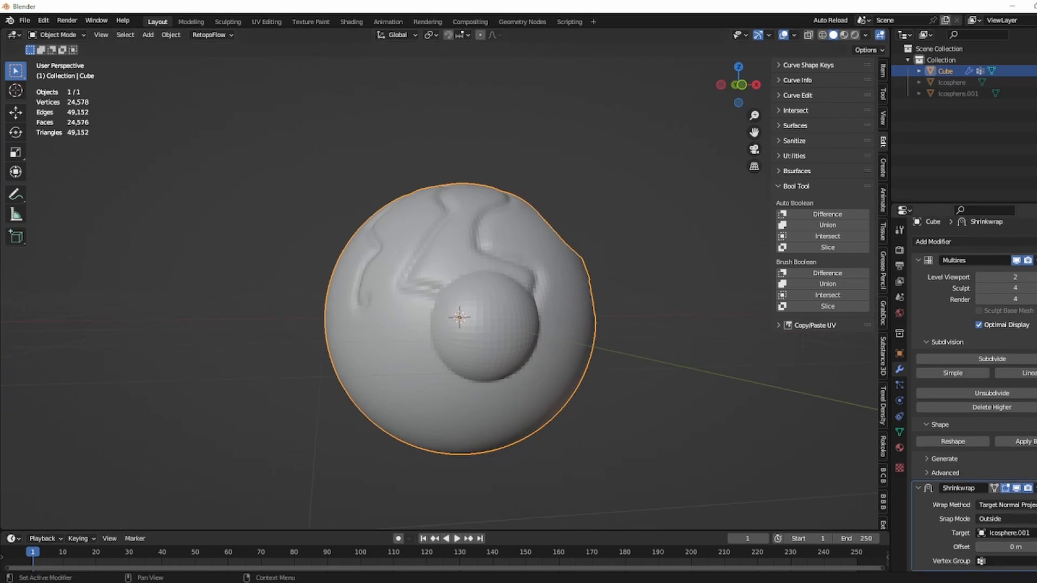
left_click(1035, 489)
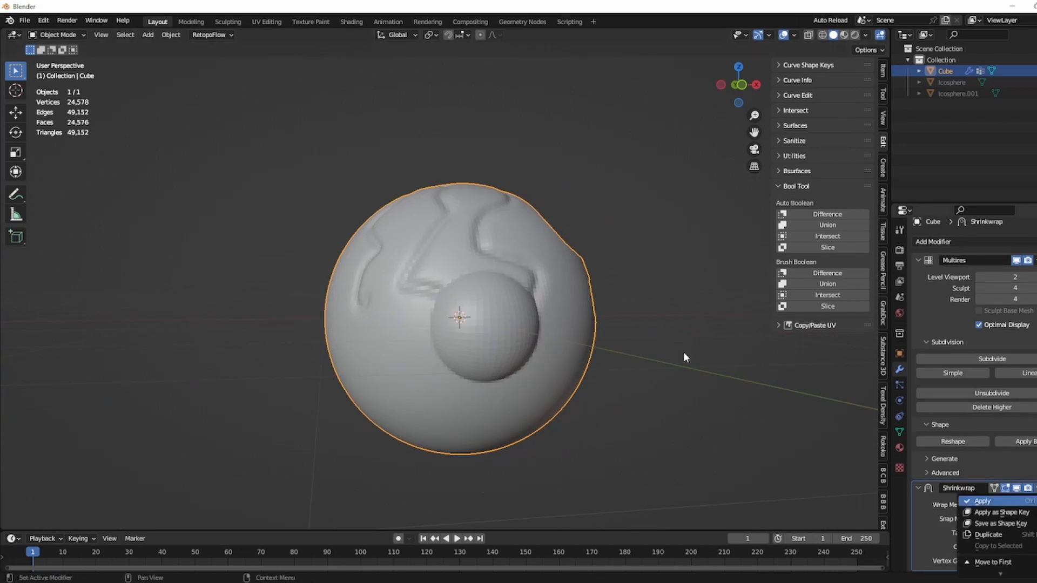
middle_click_drag(535, 334, 519, 332)
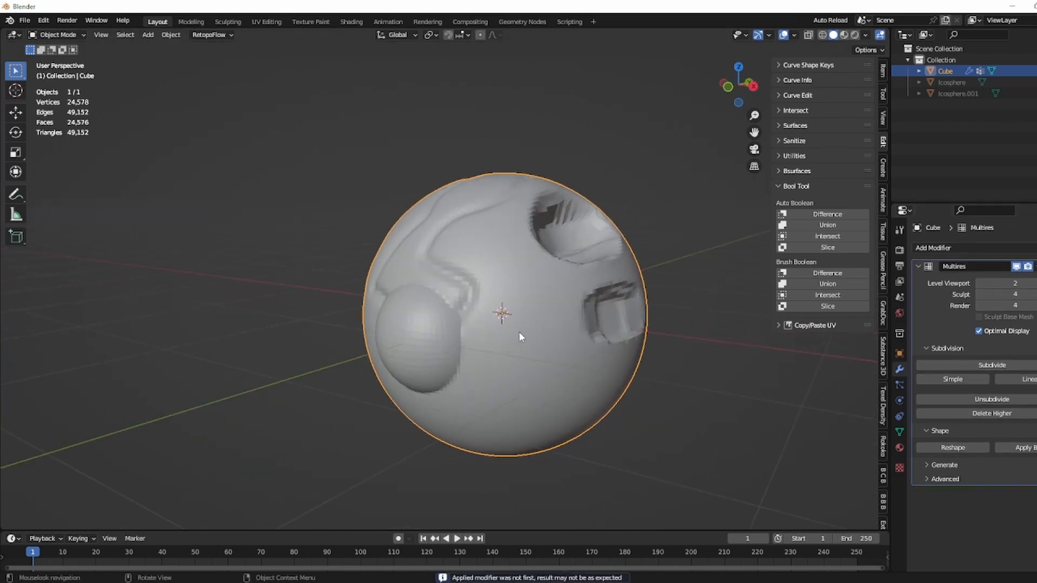
Switch the cube to Sculpt Mode and view the transferred bulge at the full sculpt level
left_click(58, 35)
left_click(67, 74)
scroll(458, 248, "up", 2)
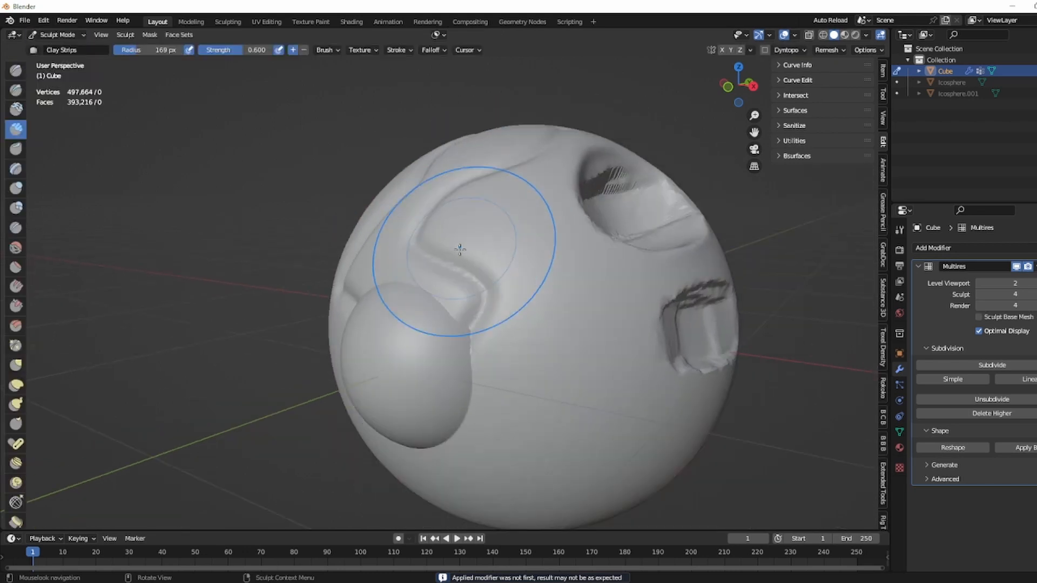
middle_click_drag(440, 440, 521, 301)
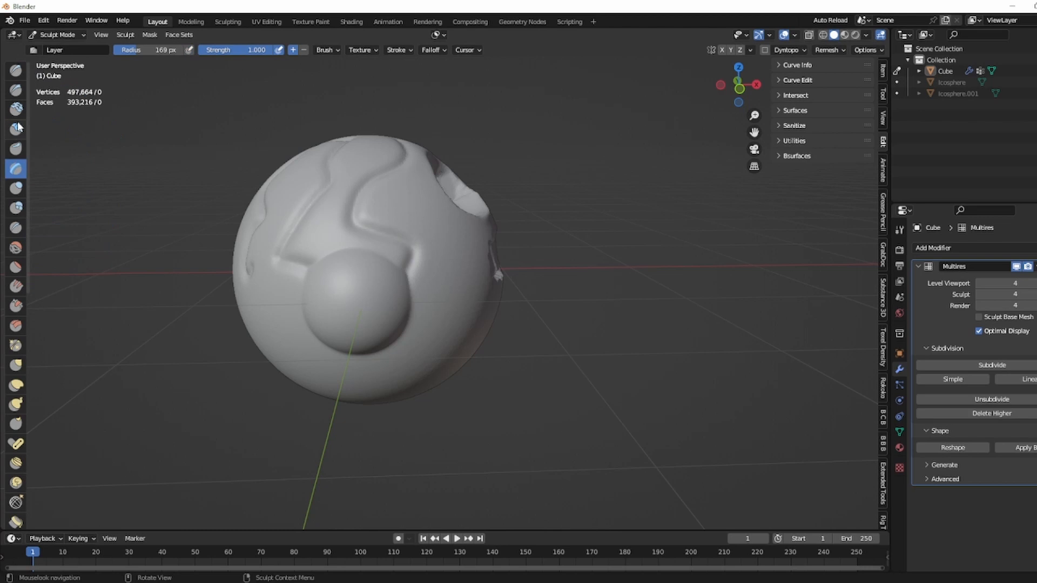
Activate the Mask brush and examine its Advanced, Texture, Stroke and Falloff settings
left_click(17, 127)
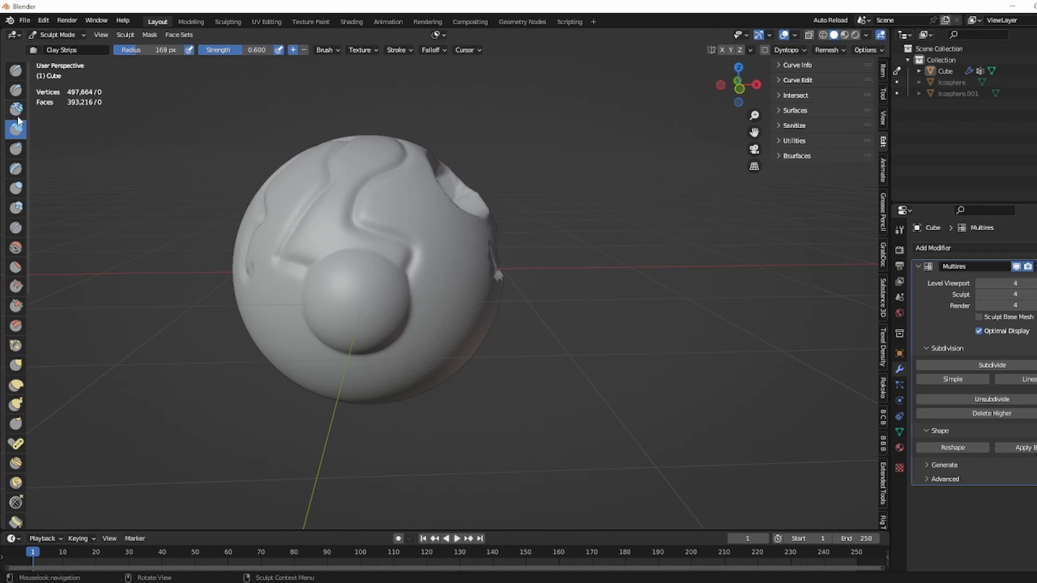
left_click(18, 112)
key("m")
left_click(884, 94)
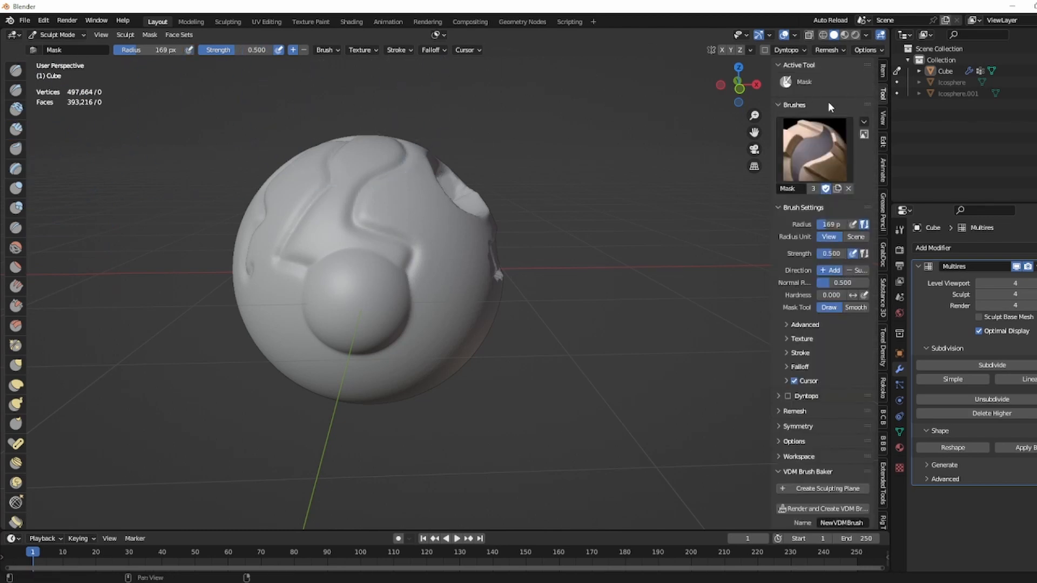
scroll(806, 205, "down", 4)
left_click(810, 239)
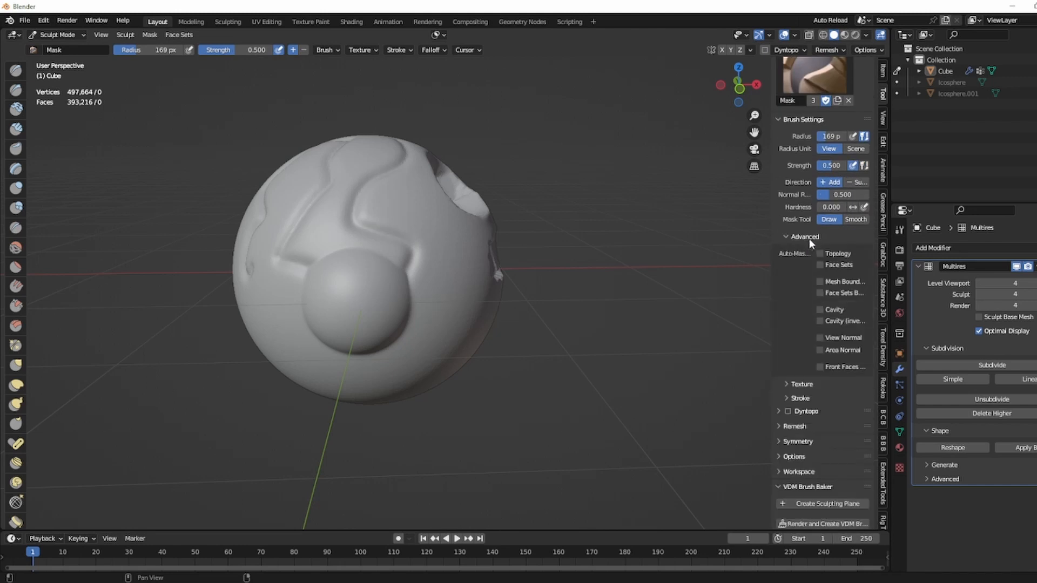
left_click(809, 239)
left_click(808, 251)
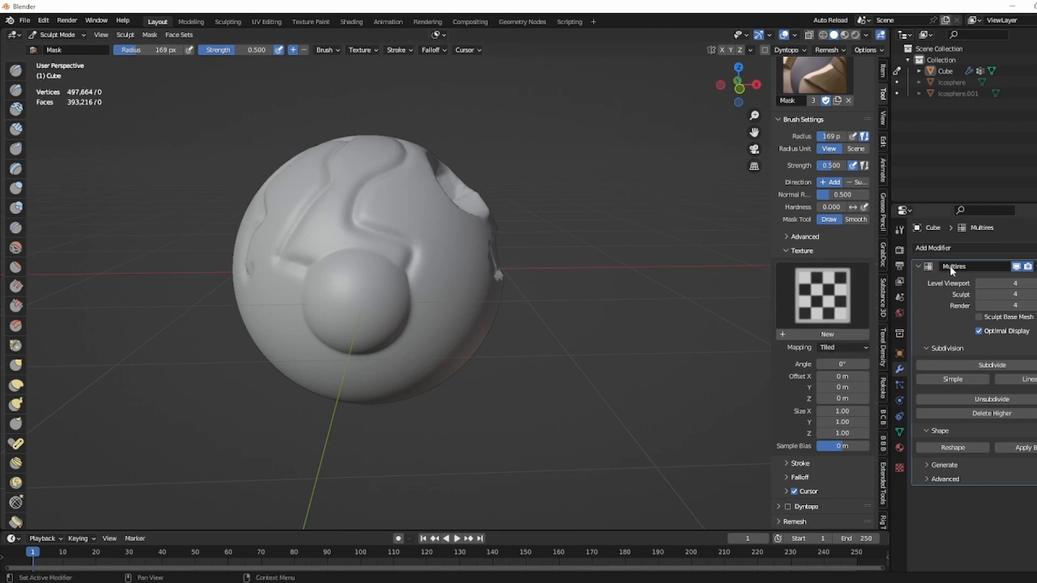
left_click(801, 251)
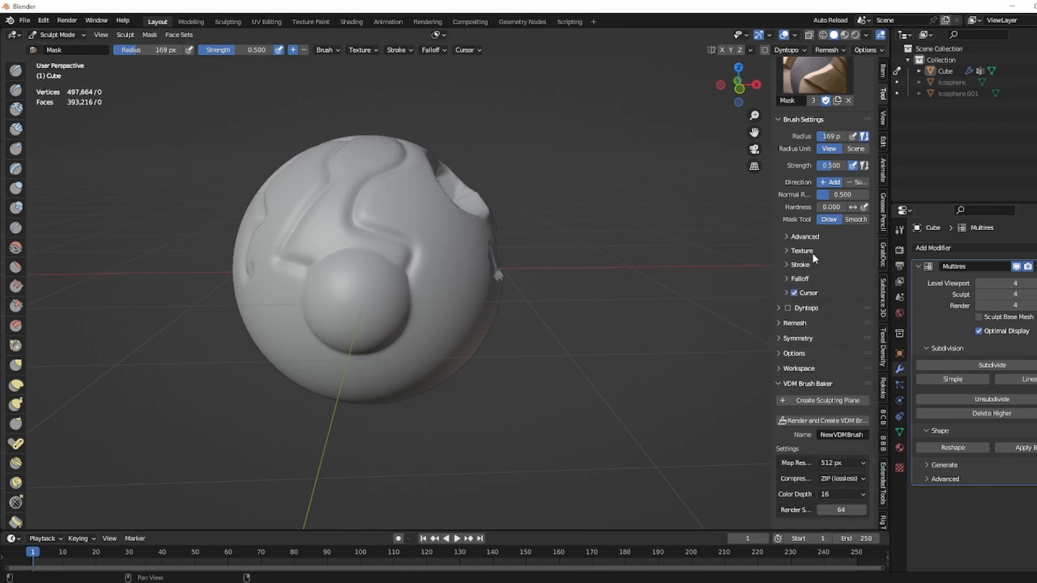
left_click(813, 263)
left_click(812, 263)
left_click(809, 279)
left_click(848, 293)
left_click(847, 293)
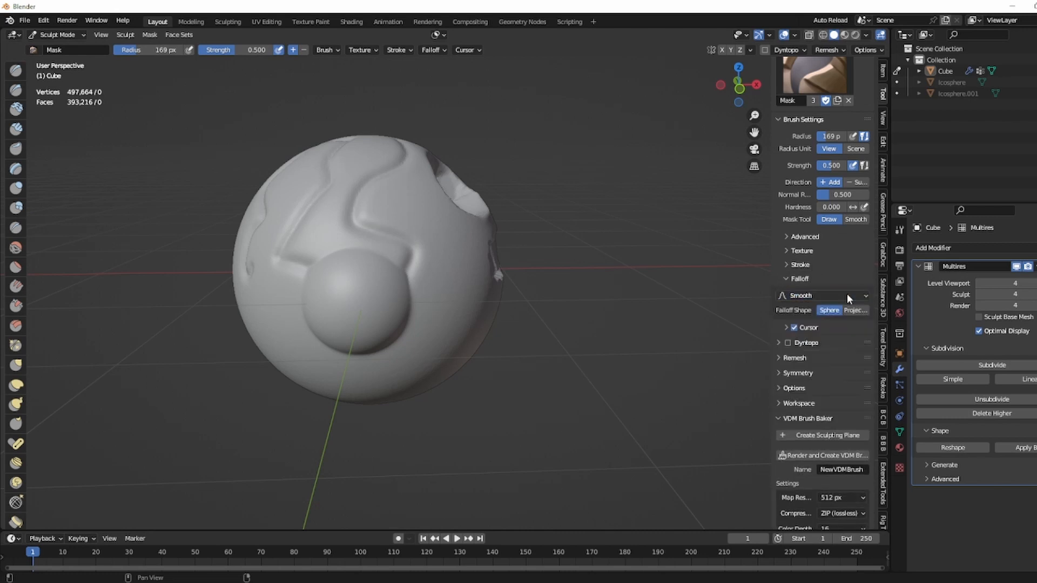
Try the Anchored stroke method on the Mask brush and switch it back to Space
left_click(812, 266)
left_click(827, 281)
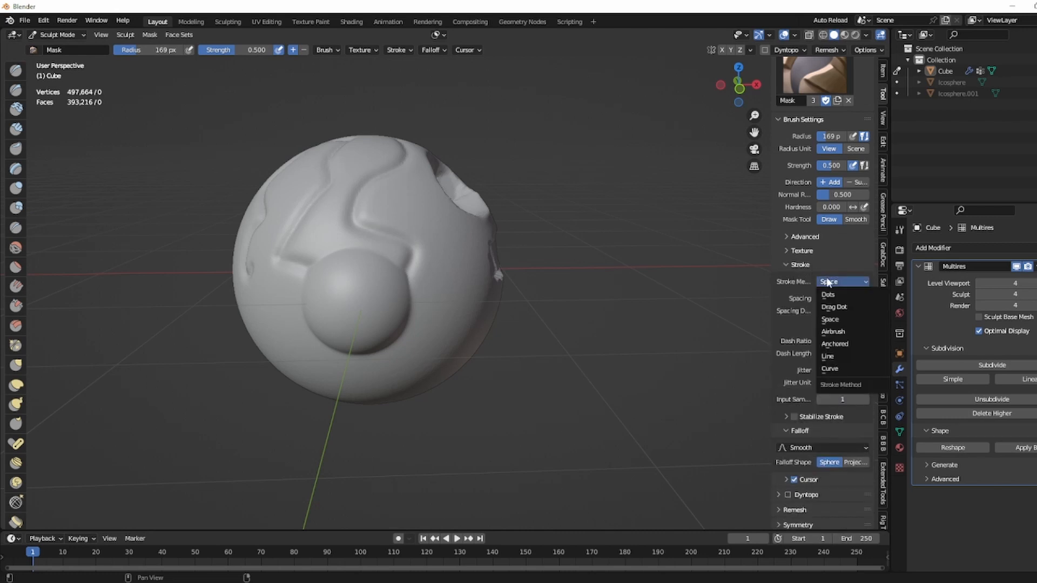
left_click(851, 343)
middle_click_drag(476, 237, 519, 227)
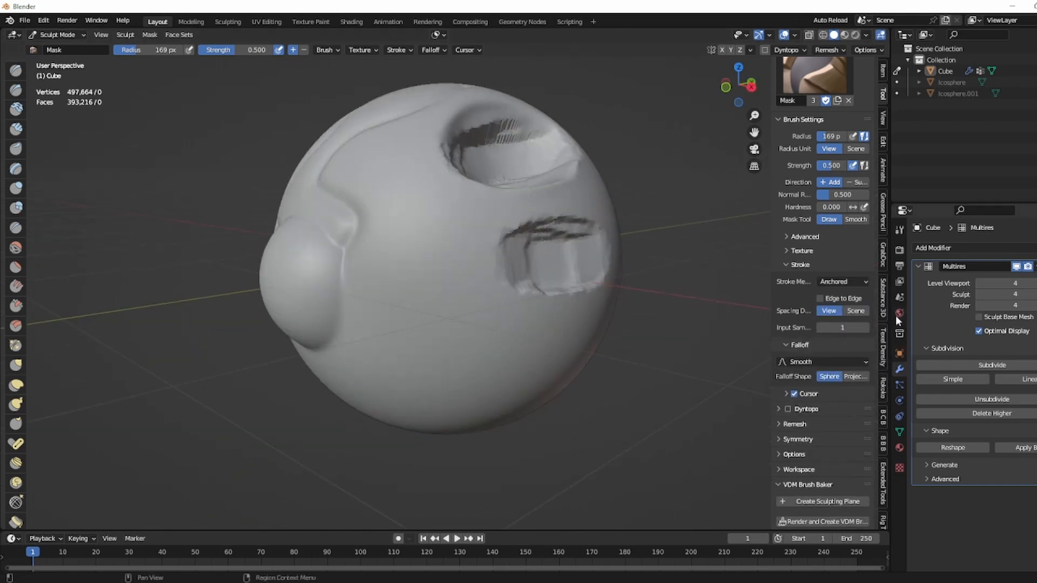
left_click(855, 282)
left_click(850, 319)
Activate the Clay Strips brush and set its stroke method to Anchored
middle_click_drag(406, 227, 508, 227)
left_click(16, 128)
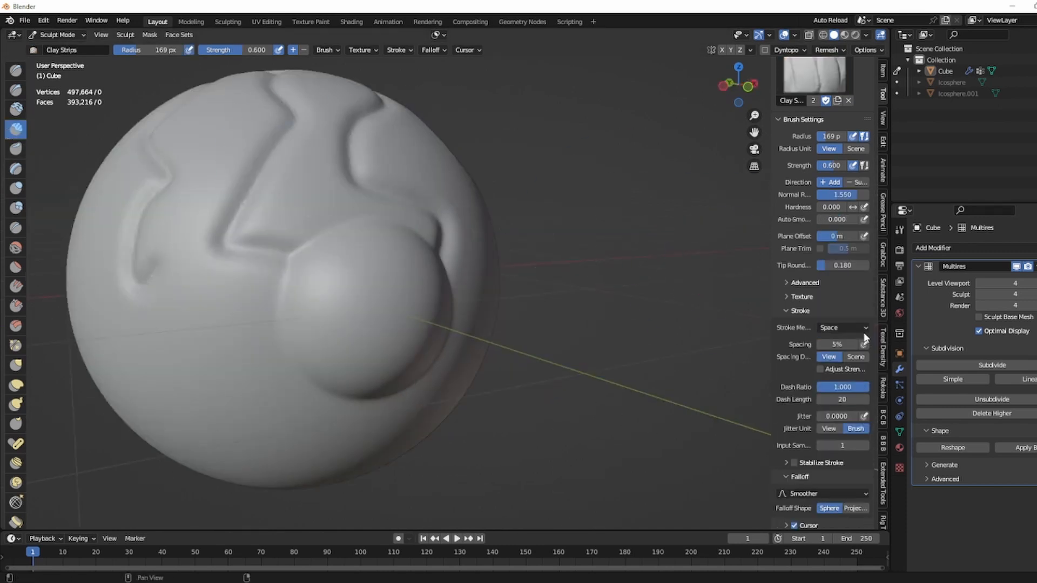
left_click(843, 325)
left_click(847, 390)
middle_click_drag(516, 278, 429, 276)
Try several anchored Clay Strips stamps across the side and underside of the cube's rounded surface
left_click_drag(430, 270, 460, 354)
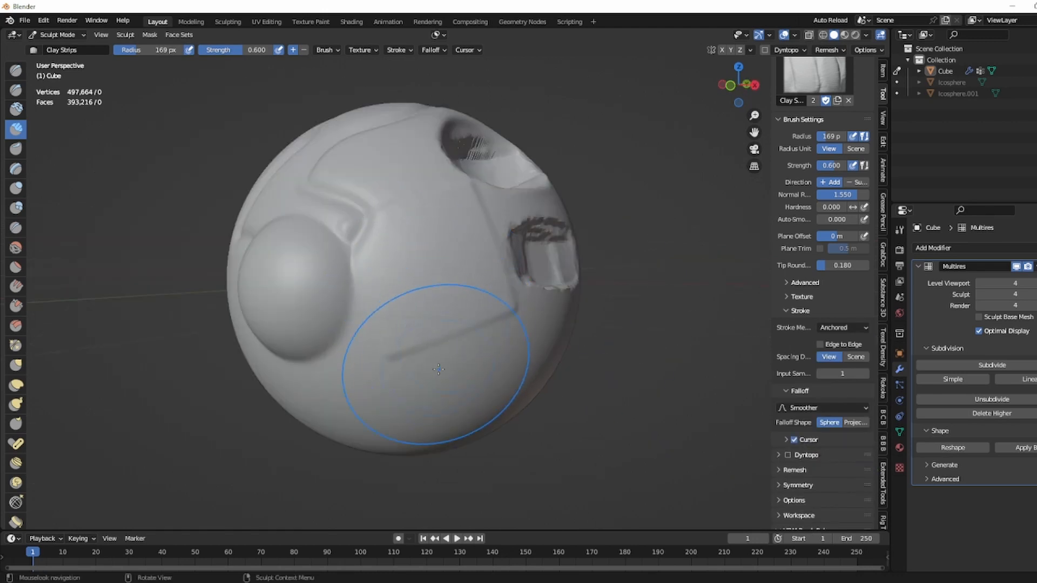
middle_click_drag(435, 360, 442, 368)
left_click_drag(492, 357, 521, 365)
middle_click_drag(522, 366, 570, 364)
left_click_drag(570, 363, 569, 400)
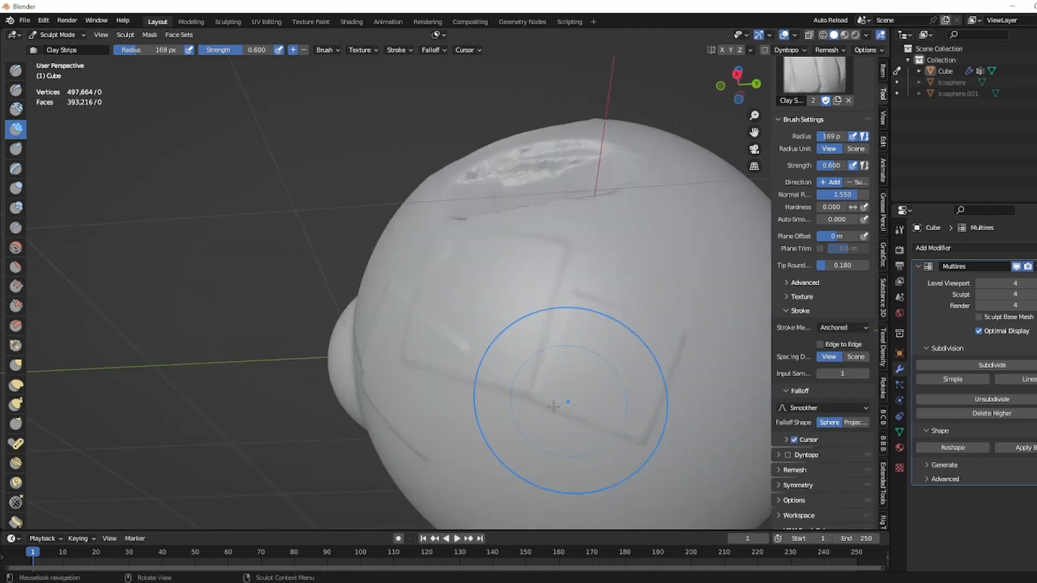
mouse_move(569, 402)
middle_mouse_down()
mouse_move(517, 396)
mouse_move(527, 376)
mouse_move(532, 394)
middle_mouse_up()
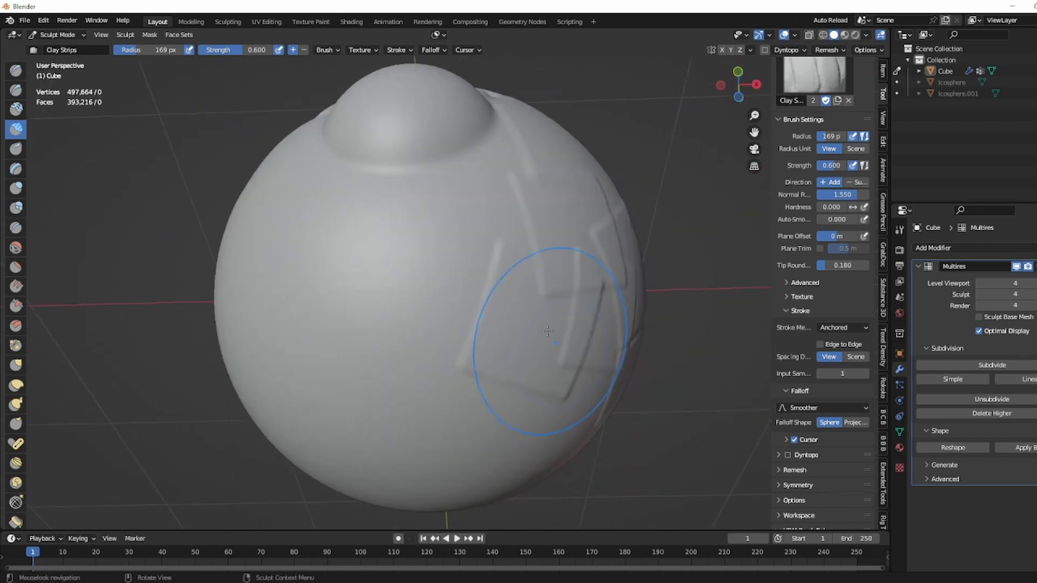
middle_click_drag(432, 313, 495, 303)
left_click_drag(387, 212, 392, 272)
mouse_move(403, 187)
middle_mouse_down()
mouse_move(540, 220)
mouse_move(439, 236)
mouse_move(505, 229)
mouse_move(493, 231)
middle_mouse_up()
Undo all the anchored Clay Strips test strokes on the cube
key("ctrl+z")
key("ctrl+z")
key("ctrl+z")
key("ctrl+z")
key("ctrl+z")
key("ctrl+z")
mouse_move(493, 231)
middle_mouse_down("shift")
mouse_move(488, 282)
mouse_move(521, 272)
middle_mouse_up("shift")
Return the cube to Object Mode and deselect it
left_click(58, 34)
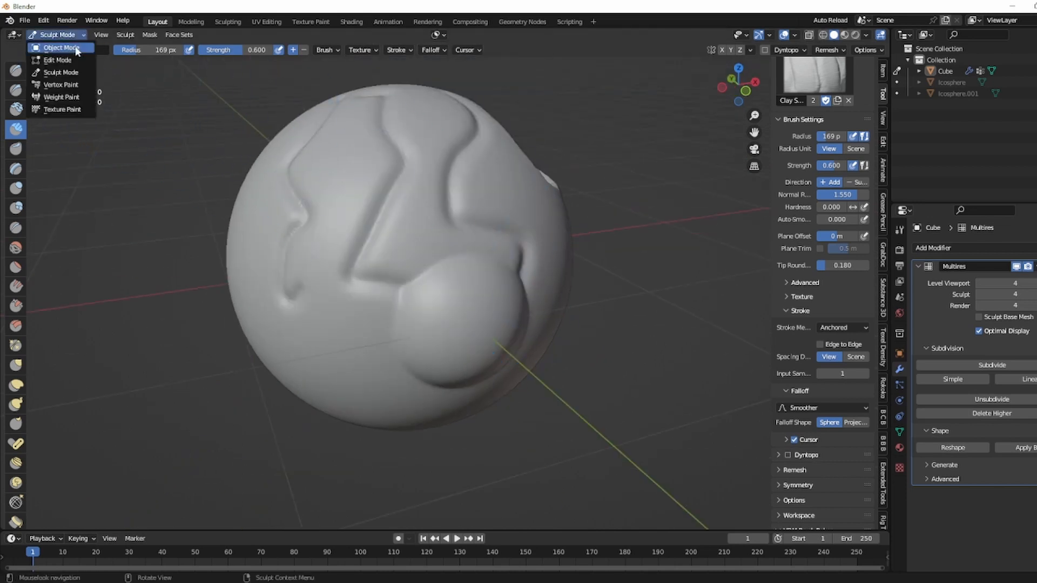
left_click(54, 40)
middle_click_drag(626, 283, 493, 236)
left_click(493, 236)
left_click(618, 228)
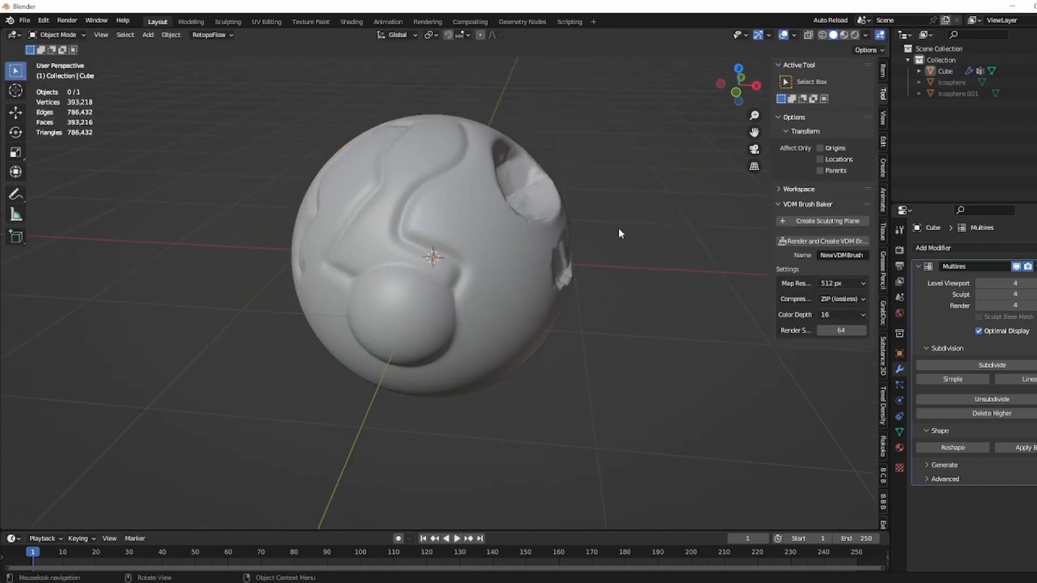
Hide the cube and add a new collection named VDMS directly under the Scene Collection
mouse_move(941, 60)
left_mouse_down()
mouse_move(939, 112)
mouse_move(952, 60)
left_mouse_up()
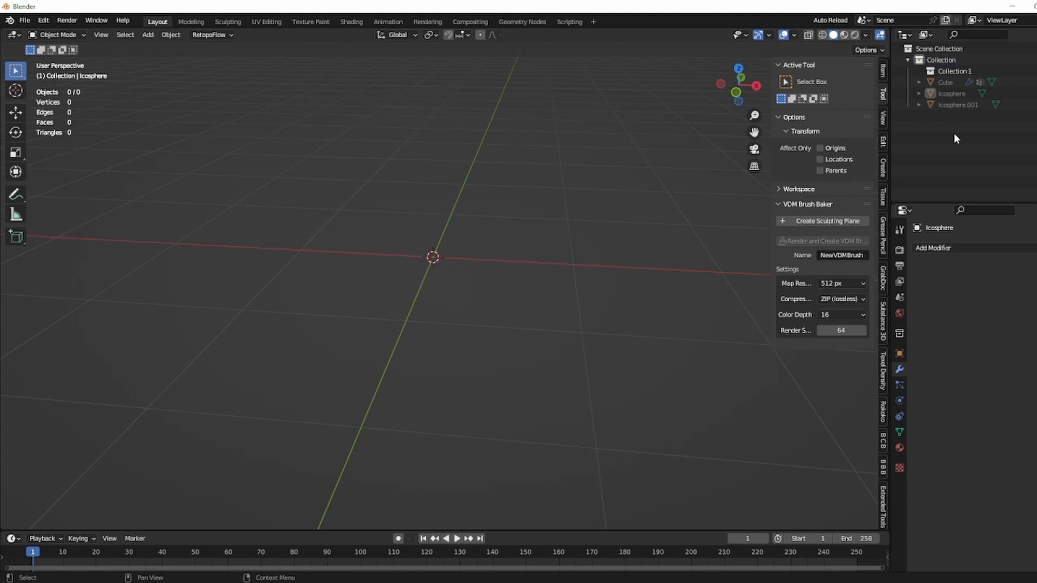
right_click(954, 133)
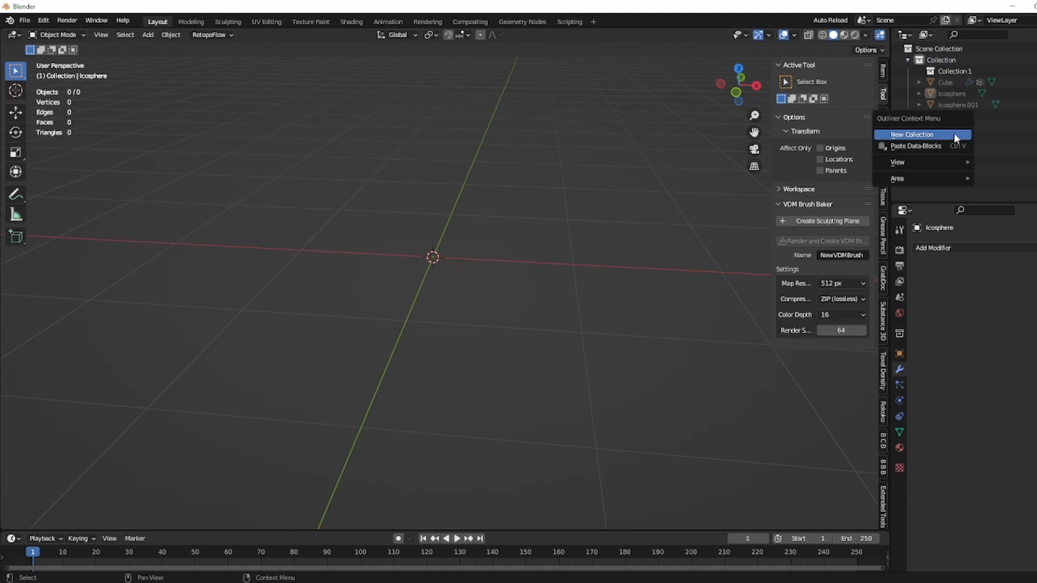
left_click(954, 133)
double_click(969, 118)
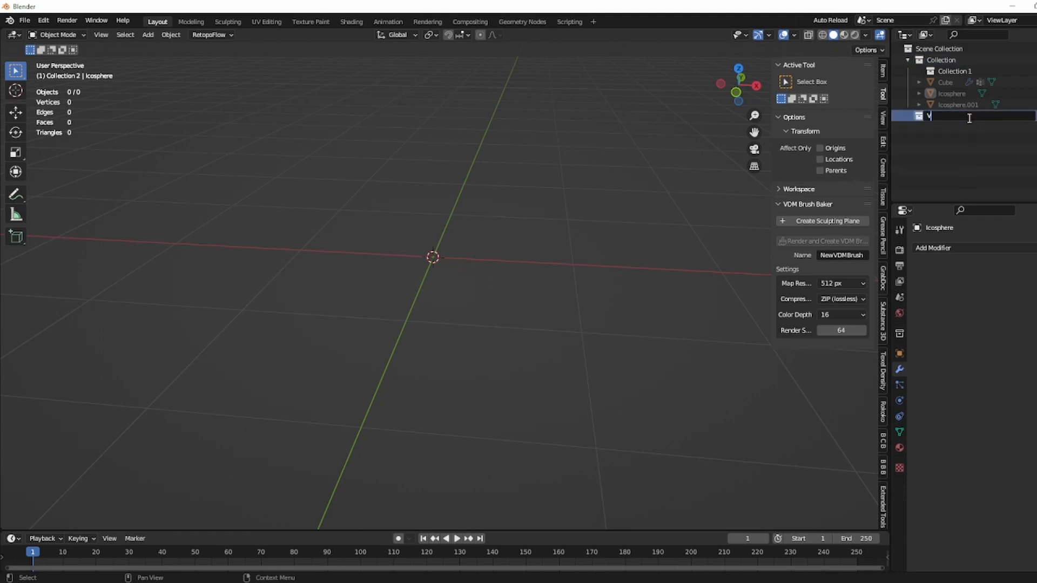
key("Return")
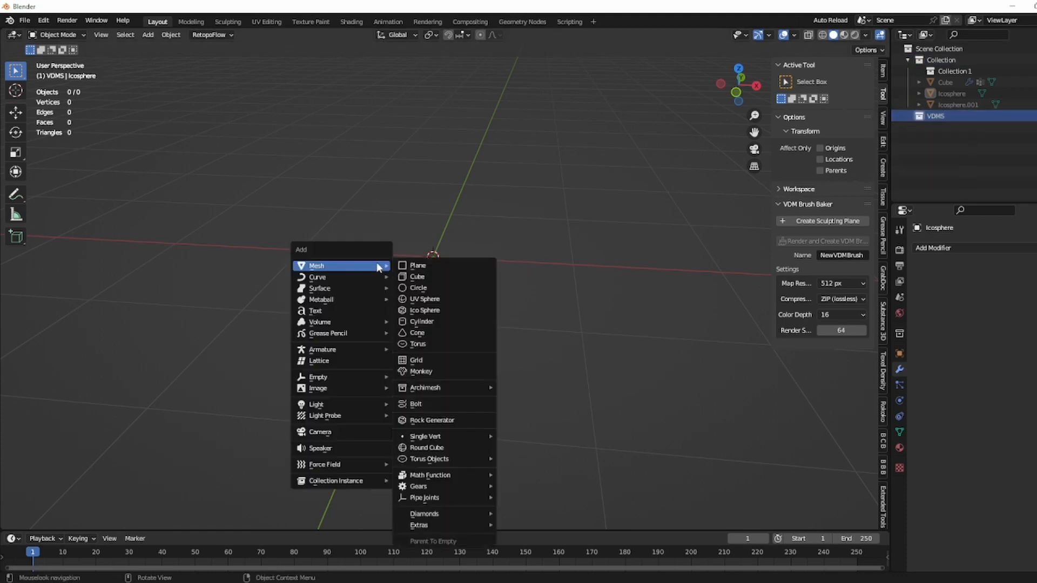
Create a VDM Brush Baker sculpting plane inside the VDMS collection
key("shift+a")
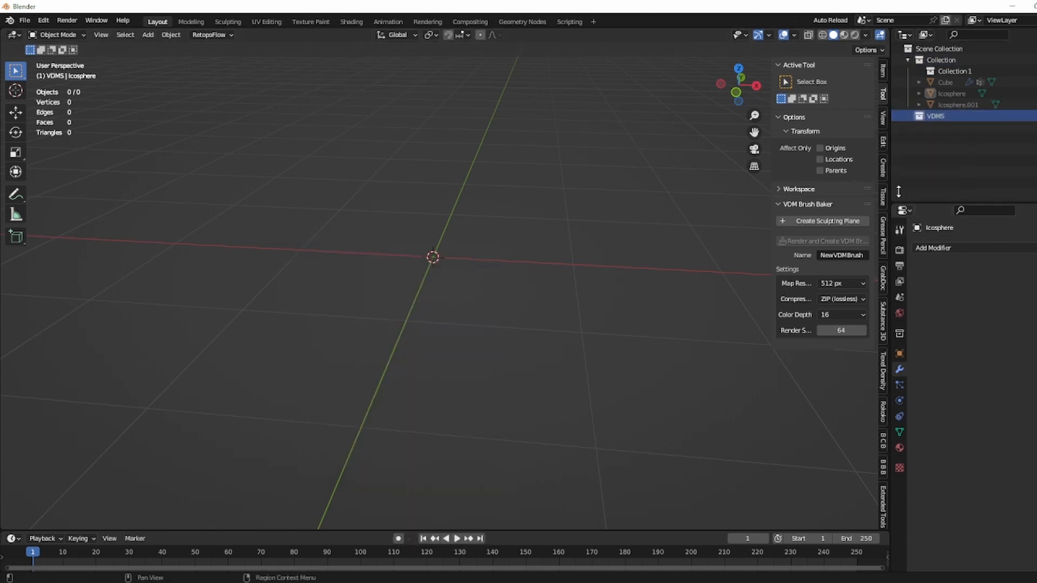
left_click(839, 216)
scroll(459, 217, "up", 2)
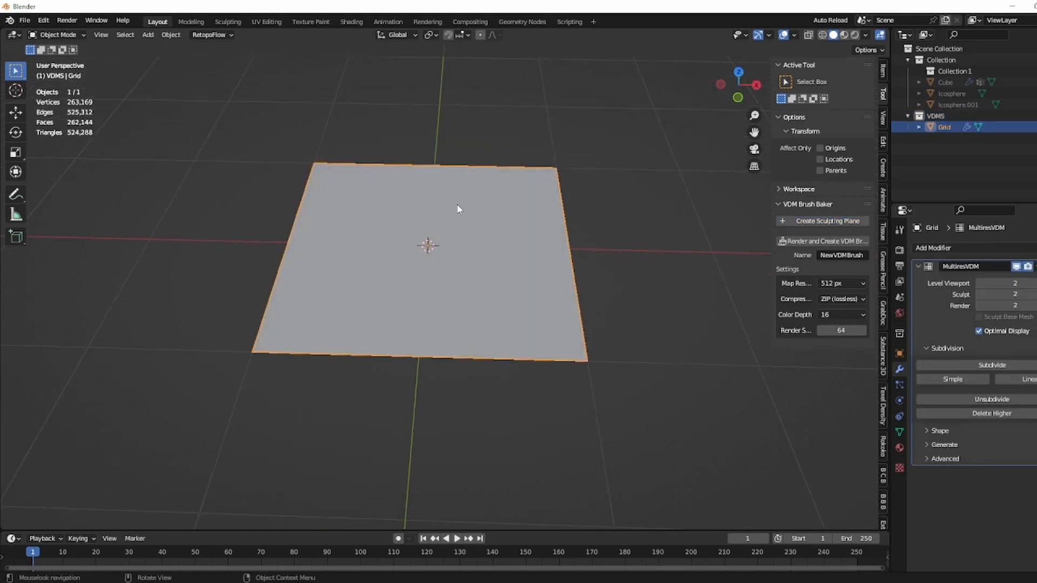
Put the sculpting plane in Sculpt Mode and set up the Snake Hook brush with a radius of 149 px
middle_click_drag(472, 201, 485, 245)
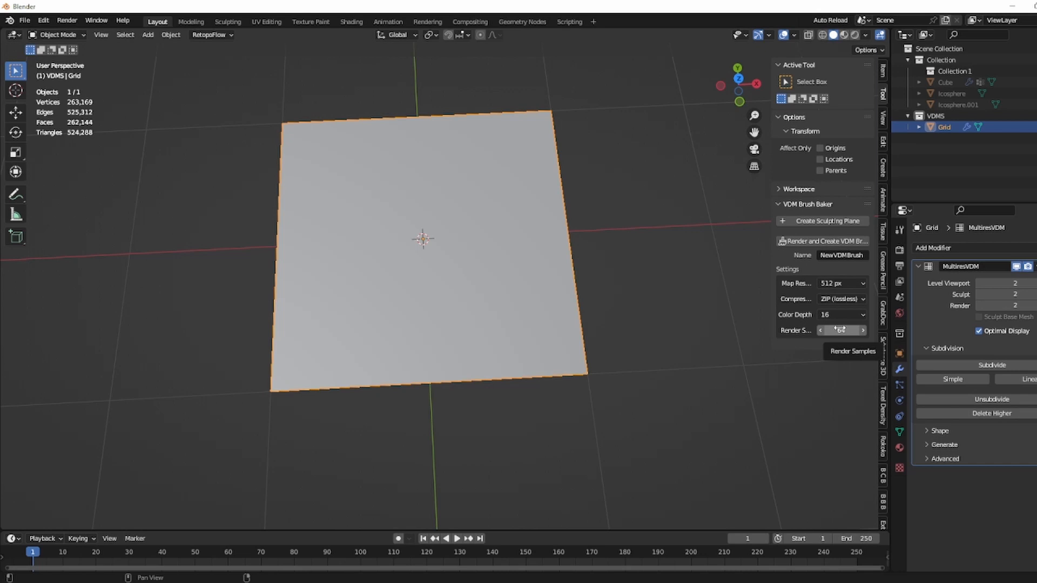
left_click(56, 35)
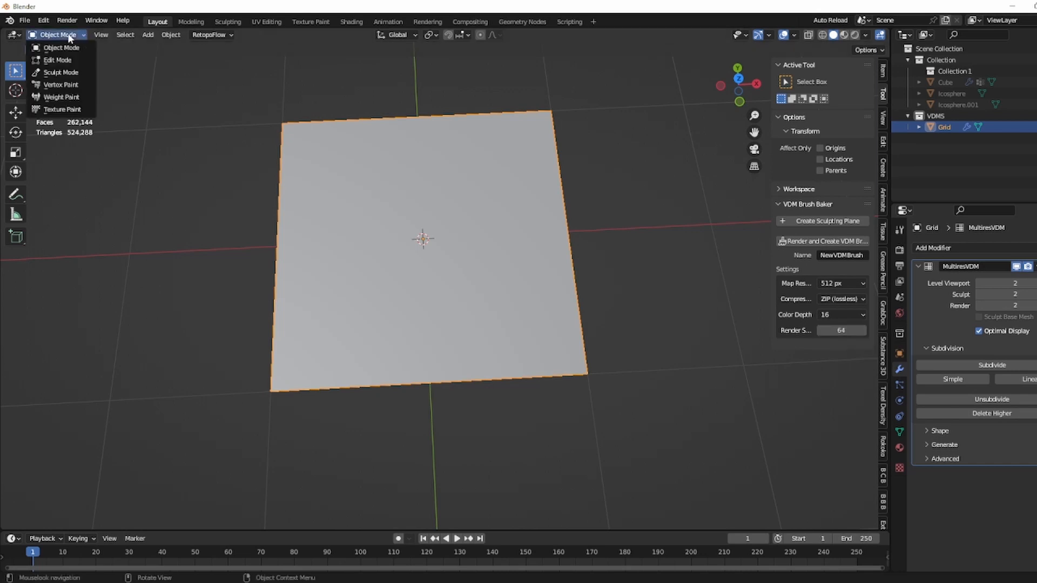
left_click(57, 69)
left_click_drag(137, 50, 127, 51)
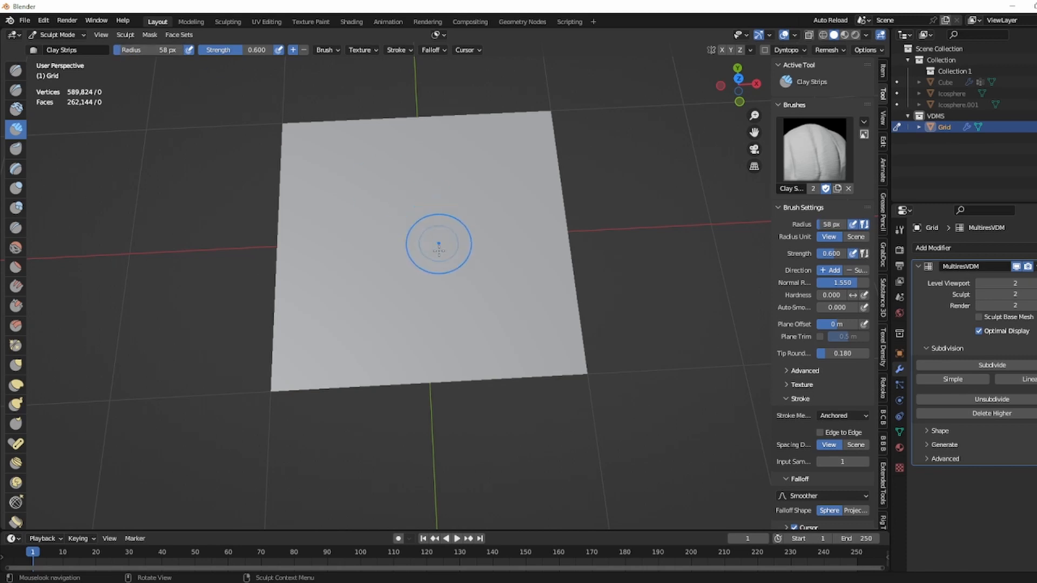
left_click(17, 403)
middle_click_drag(444, 338, 421, 291)
left_click_drag(165, 51, 172, 51)
Pull a tall horn up from the middle of the plane with Snake Hook and bend its tip sideways
middle_click_drag(546, 224, 504, 215)
left_click_drag(477, 248, 569, 76)
middle_click_drag(597, 112, 563, 102)
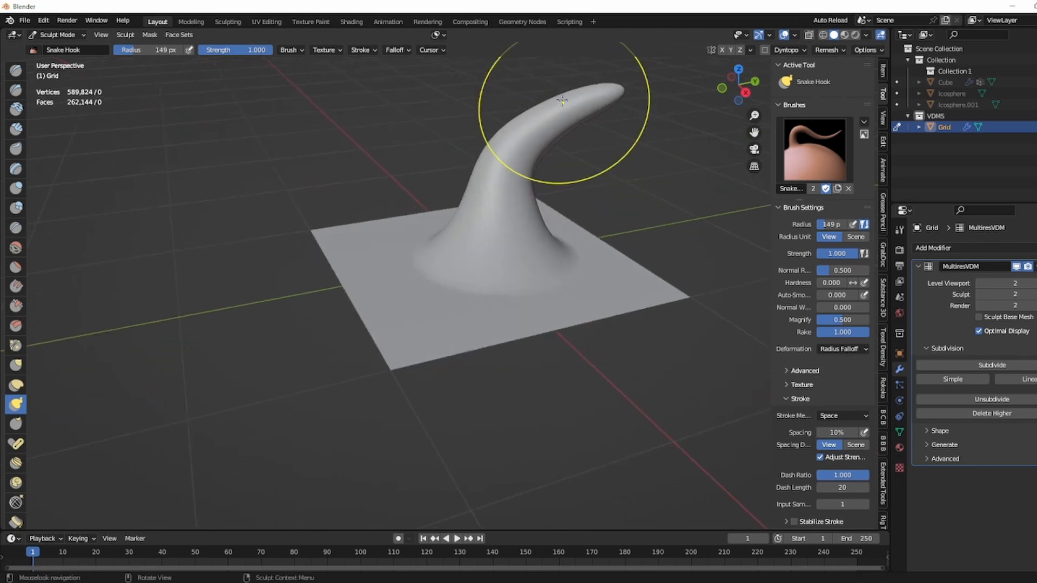
left_click_drag(601, 102, 622, 108)
mouse_move(622, 108)
middle_mouse_down()
mouse_move(622, 87)
mouse_move(622, 108)
middle_mouse_up()
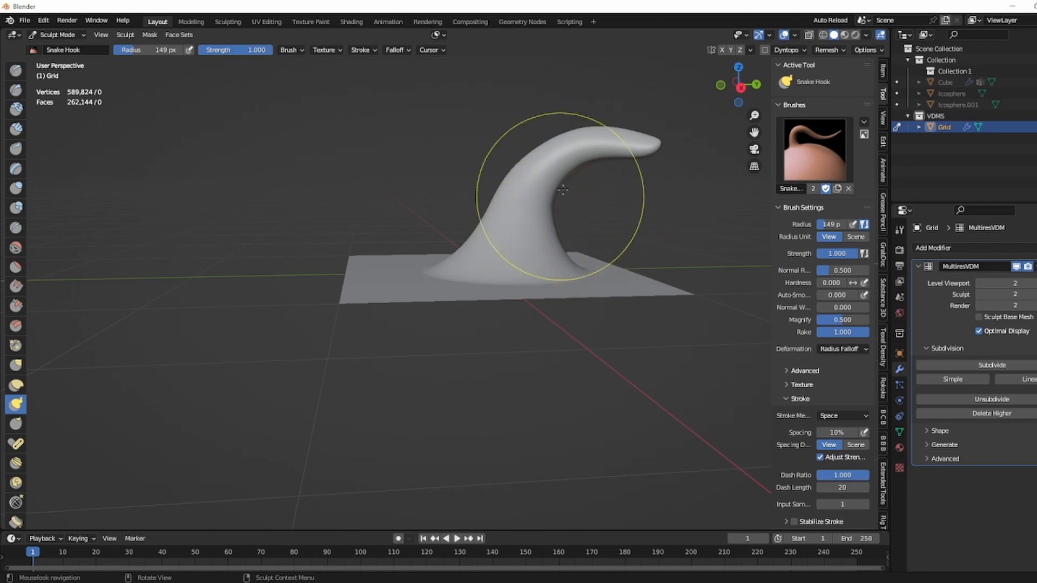
mouse_move(647, 166)
middle_mouse_down()
mouse_move(670, 185)
mouse_move(767, 211)
mouse_move(777, 224)
middle_mouse_up()
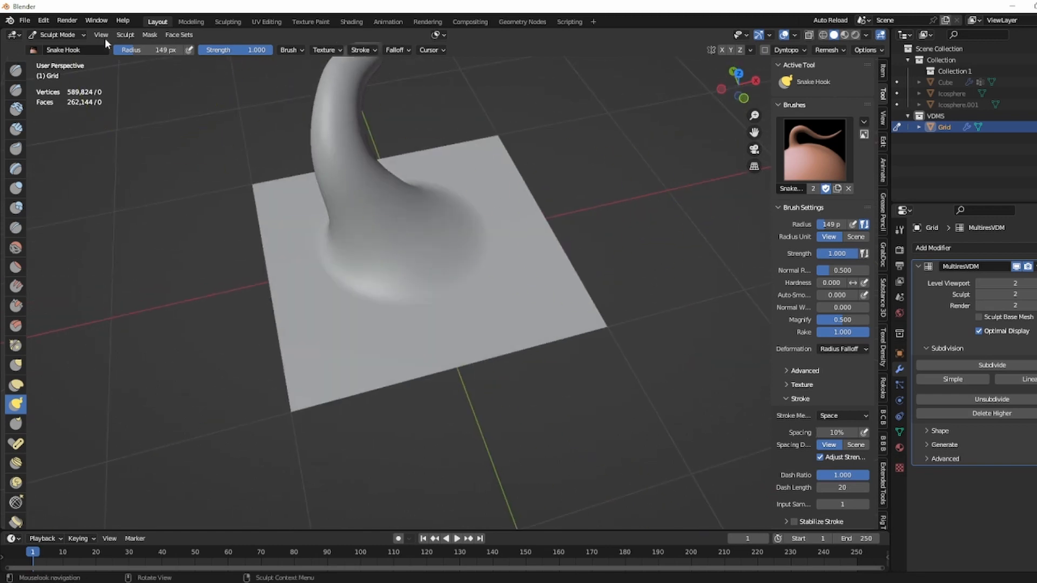
Return the plane to Object Mode and render it into a VDM brush named TestVDMBrush
left_click(79, 35)
left_click(80, 50)
middle_click_drag(535, 216, 560, 226)
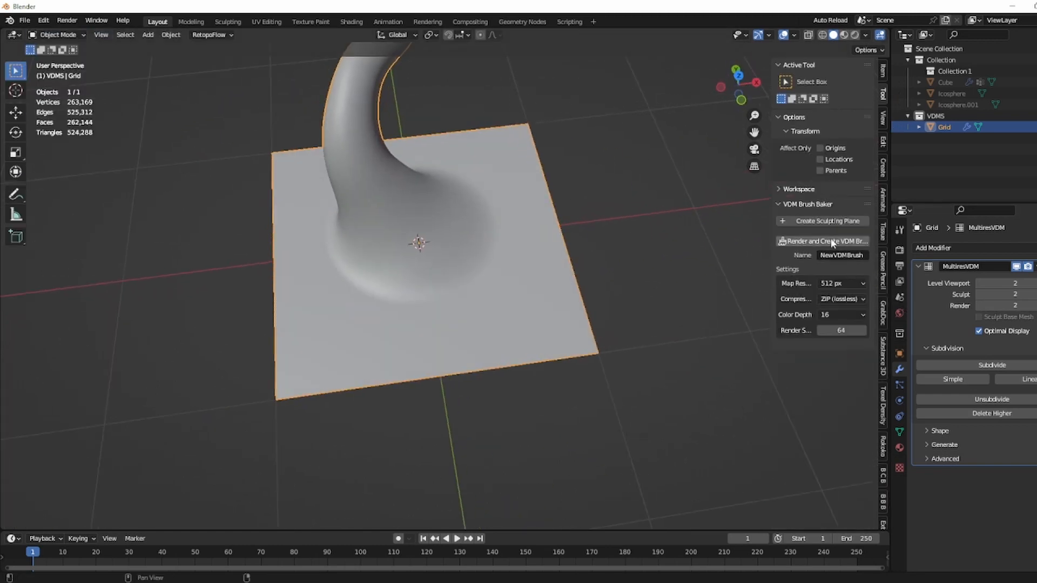
left_click(835, 256)
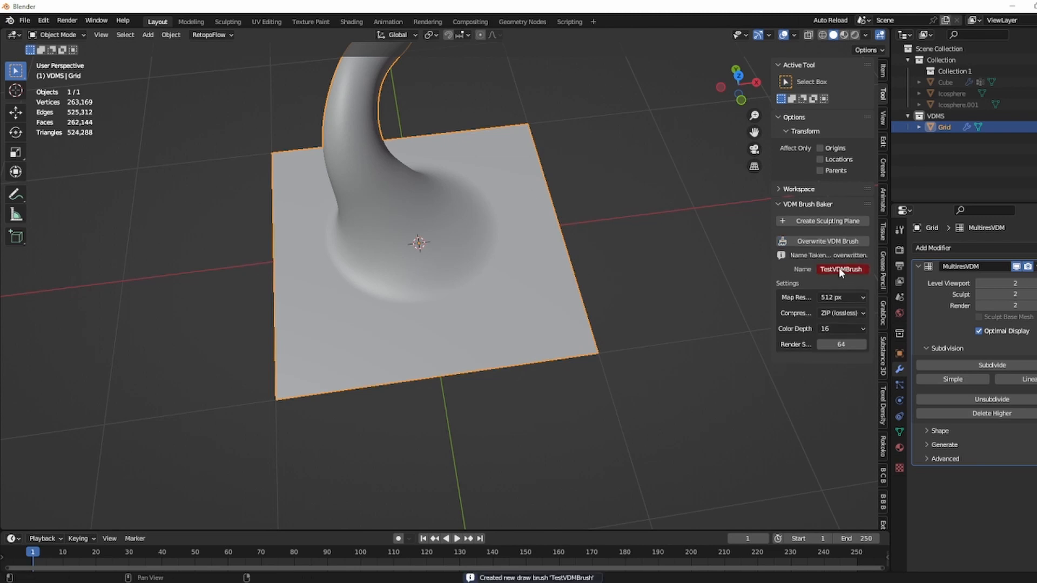
Go back to Sculpt Mode and choose TestVDMBrush as the Draw tool's brush
left_click(54, 35)
left_click(61, 79)
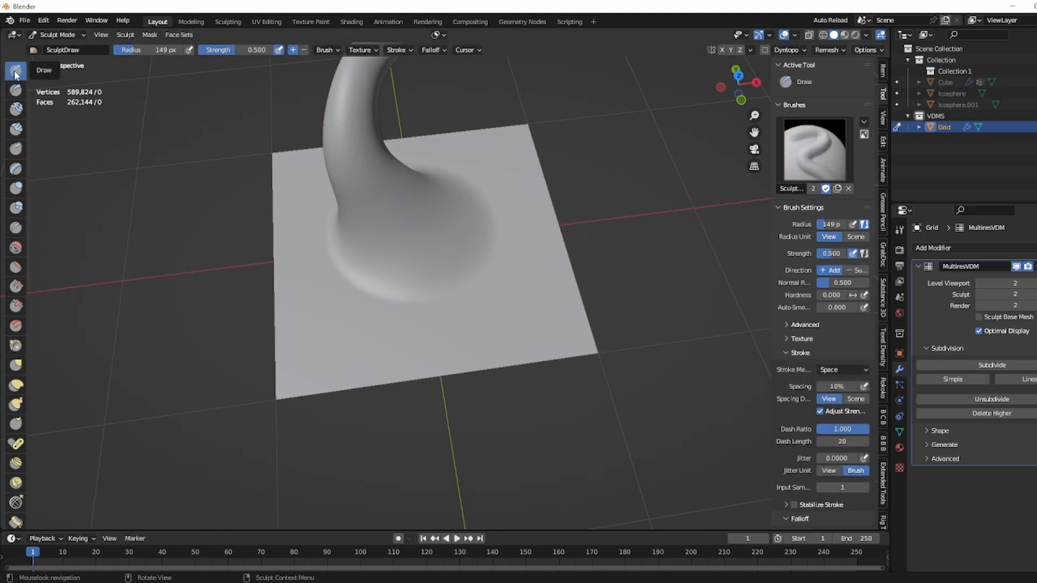
left_click(815, 157)
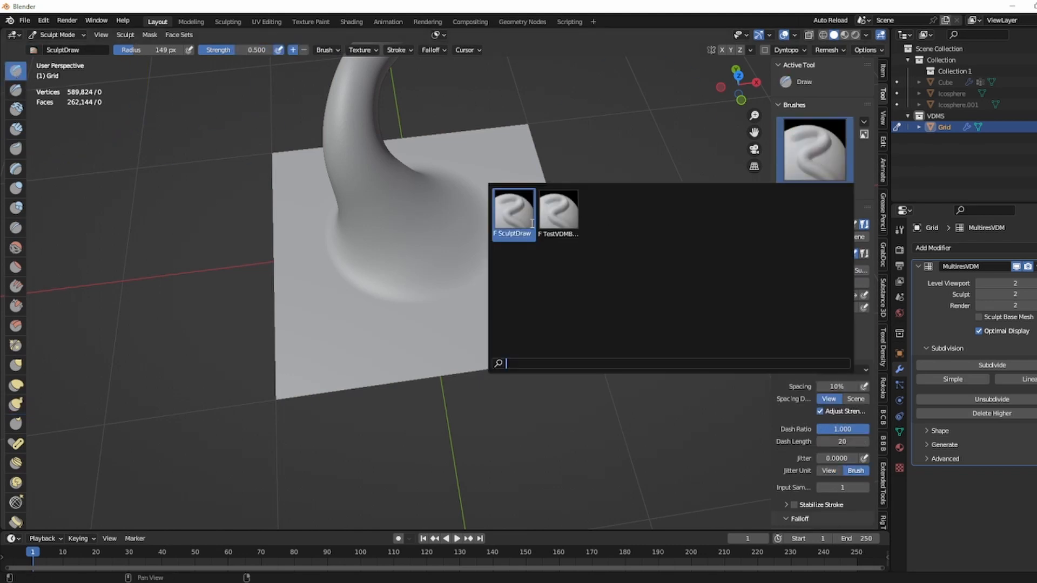
left_click(562, 216)
Hide the VDMS collection, show the cube, switch sculpting over to it and set the brush radius to 105 px
left_click(1034, 117)
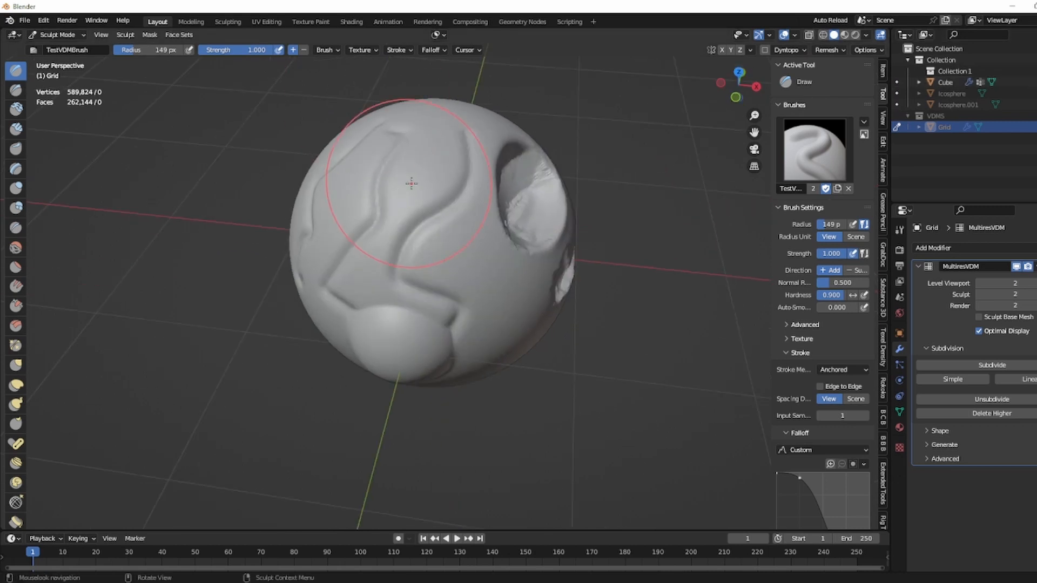
key("alt+q")
mouse_move(412, 184)
middle_mouse_down()
mouse_move(457, 173)
mouse_move(407, 181)
middle_mouse_up()
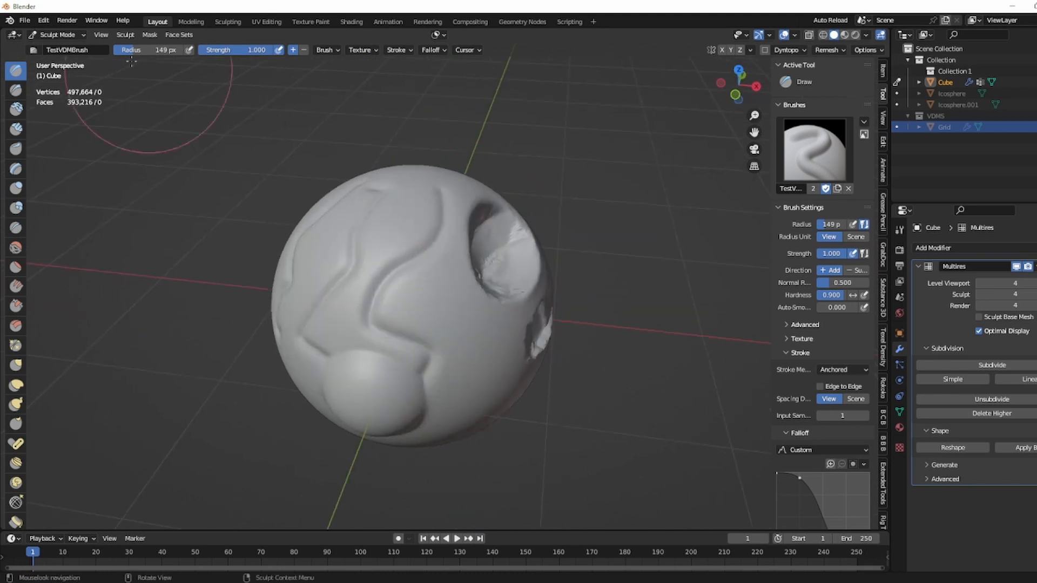
left_click_drag(153, 50, 146, 50)
Stamp individual horns around the upper part of the cube with anchored TestVDMBrush strokes
middle_click_drag(455, 282, 355, 201, "shift")
mouse_move(347, 220)
left_mouse_down()
mouse_move(359, 260)
mouse_move(396, 308)
left_mouse_up()
middle_click_drag(356, 346, 421, 338)
left_click_drag(350, 199, 361, 263)
left_click_drag(246, 145, 267, 218)
middle_click_drag(266, 217, 319, 216)
left_click_drag(278, 205, 300, 274)
middle_click_drag(307, 254, 448, 192)
left_click_drag(455, 183, 488, 310)
left_click_drag(551, 226, 507, 310)
middle_click_drag(431, 264, 537, 218)
left_click_drag(585, 202, 579, 264)
middle_click_drag(572, 265, 638, 307)
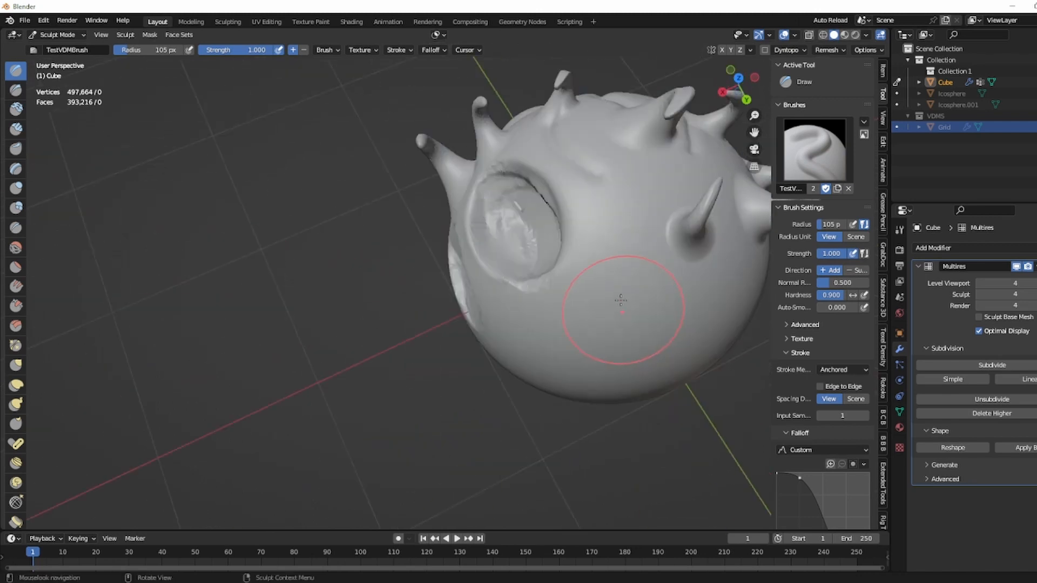
left_click_drag(608, 203, 591, 300)
middle_click_drag(590, 301, 588, 243)
left_click_drag(601, 233, 613, 312)
middle_click_drag(614, 313, 459, 267)
scroll(453, 264, "down", 5)
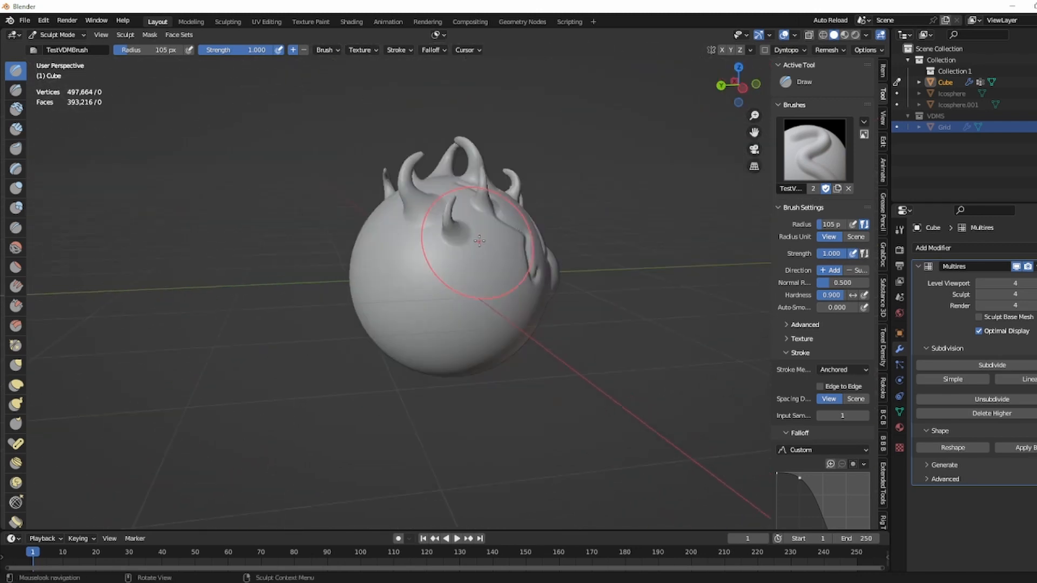
Change the brush's stroke method to Space and set its spacing to 49%
middle_click_drag(440, 220, 616, 209)
left_click(860, 370)
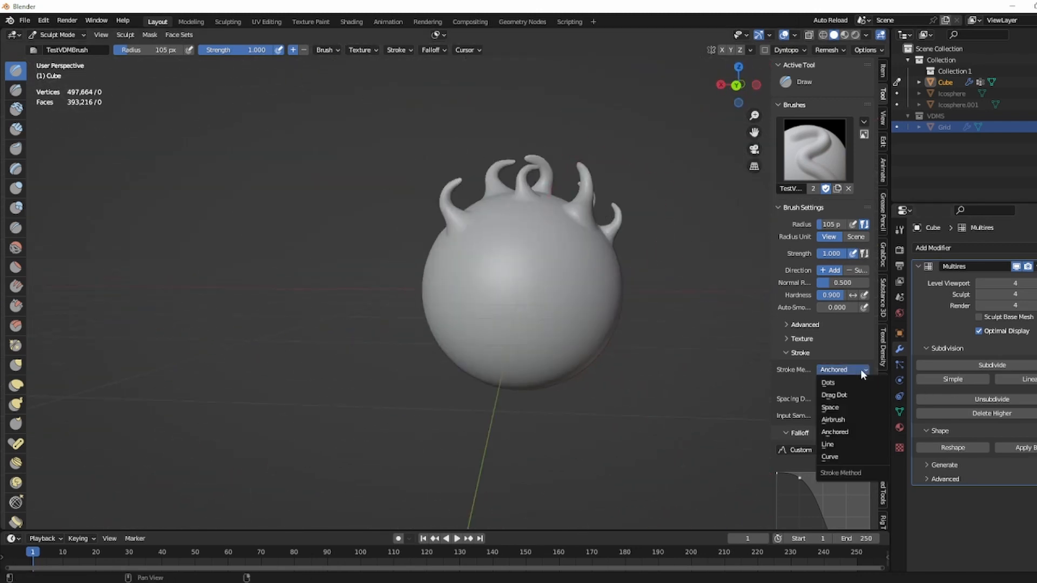
left_click(843, 409)
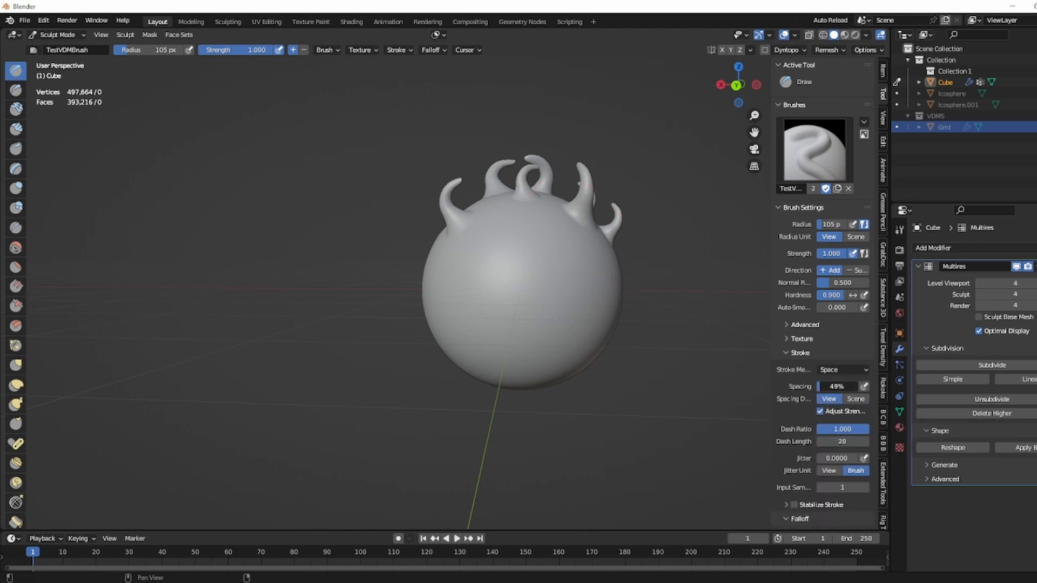
Paint continuous strokes of spaced horns down the sides of the cube with TestVDMBrush
mouse_move(500, 240)
left_mouse_down()
mouse_move(540, 308)
mouse_move(621, 291)
mouse_move(537, 232)
mouse_move(427, 260)
mouse_move(518, 362)
mouse_move(561, 259)
mouse_move(535, 392)
left_mouse_up()
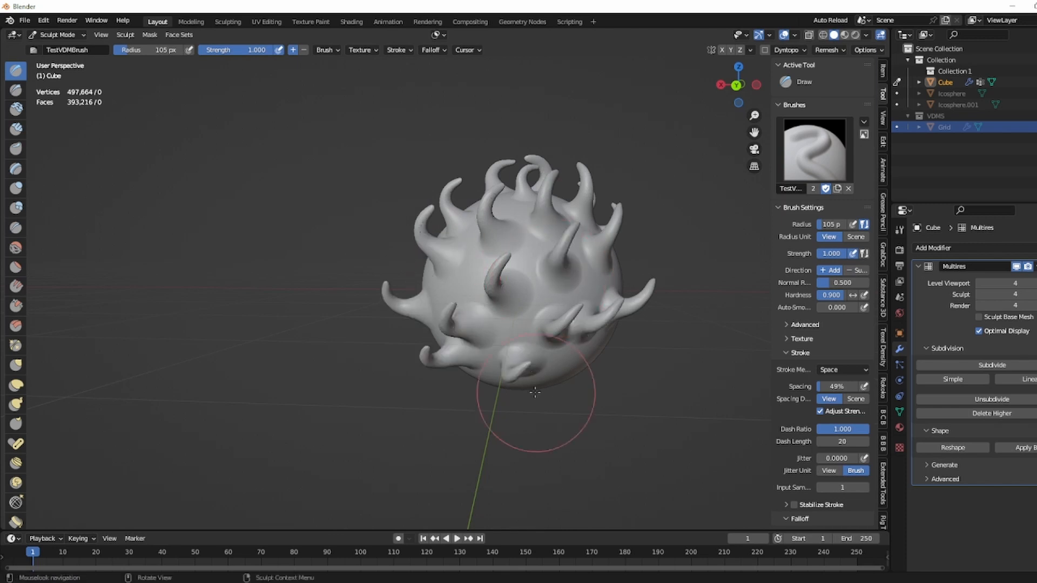
middle_click_drag(535, 393, 651, 390)
mouse_move(514, 272)
left_mouse_down()
mouse_move(511, 331)
mouse_move(500, 336)
left_mouse_up()
left_click_drag(465, 281, 473, 306)
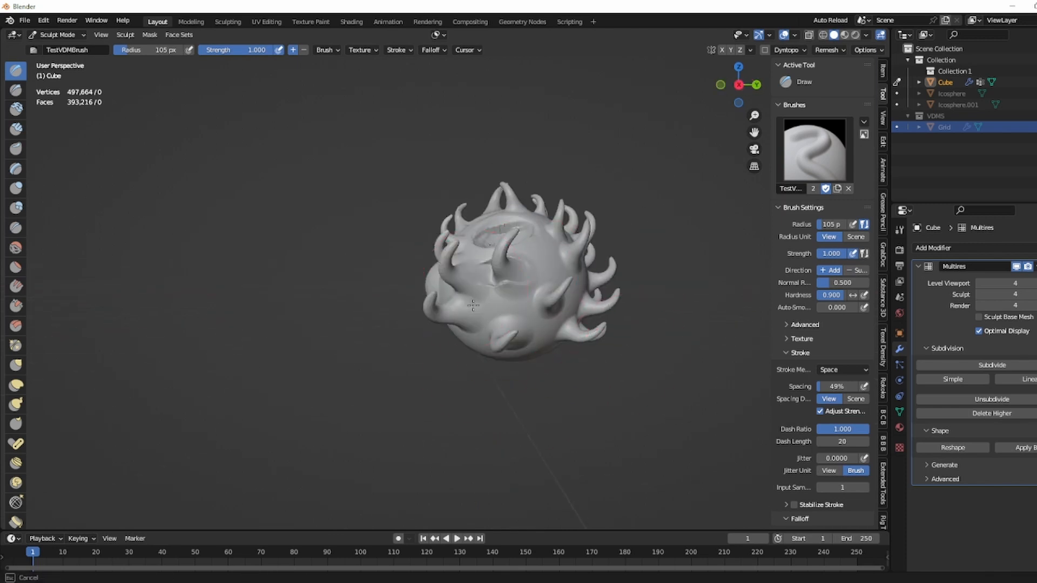
scroll(473, 306, "up", 3)
middle_click_drag(473, 306, 504, 308)
Undo all the horn strokes made on the cube with TestVDMBrush
key("ctrl+z")
key("ctrl+z")
key("ctrl+z")
key("ctrl+z")
key("ctrl+z")
key("ctrl+z")
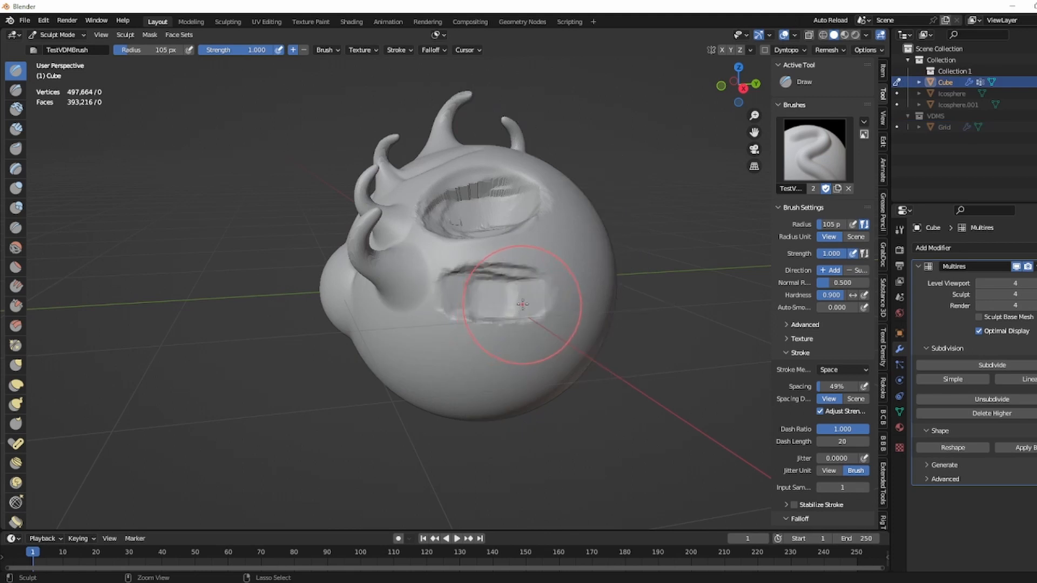
key("ctrl+z")
key("ctrl+z")
key("ctrl+z")
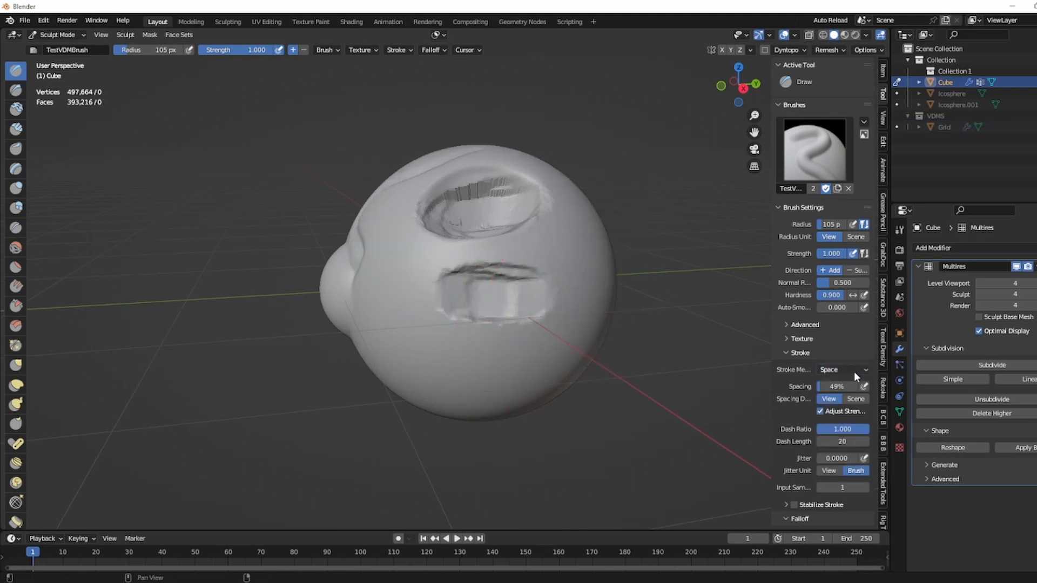